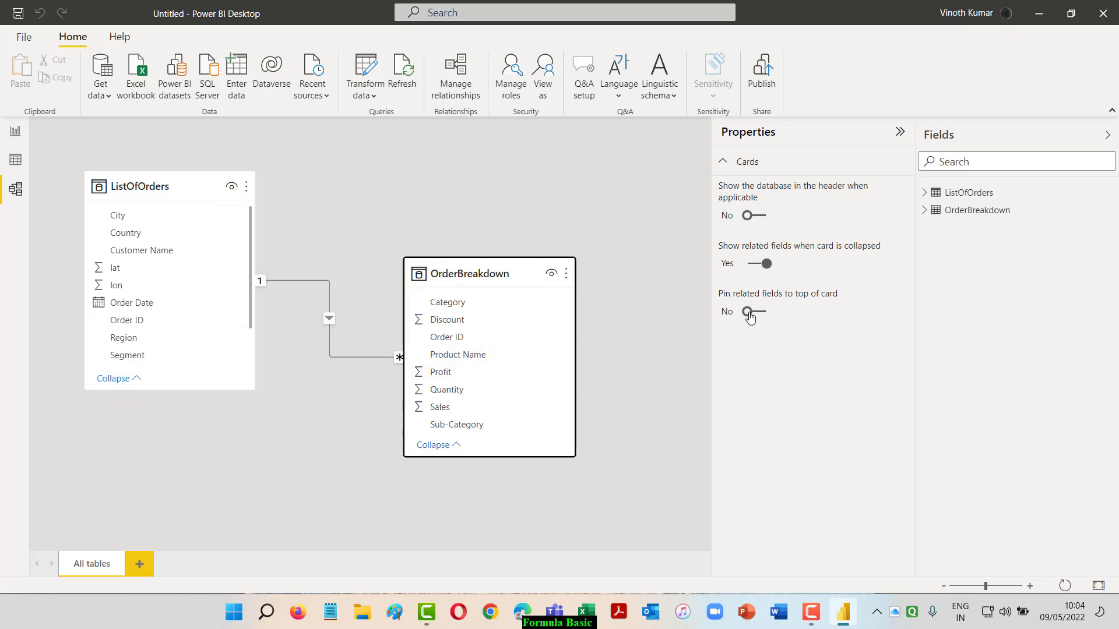
# Try the card options for pinning related fields to the top and showing related fields when collapsed, restoring each original setting
pyautogui.click(750, 313)
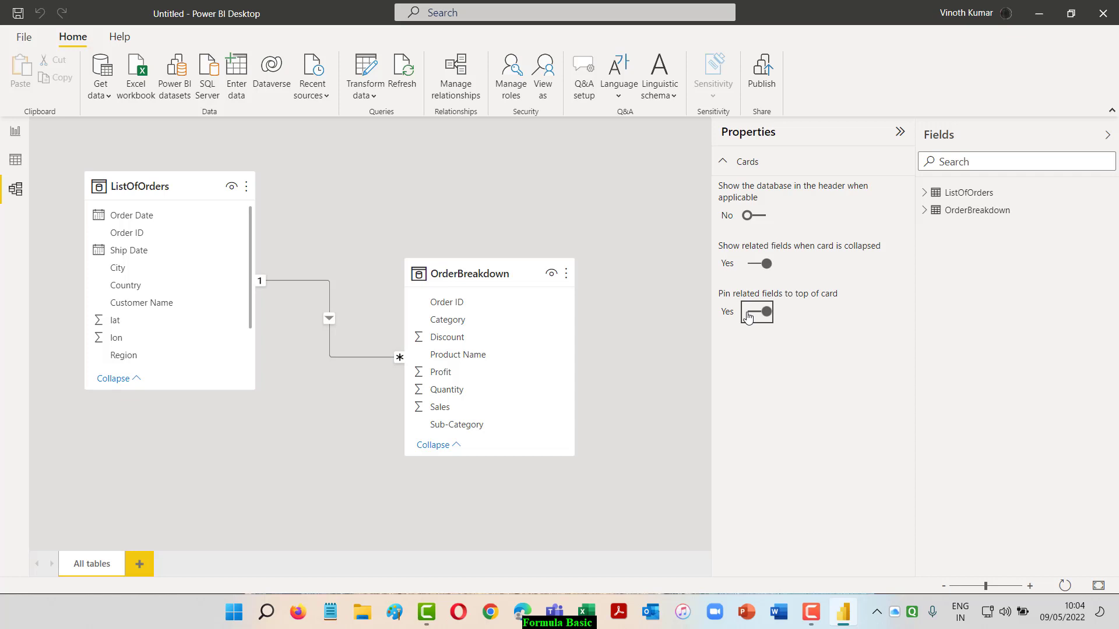
pyautogui.click(748, 315)
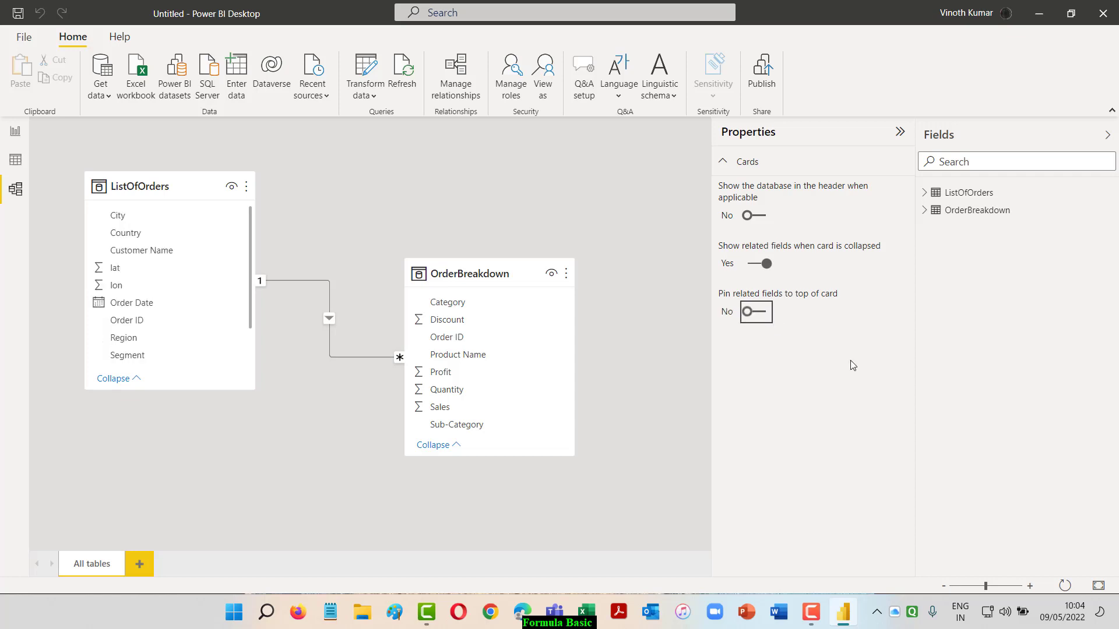
pyautogui.click(765, 265)
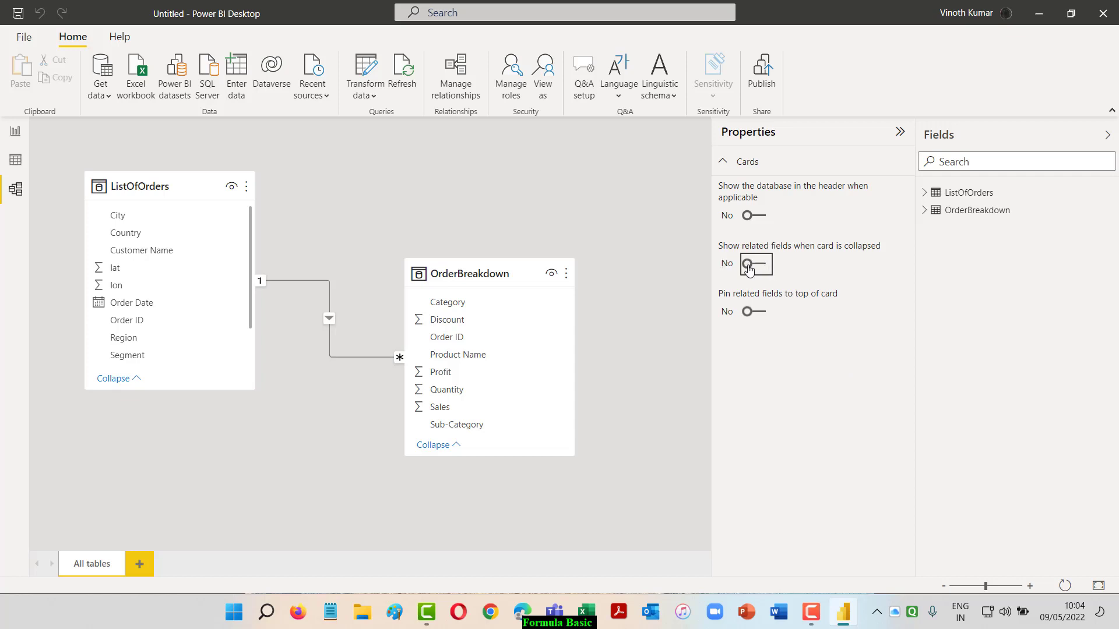
pyautogui.click(749, 270)
# Add a new page in the report view and create a map from the Country field of ListOfOrders
pyautogui.click(18, 137)
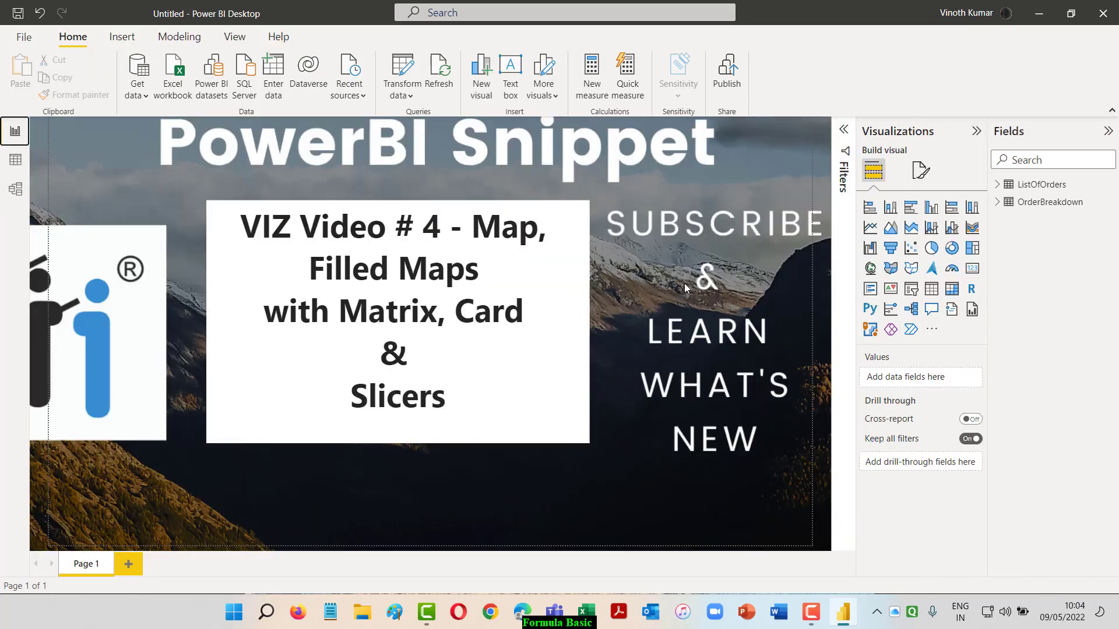
pyautogui.click(129, 564)
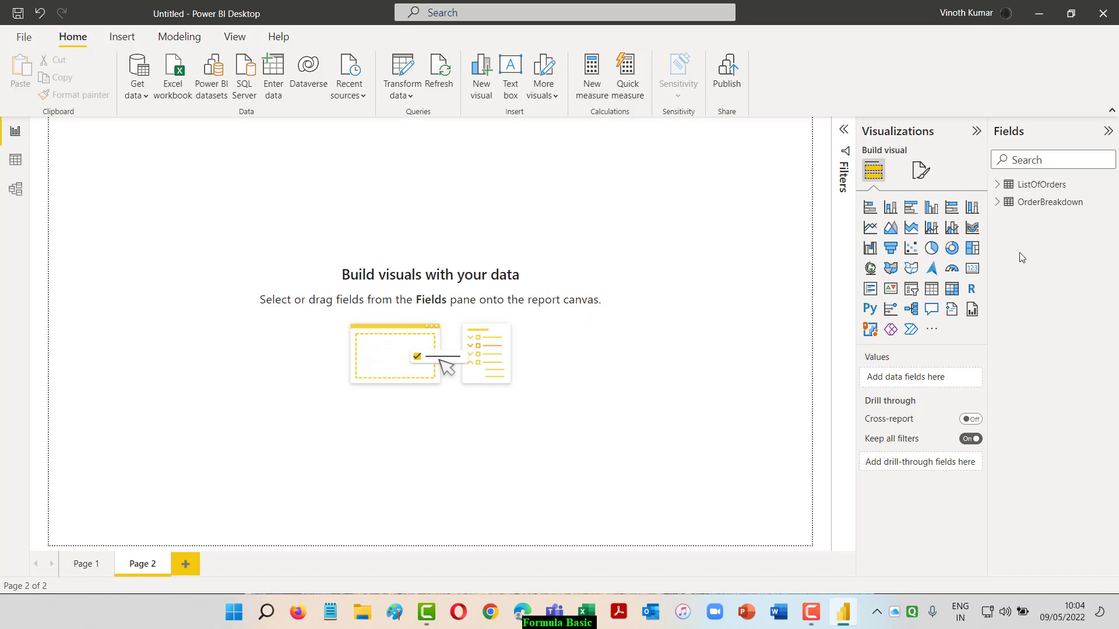
pyautogui.click(997, 184)
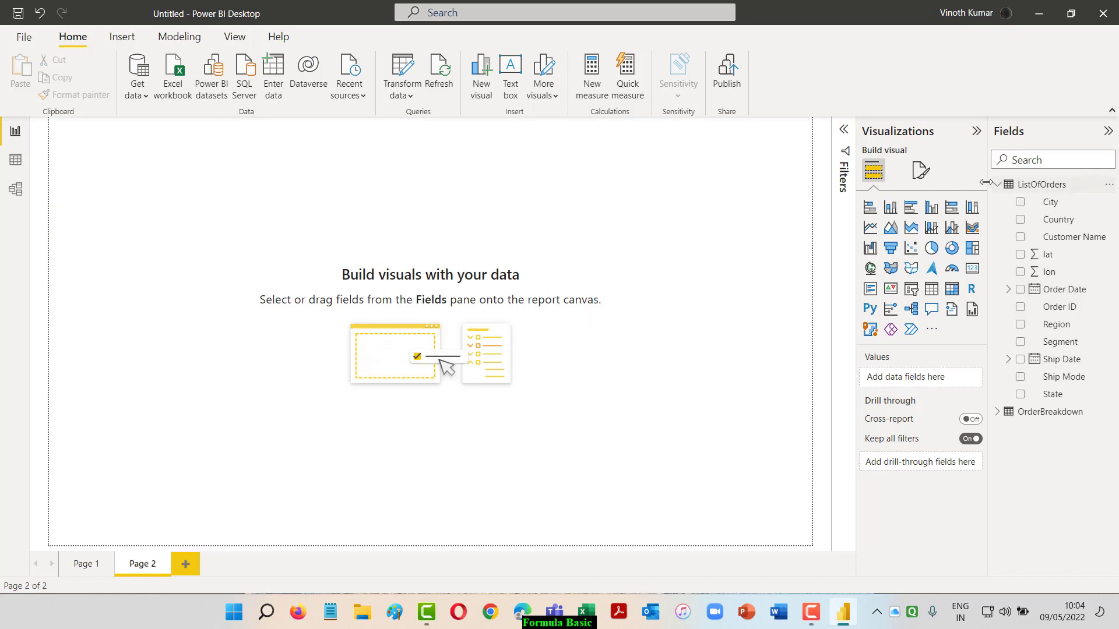
pyautogui.click(1020, 220)
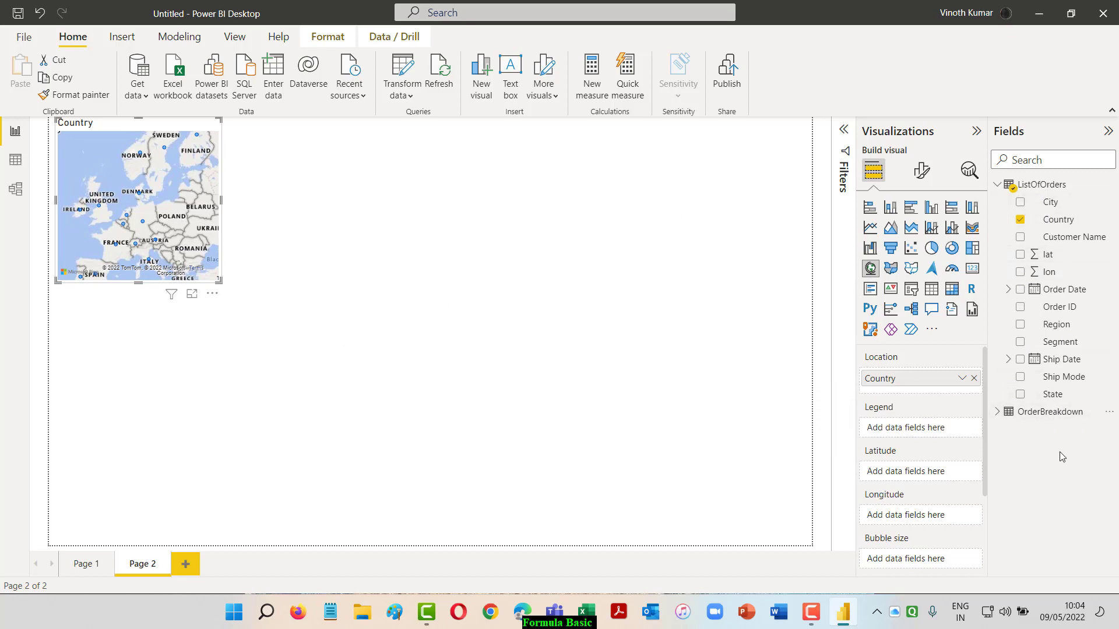
# Use Profit from OrderBreakdown as the map's bubble size and enlarge the map to fill about the left half of the page
pyautogui.click(997, 185)
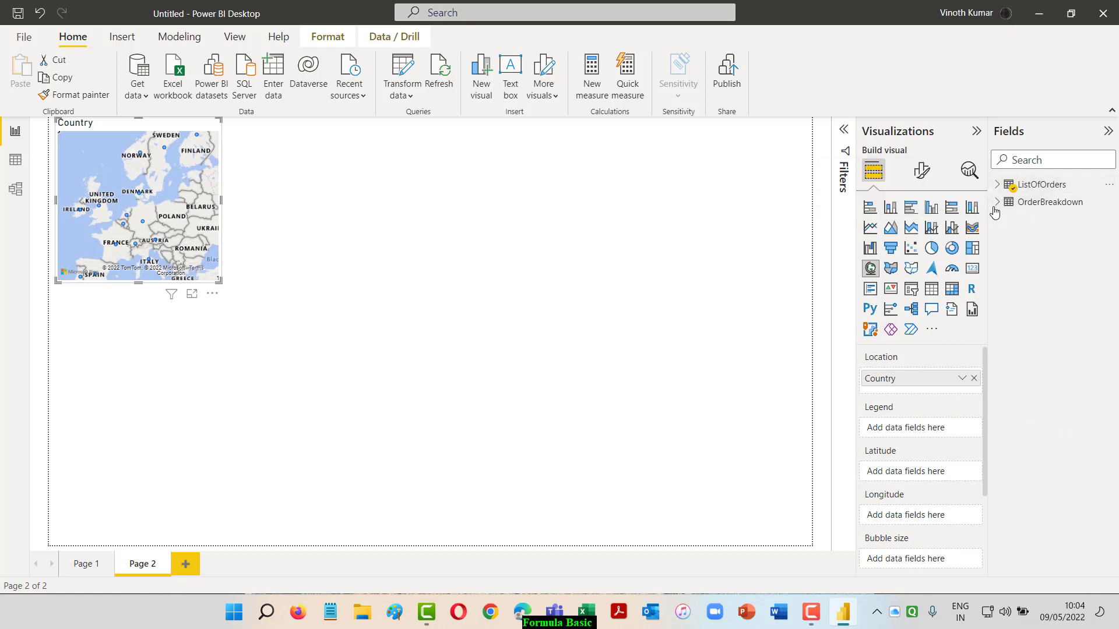
pyautogui.click(997, 203)
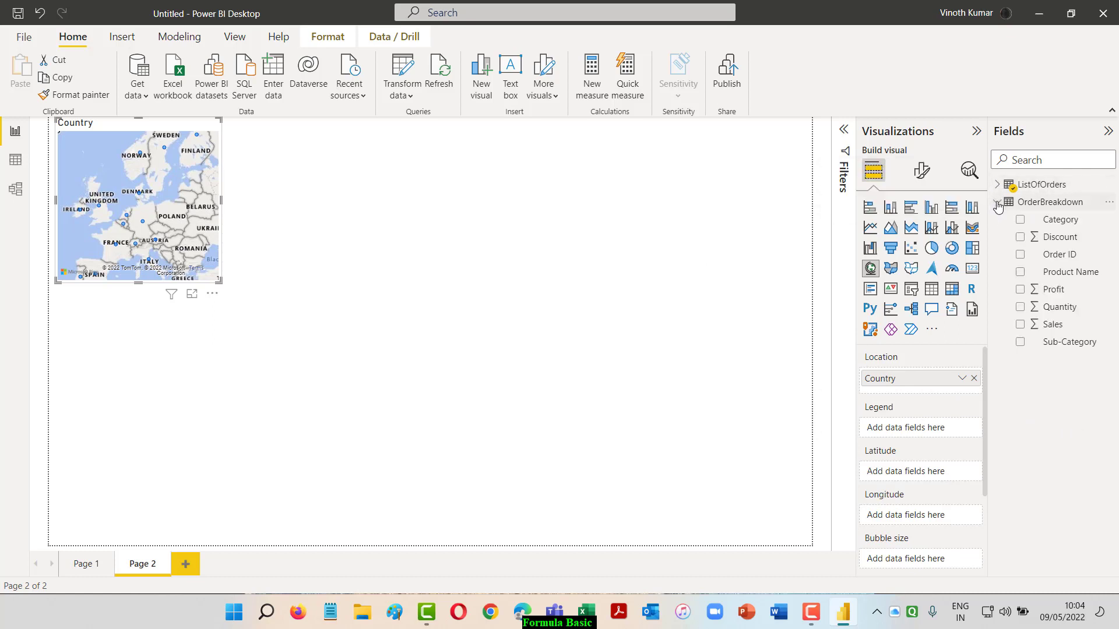
pyautogui.click(1020, 290)
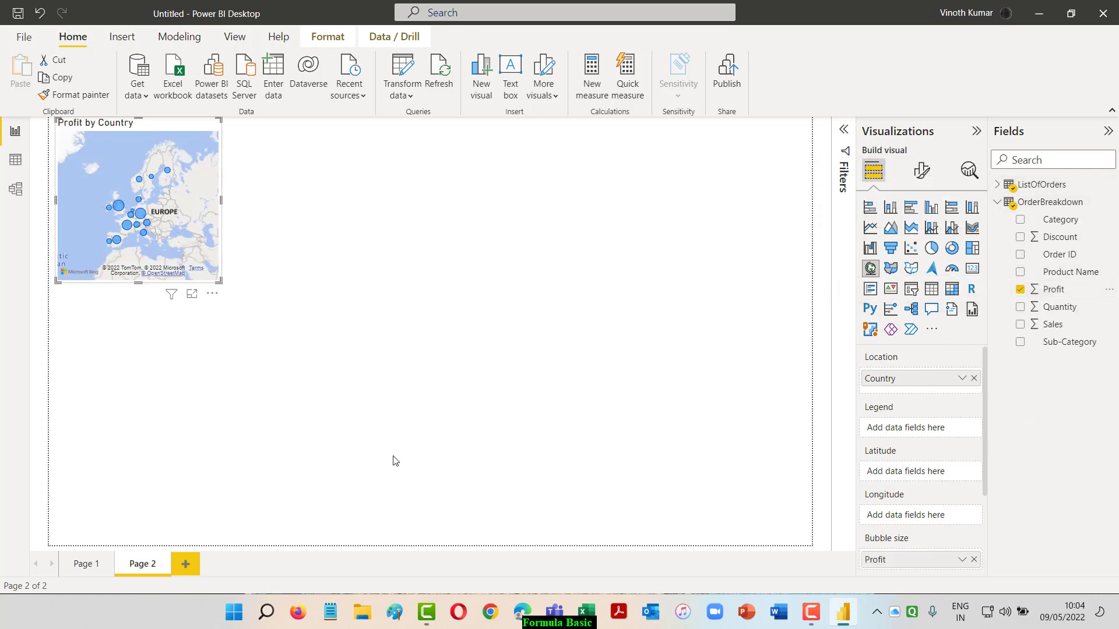
pyautogui.moveTo(220, 281); pyautogui.dragTo(457, 552)
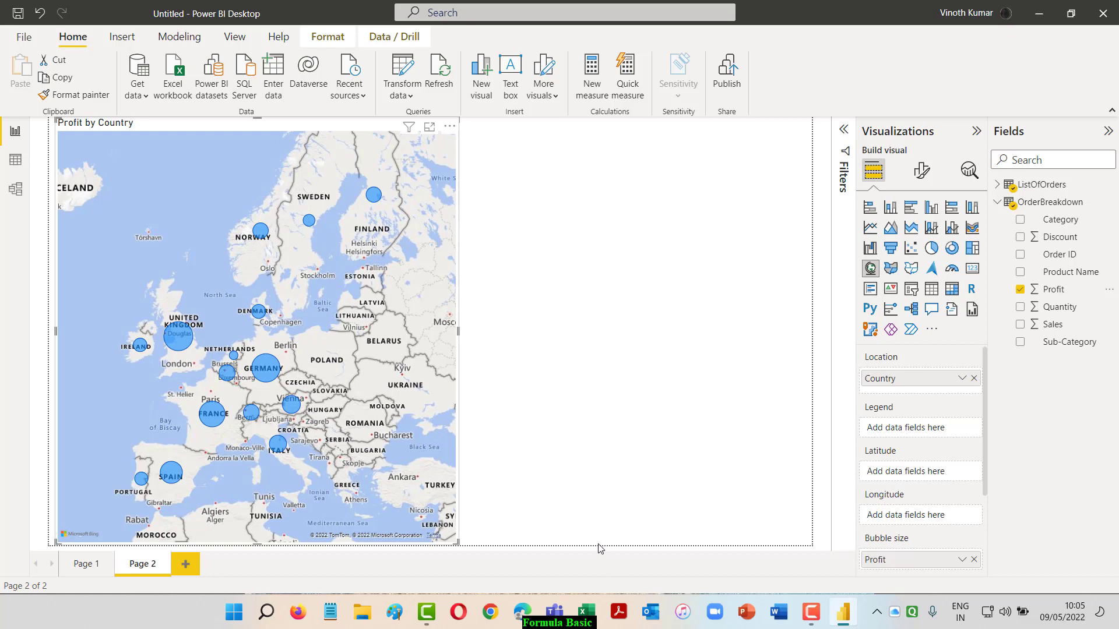
# Try Profit as the map's legend and remove it again
pyautogui.moveTo(1058, 291); pyautogui.dragTo(933, 433)
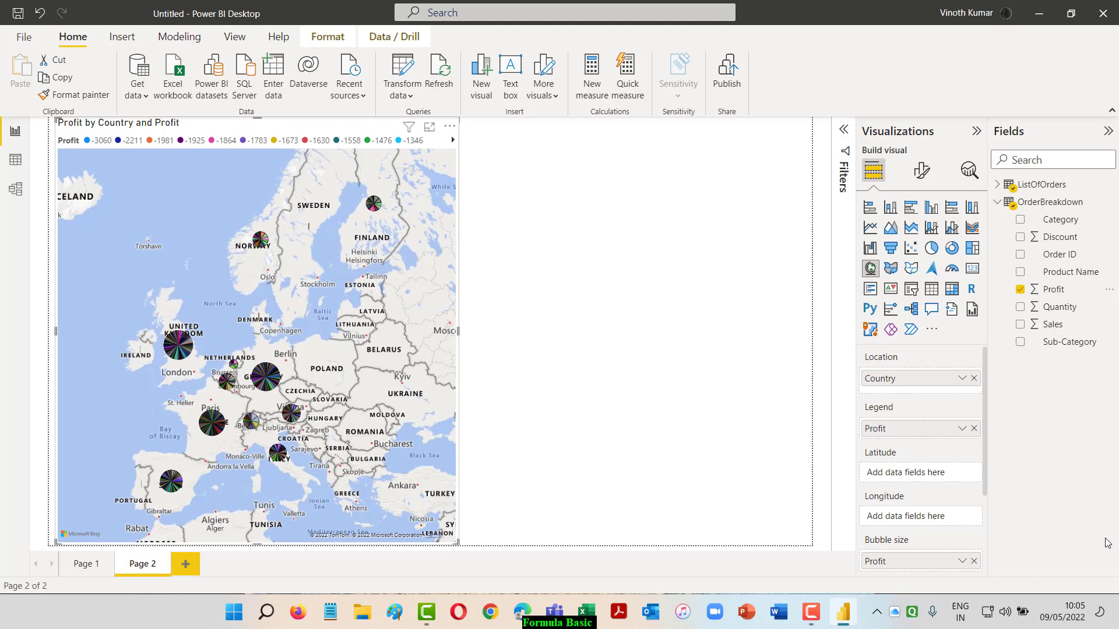
pyautogui.click(974, 429)
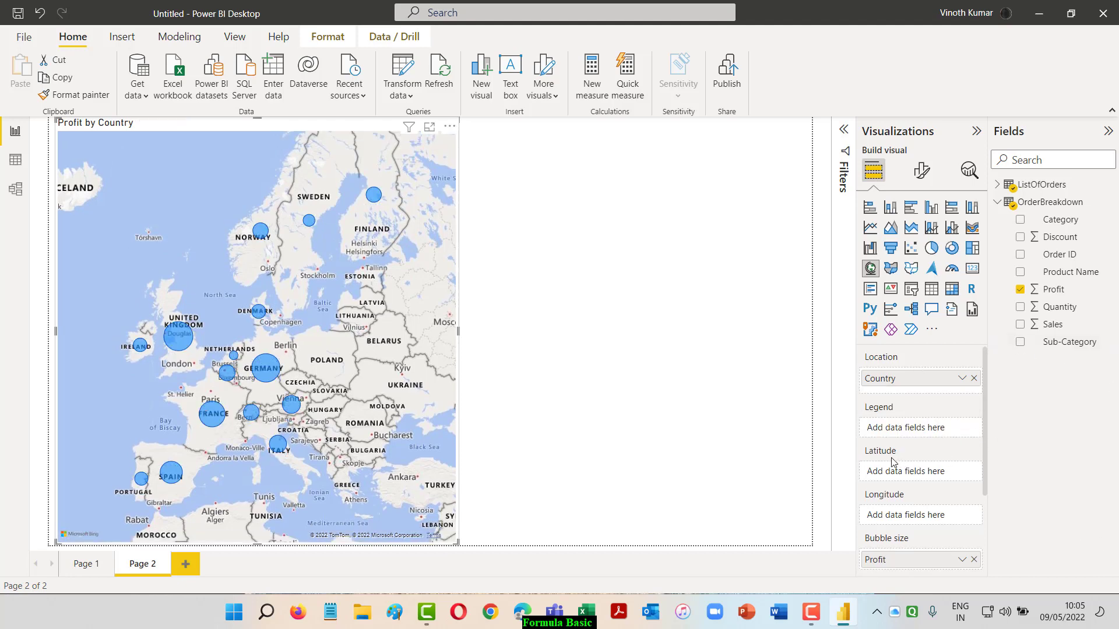
# Insert a card visual showing Profit and shrink it to a small box beside the upper part of the map
pyautogui.click(554, 156)
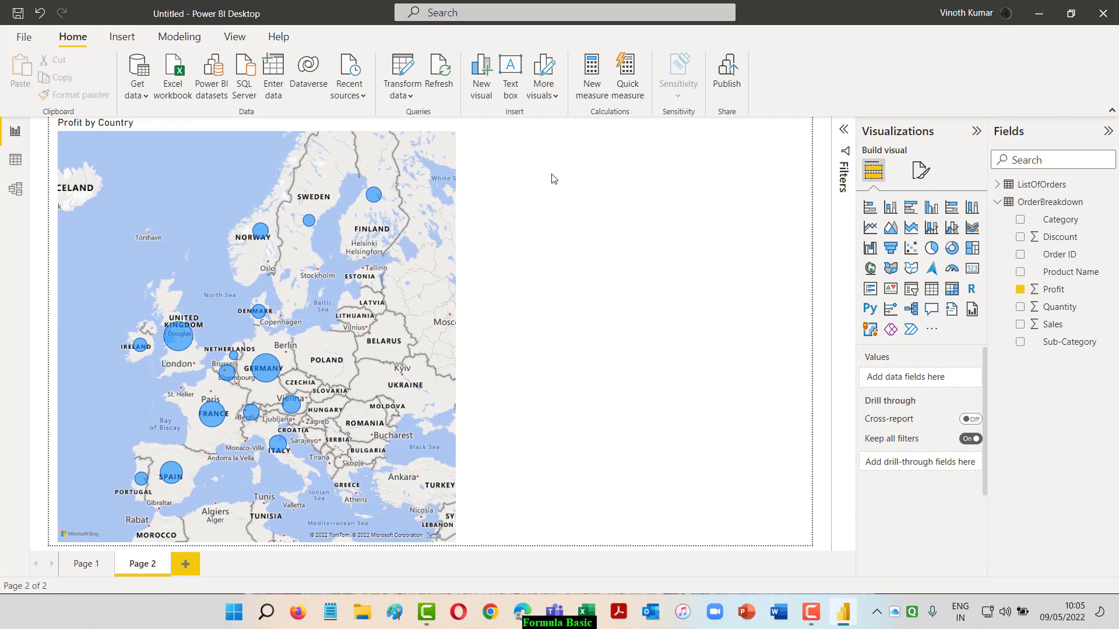
pyautogui.click(972, 269)
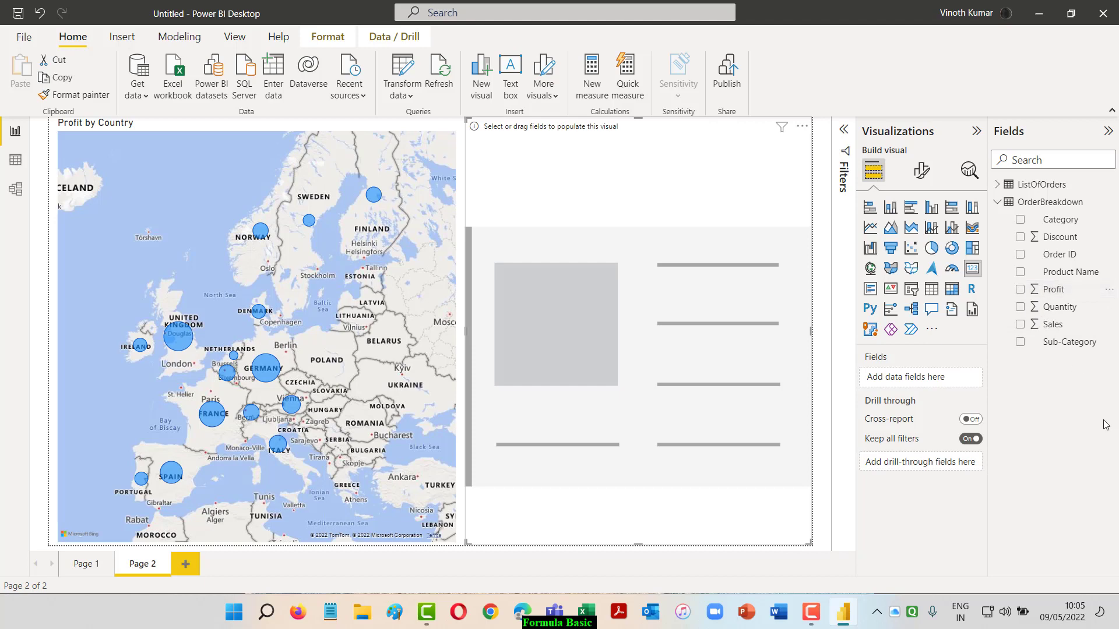
pyautogui.click(1020, 290)
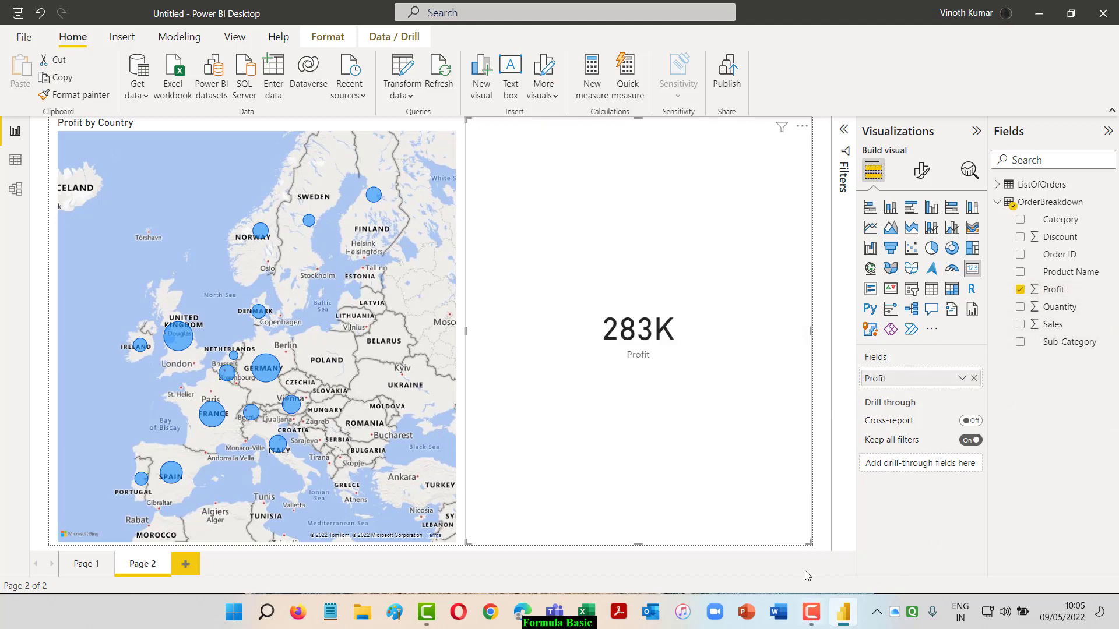
pyautogui.moveTo(811, 544); pyautogui.dragTo(598, 238)
pyautogui.click(693, 254)
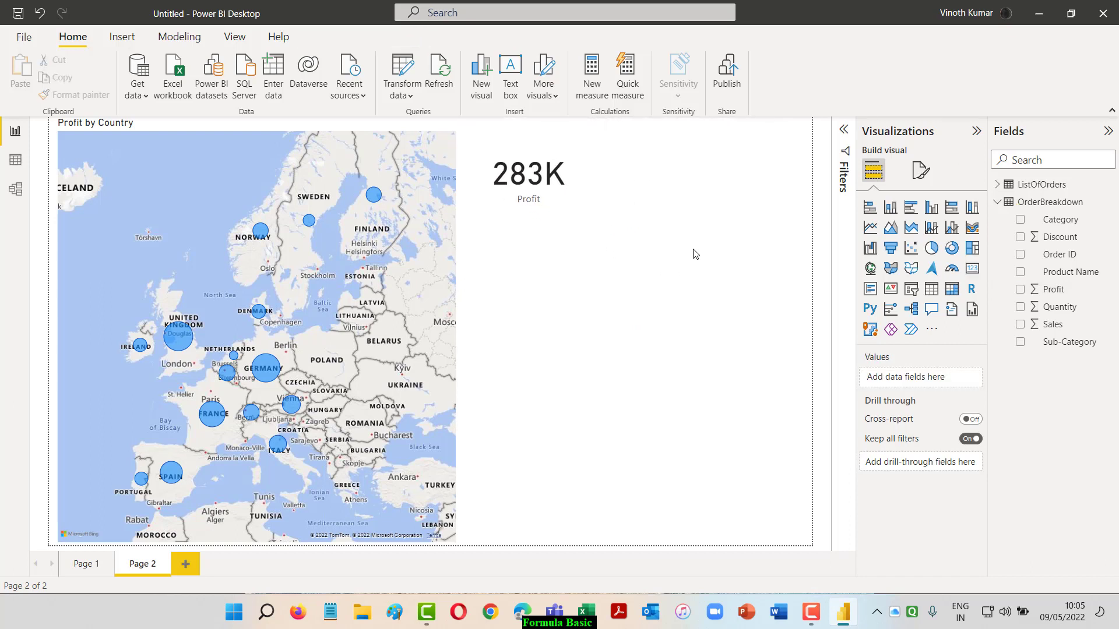
# Set the font size of the Profit card's category label to 20
pyautogui.click(587, 230)
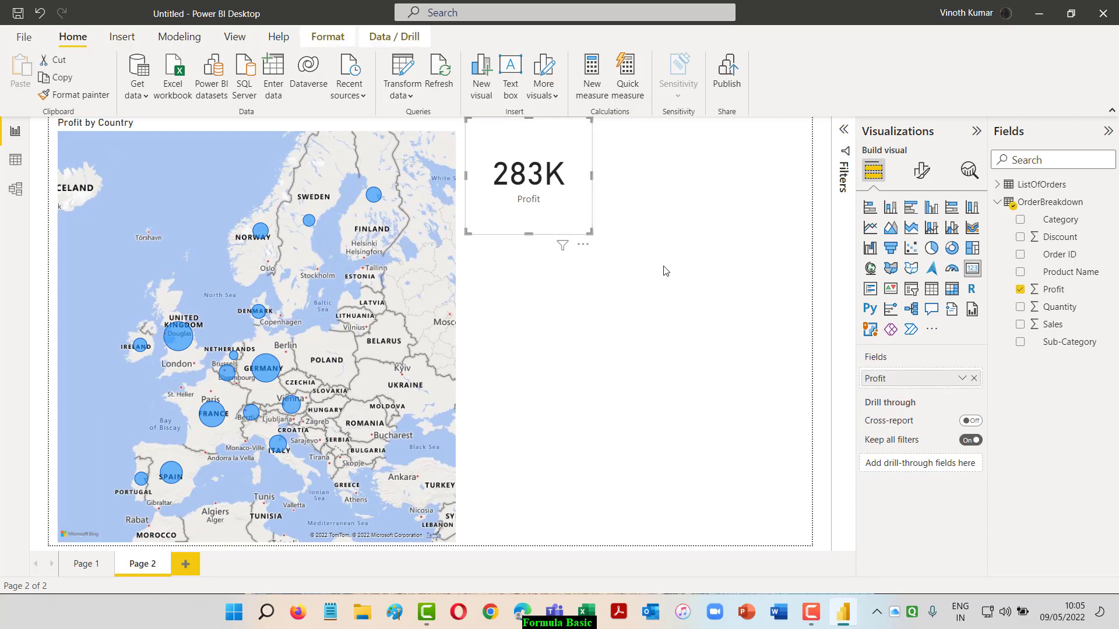
pyautogui.click(913, 182)
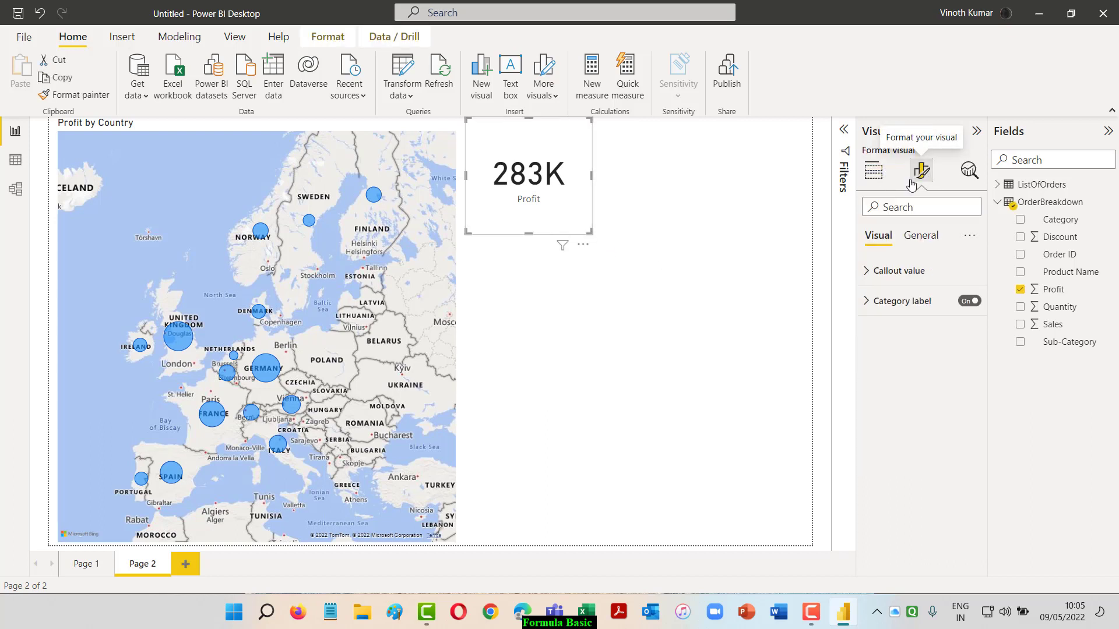
pyautogui.click(868, 302)
pyautogui.click(969, 341)
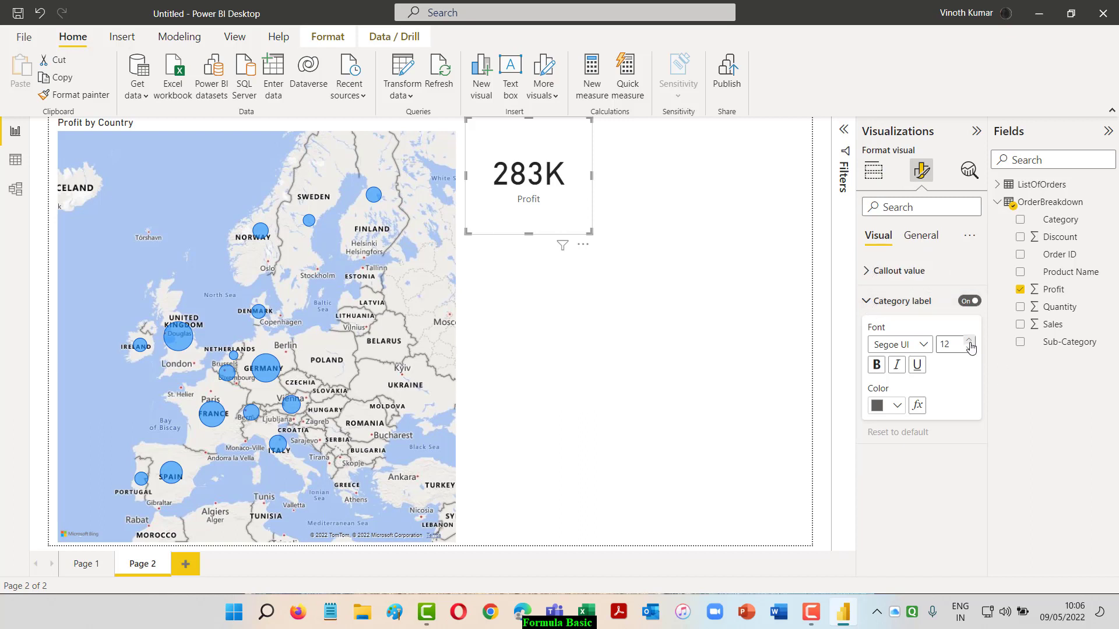
pyautogui.click(970, 341)
pyautogui.click(969, 341)
pyautogui.click(969, 342)
pyautogui.click(969, 341)
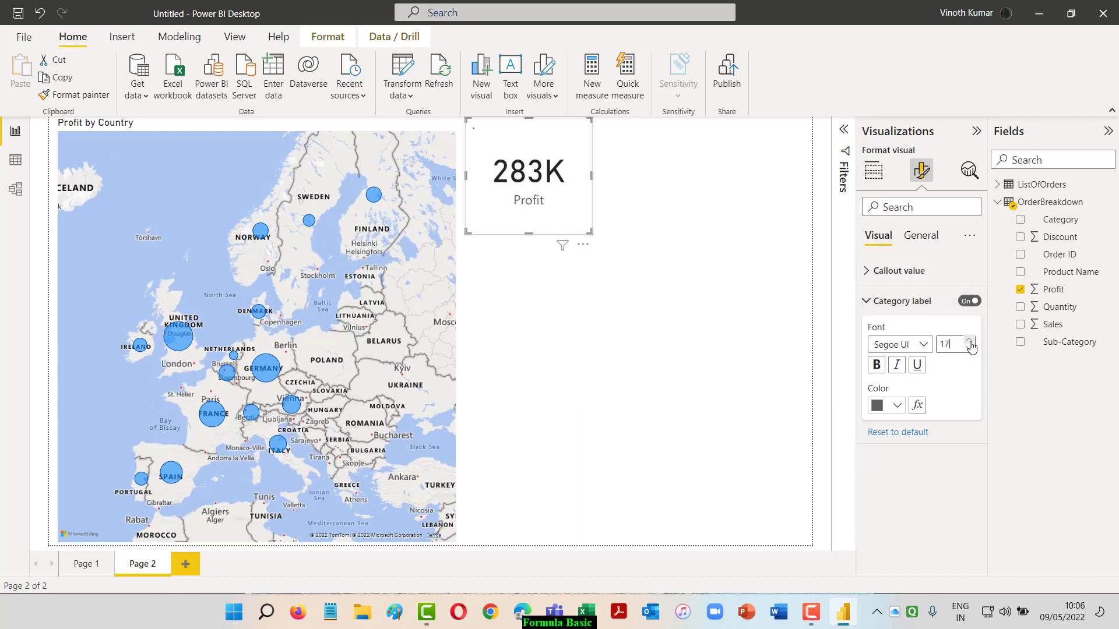
pyautogui.click(969, 342)
pyautogui.click(969, 342)
pyautogui.click(969, 342)
pyautogui.click(969, 342)
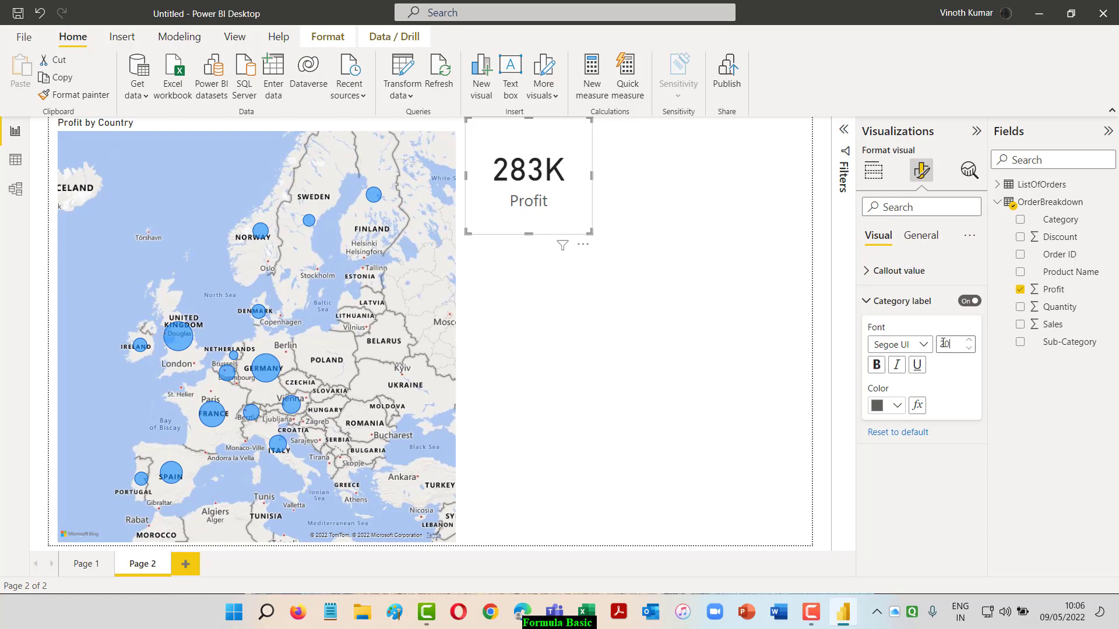
# Format the Profit card's category label as bold, underlined and bright blue
pyautogui.click(877, 366)
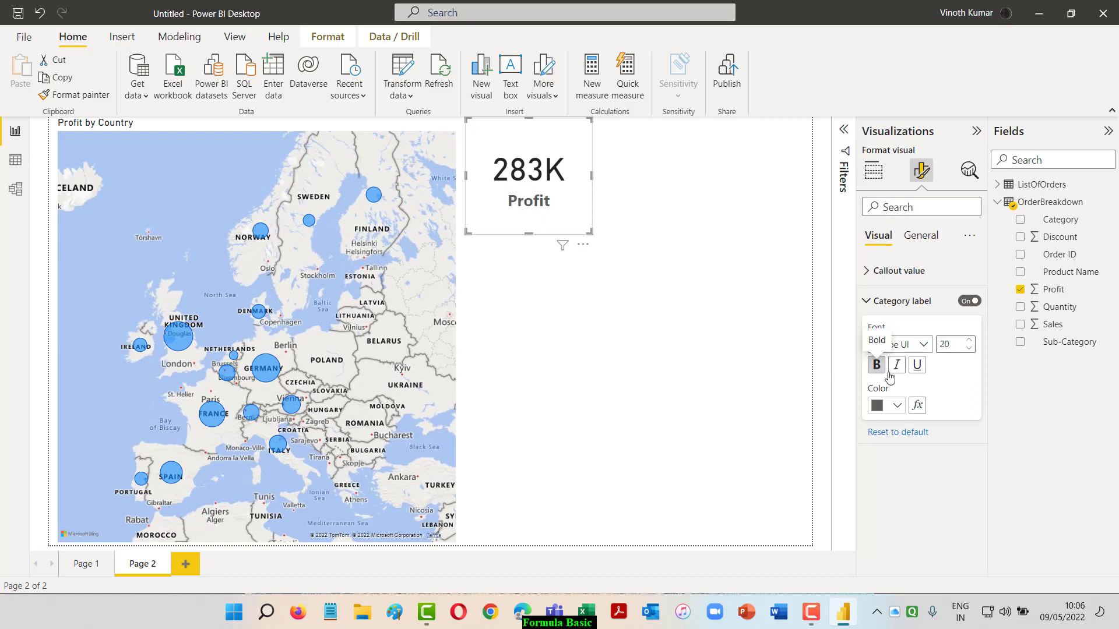
pyautogui.click(917, 365)
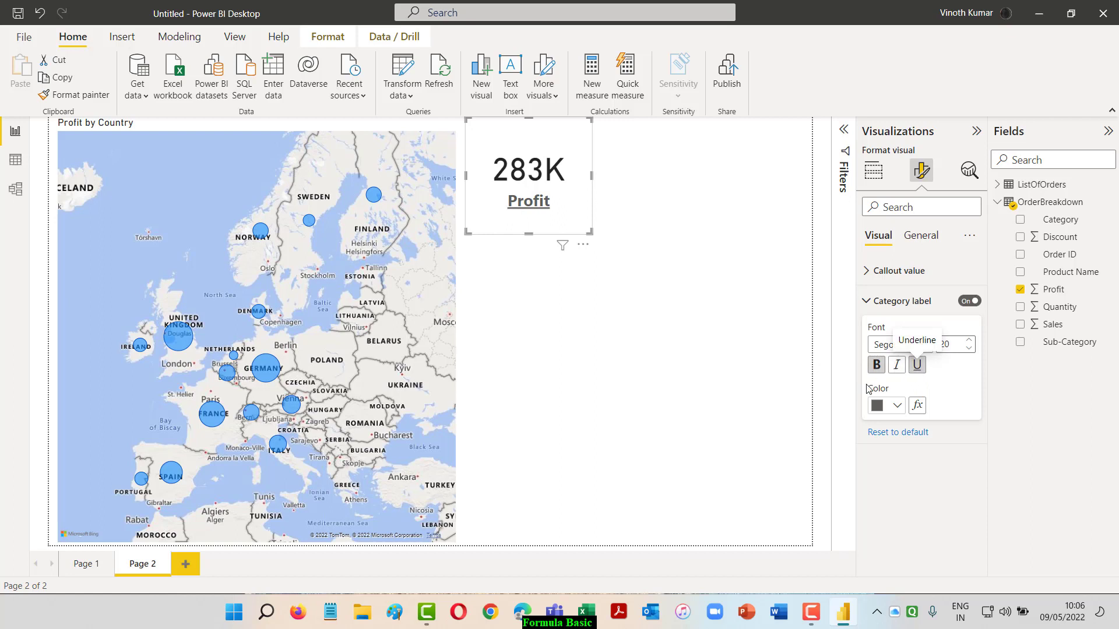
pyautogui.click(895, 407)
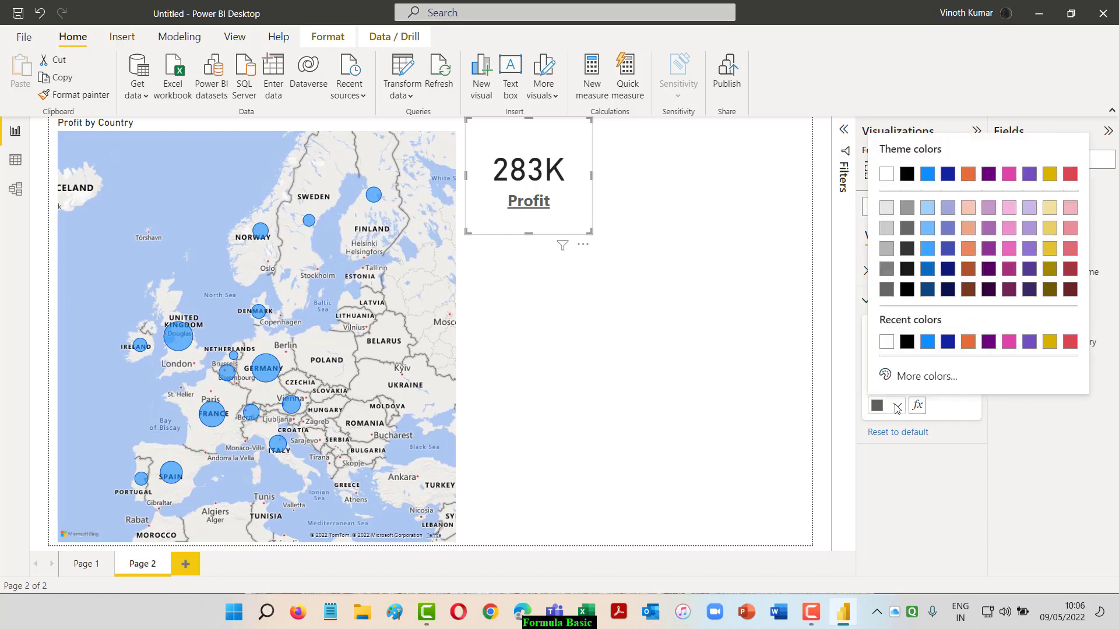
pyautogui.click(907, 343)
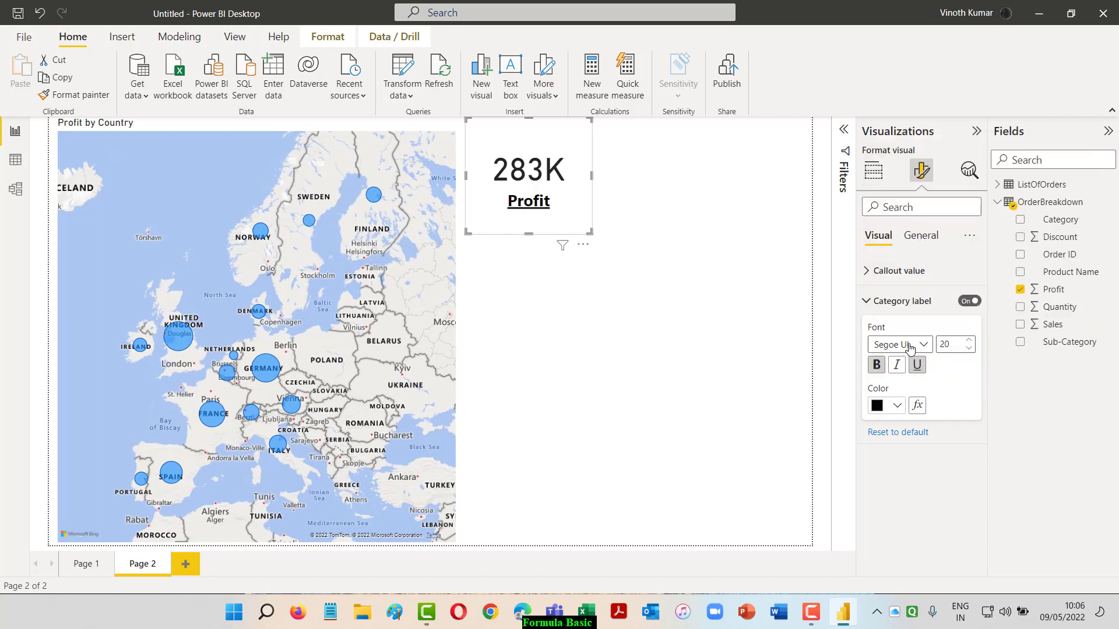
pyautogui.click(895, 406)
pyautogui.click(927, 269)
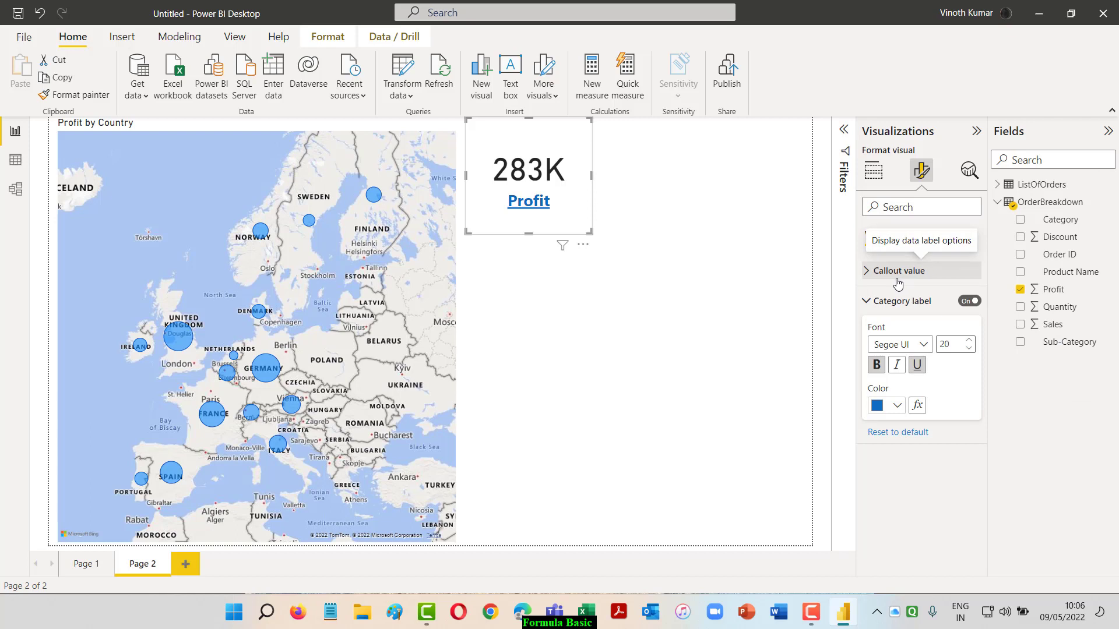
pyautogui.click(897, 406)
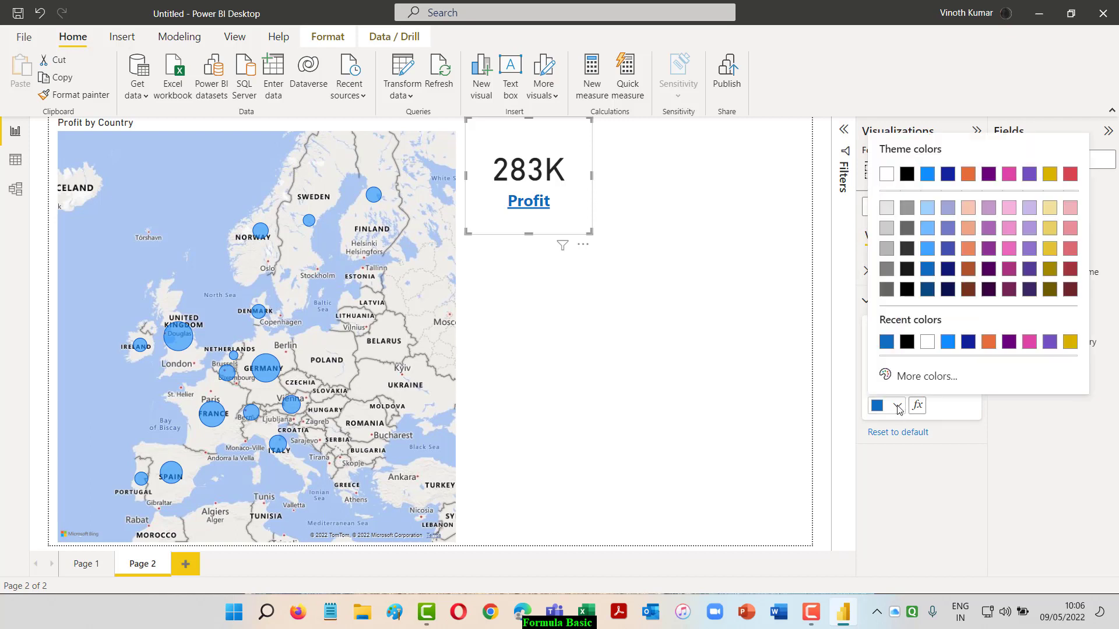
pyautogui.click(948, 343)
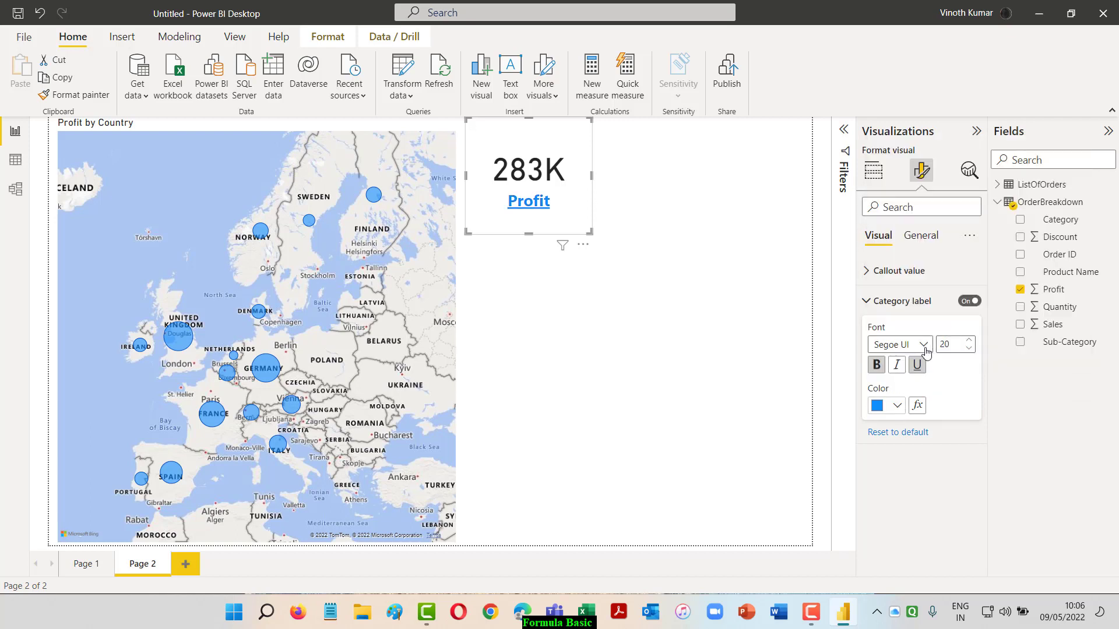
pyautogui.click(748, 354)
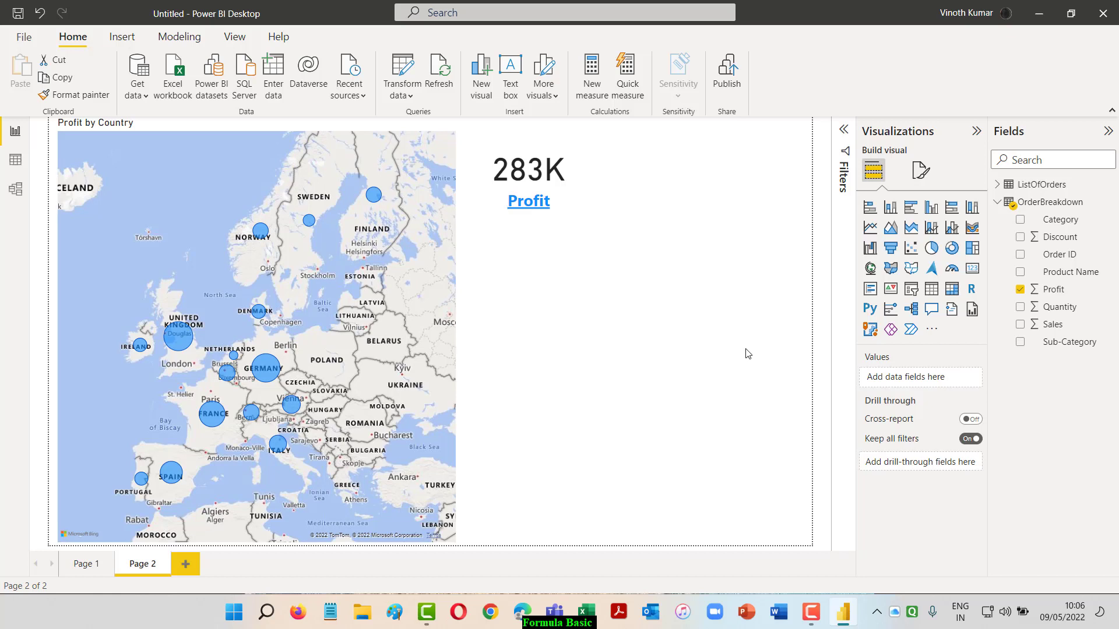
# Insert an empty matrix visual, place it at the page's upper right and enlarge it to reach the Profit card
pyautogui.click(952, 290)
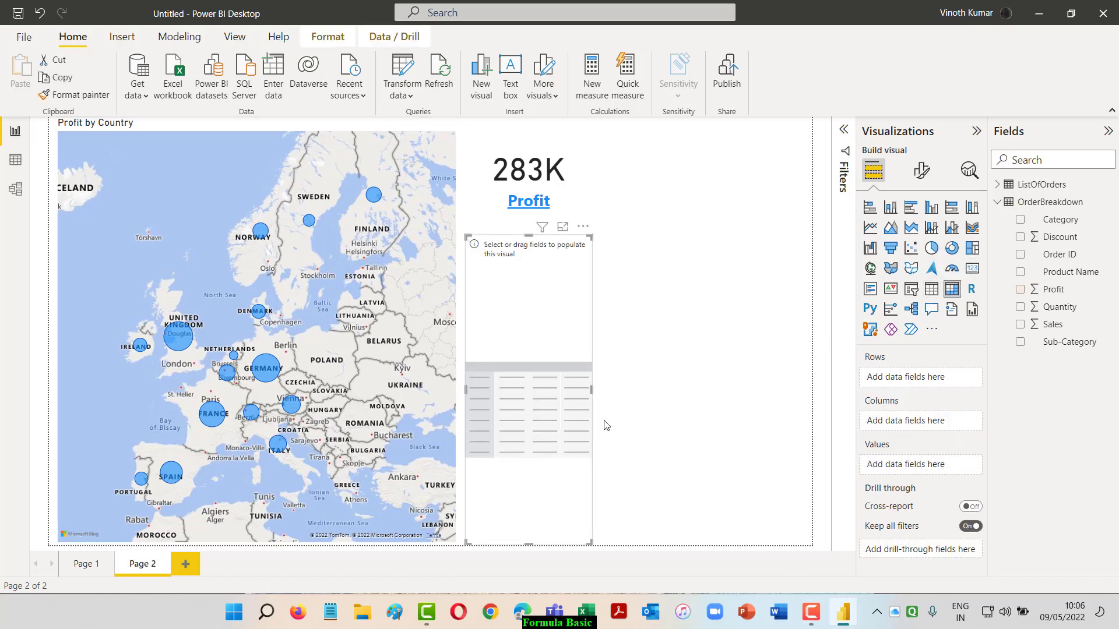
pyautogui.moveTo(532, 247); pyautogui.dragTo(745, 129)
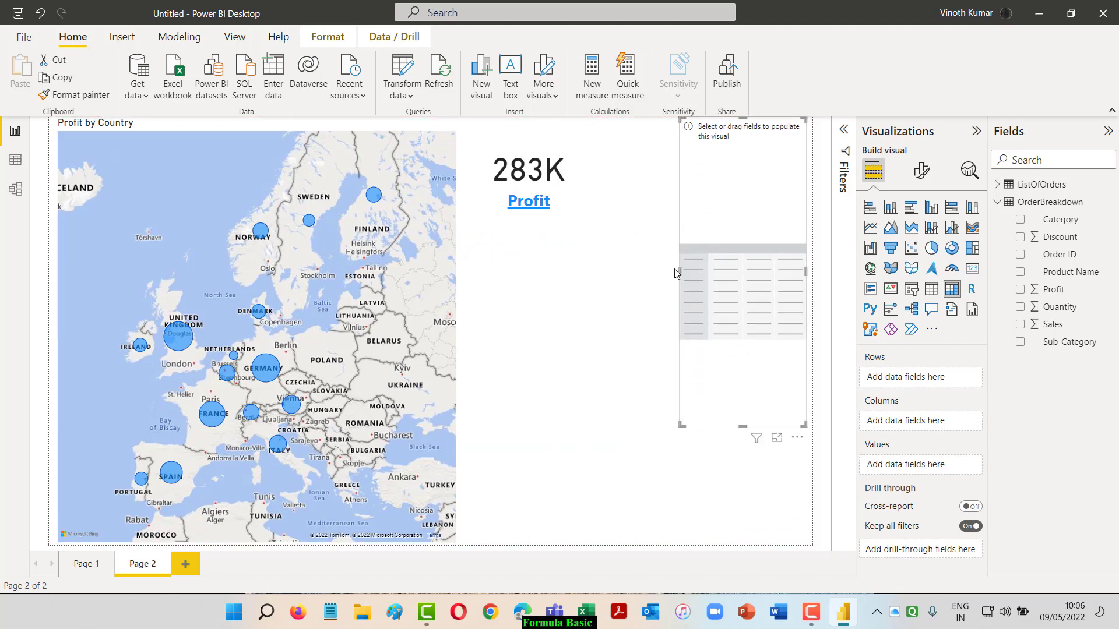
pyautogui.moveTo(676, 273); pyautogui.dragTo(594, 272)
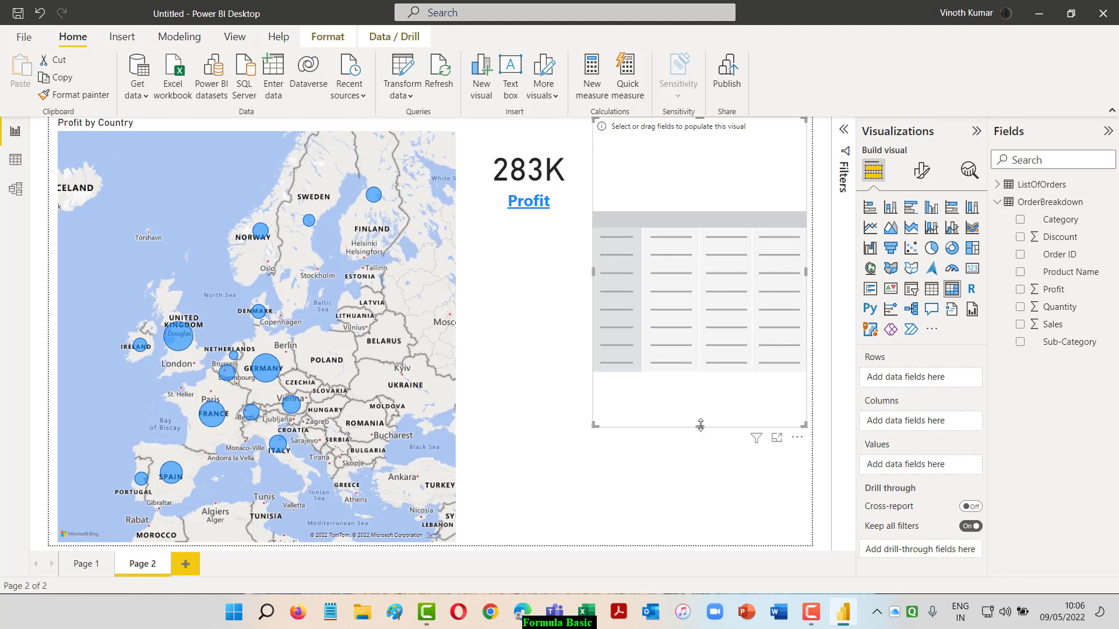
pyautogui.moveTo(700, 425); pyautogui.dragTo(716, 454)
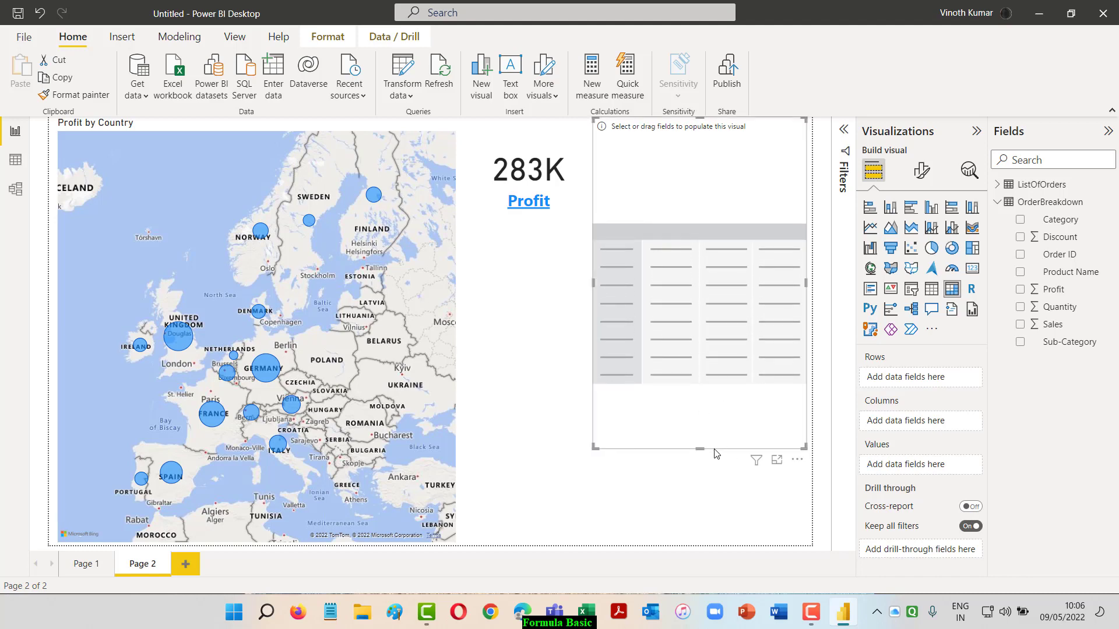
# Fill the matrix rows with the Country, State and City fields from ListOfOrders, in that order
pyautogui.click(998, 185)
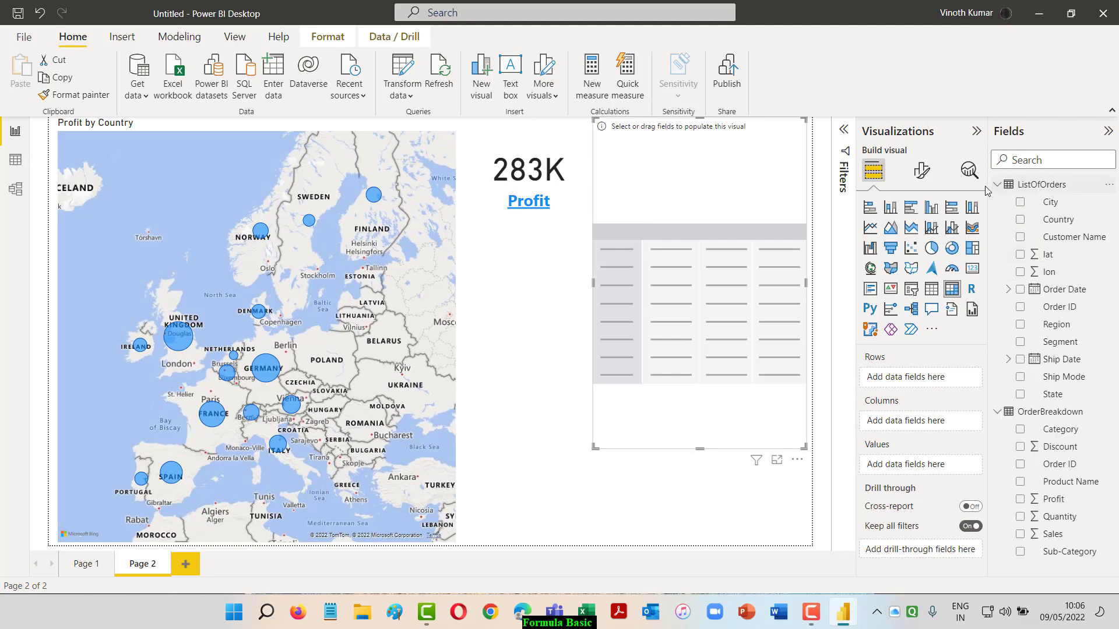
pyautogui.click(1020, 219)
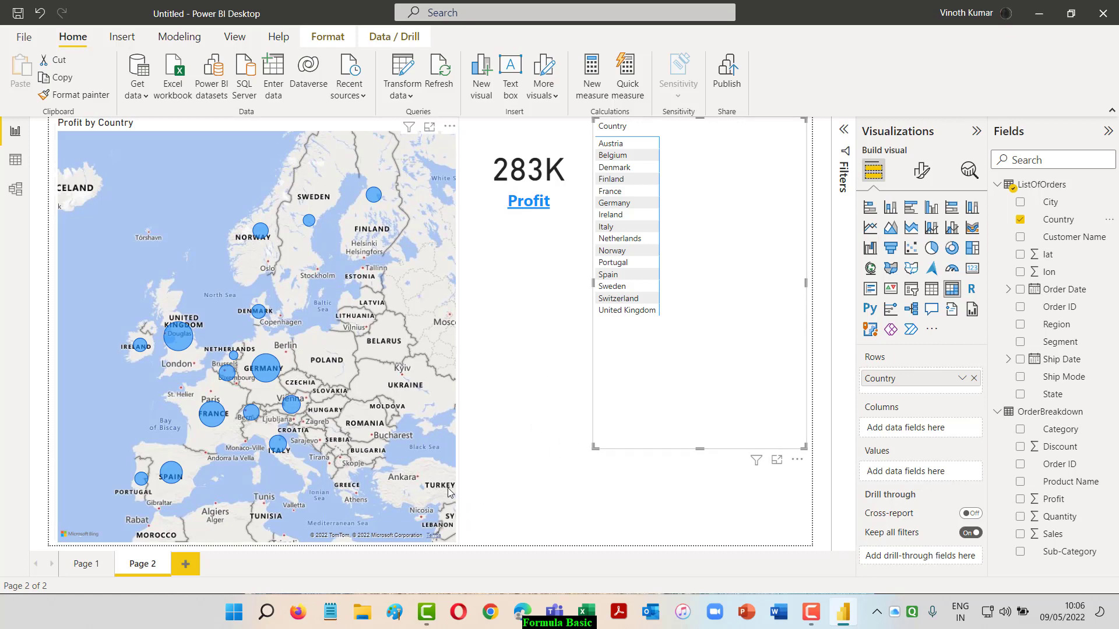
pyautogui.click(1020, 395)
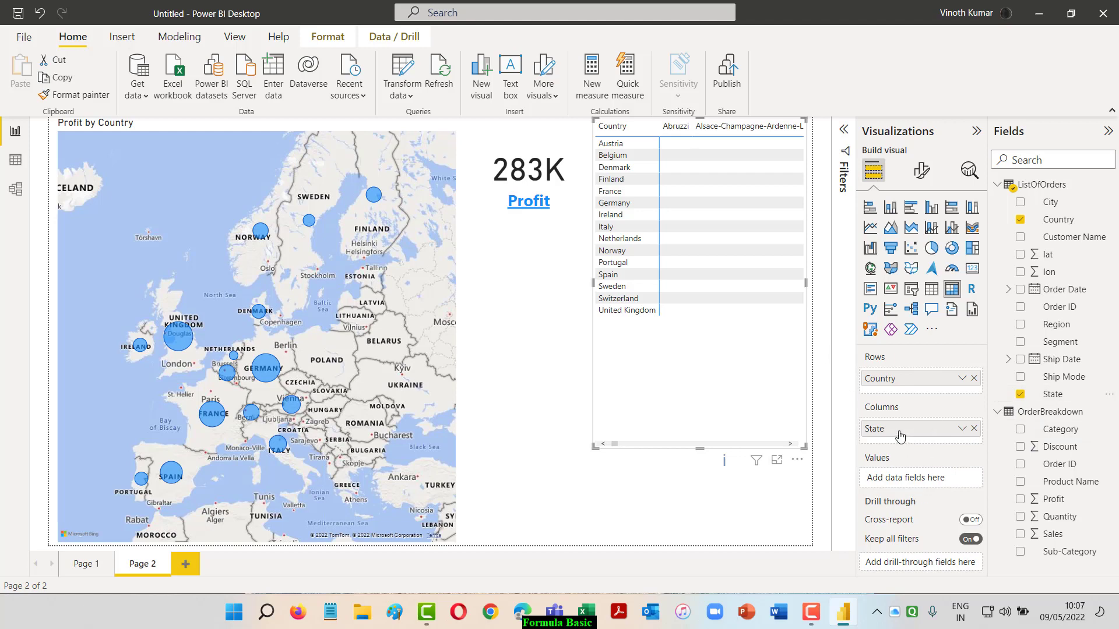
pyautogui.moveTo(899, 432); pyautogui.dragTo(899, 399)
pyautogui.moveTo(899, 397); pyautogui.dragTo(900, 396)
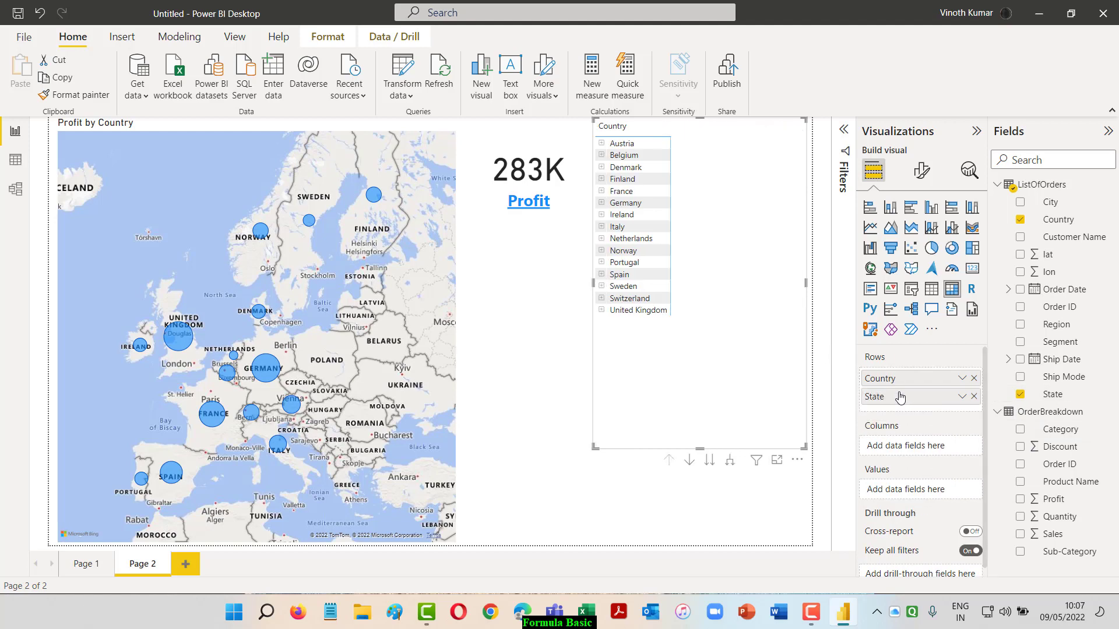
pyautogui.click(1020, 202)
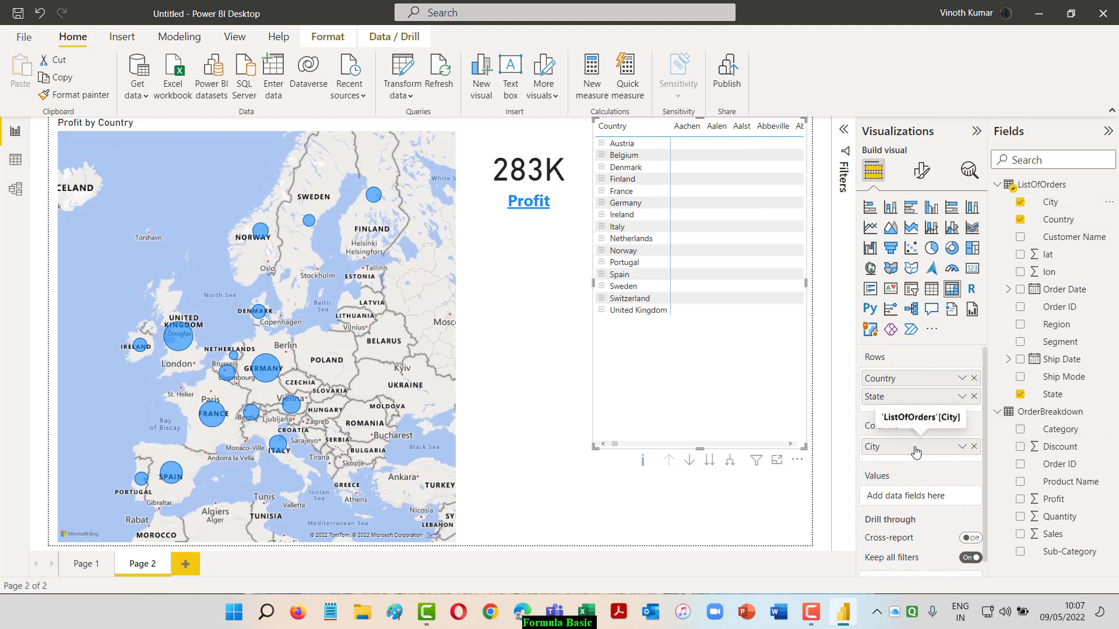
pyautogui.moveTo(918, 414); pyautogui.dragTo(920, 415)
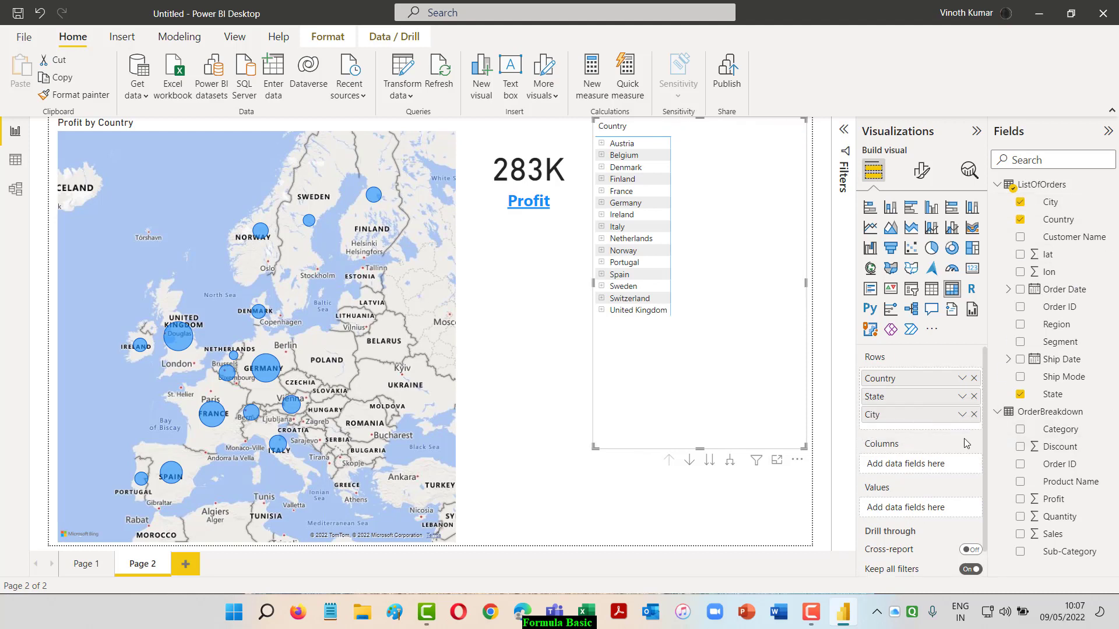
# Expand and collapse Austria in the matrix, and go through the State and City levels before returning to Country
pyautogui.click(601, 144)
pyautogui.click(601, 145)
pyautogui.click(709, 464)
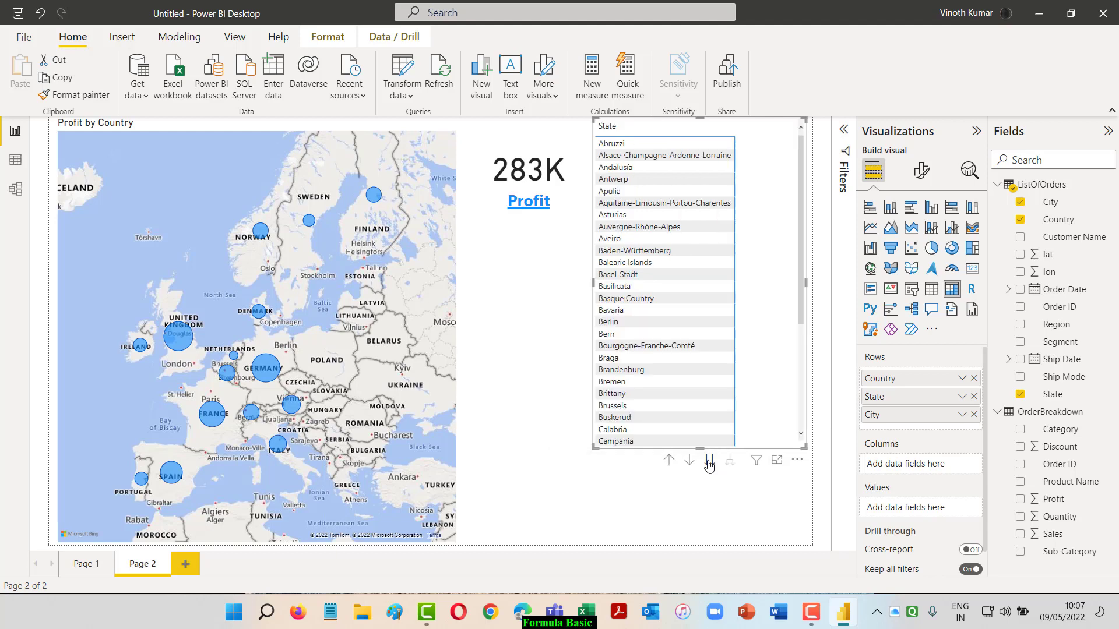
pyautogui.scroll(-4, 780, 322)
pyautogui.scroll(-15, 780, 322)
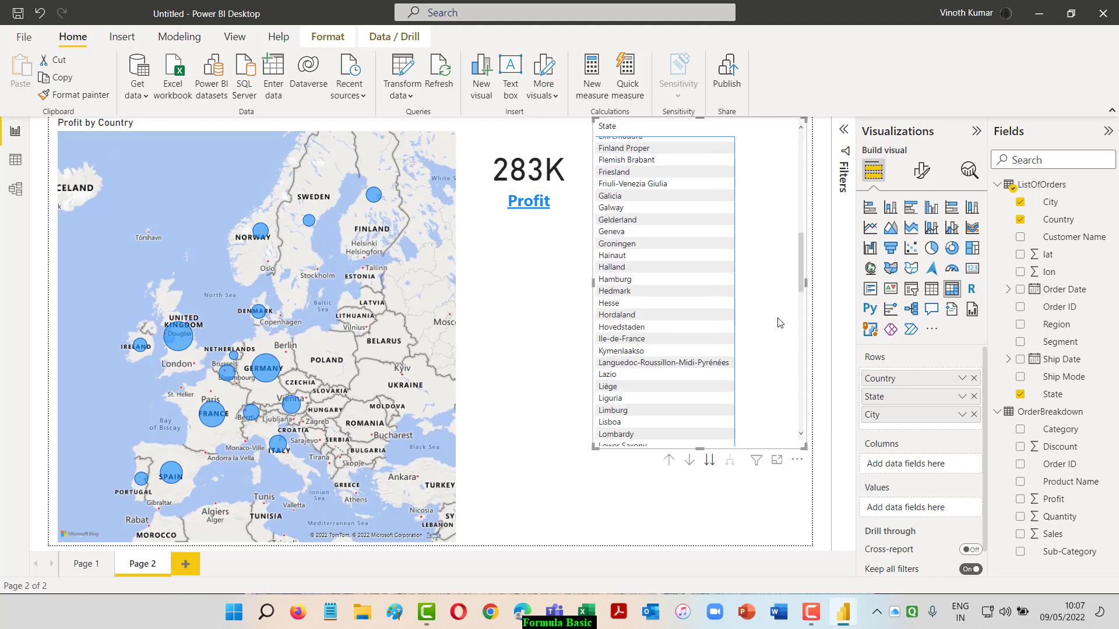
pyautogui.click(714, 465)
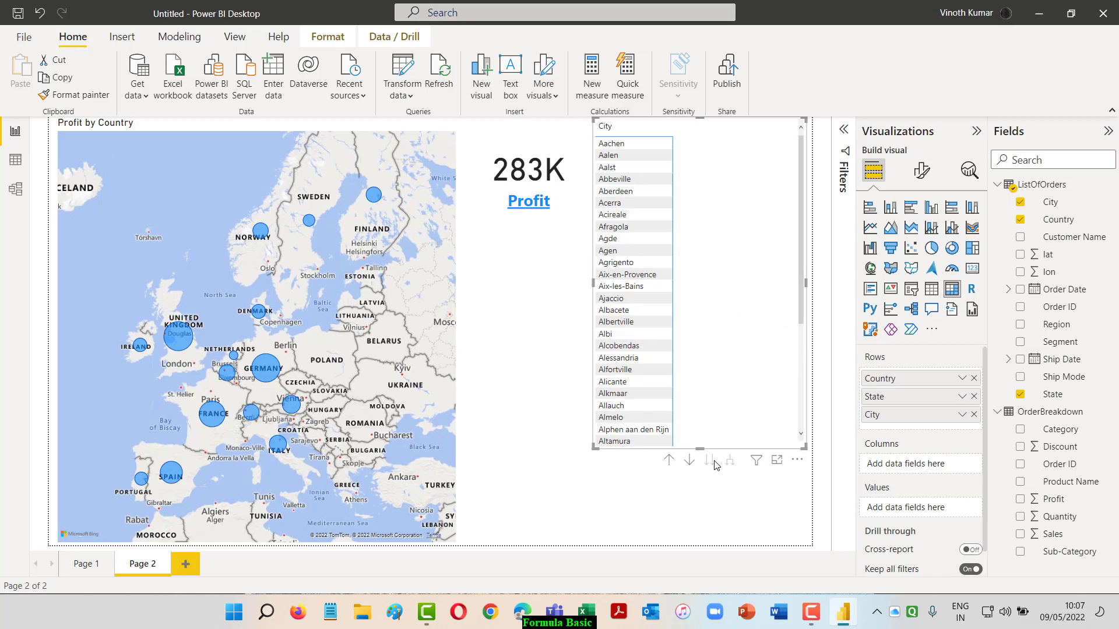
pyautogui.click(670, 462)
pyautogui.click(671, 463)
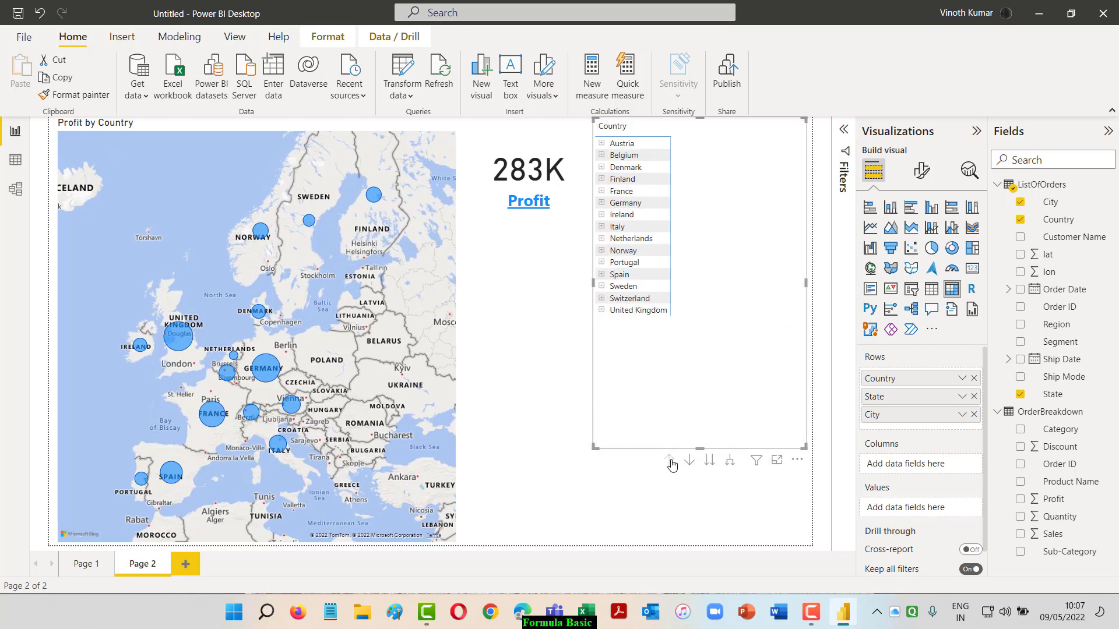
# Expand the whole matrix hierarchy down through states to cities
pyautogui.click(729, 461)
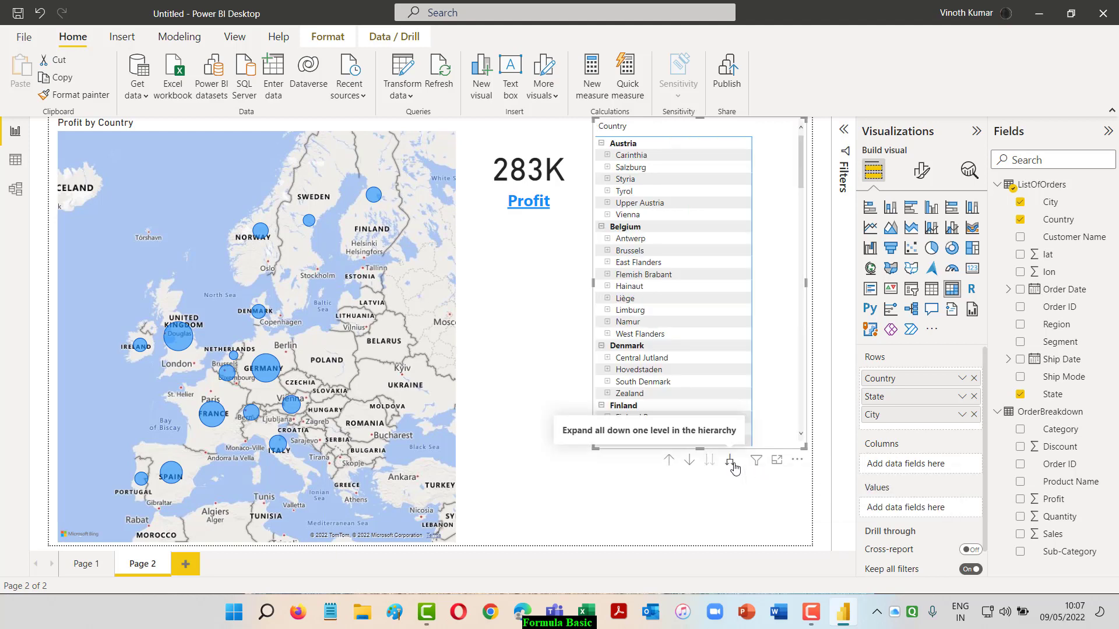
pyautogui.click(732, 464)
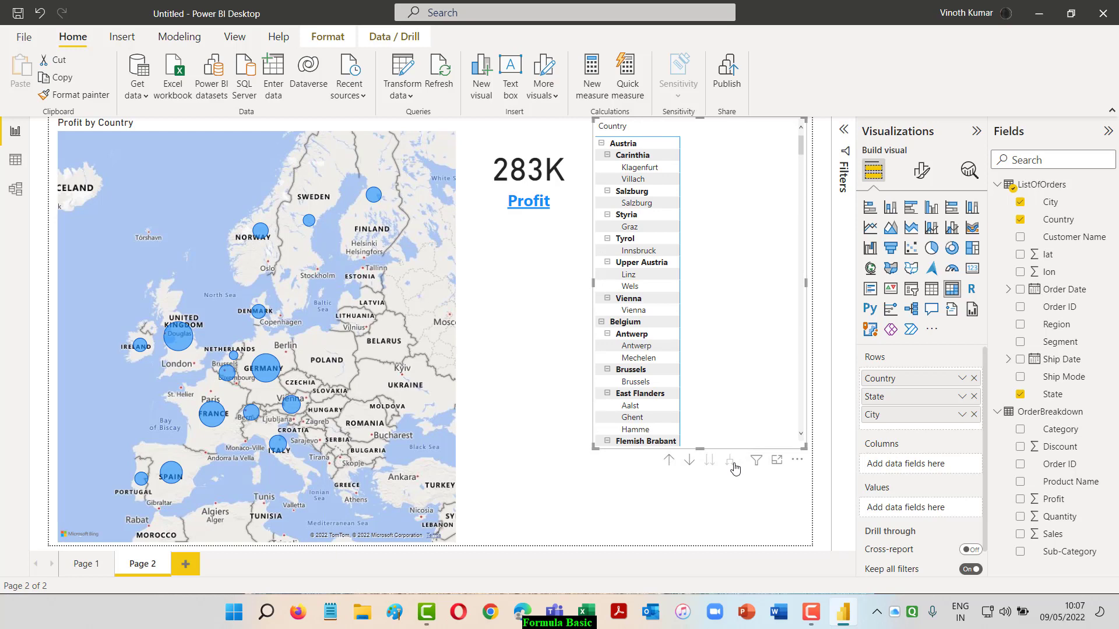
# Return the matrix to the country level and reduce its height to just fit the country list
pyautogui.moveTo(707, 451); pyautogui.dragTo(714, 338)
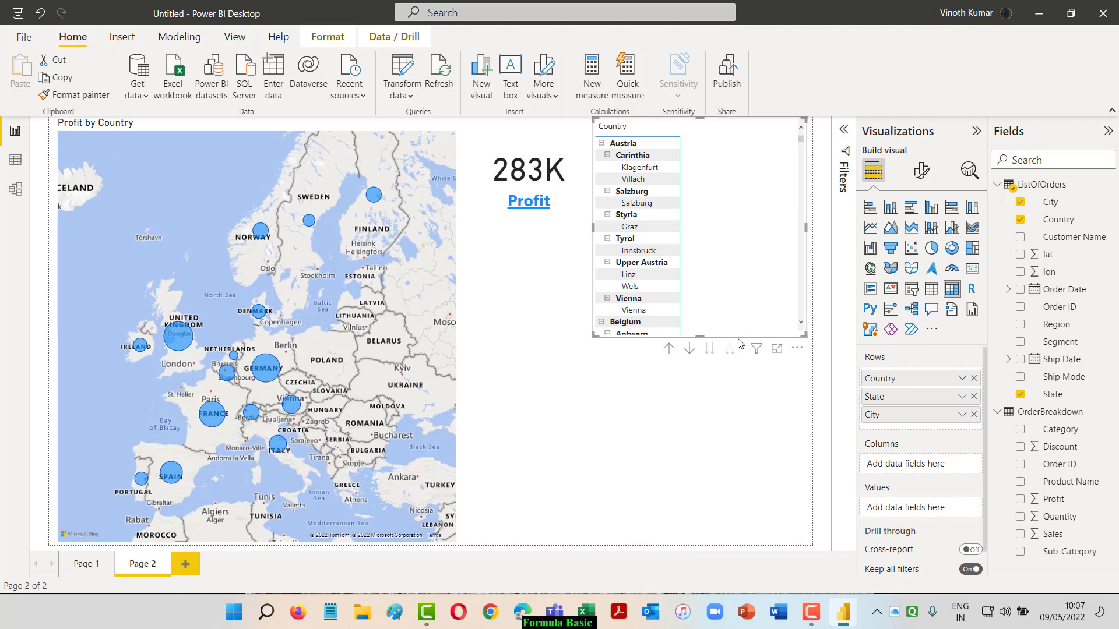
pyautogui.click(671, 349)
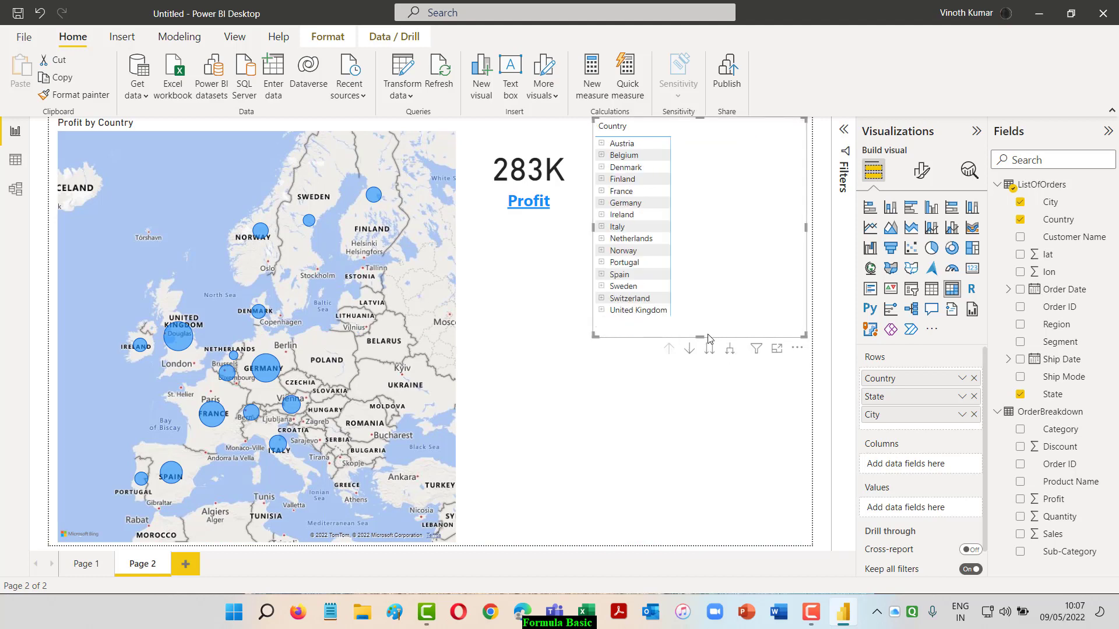
pyautogui.moveTo(709, 338); pyautogui.dragTo(705, 329)
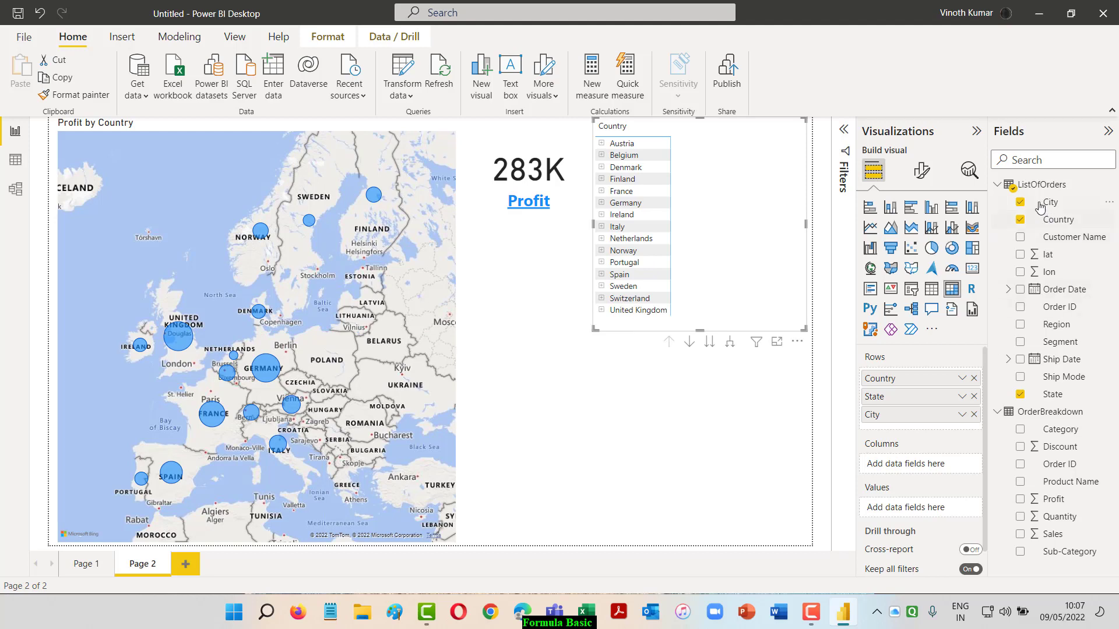
# Remove City and State from the matrix rows and narrow the matrix to the width of its country column
pyautogui.click(1020, 202)
pyautogui.click(1020, 394)
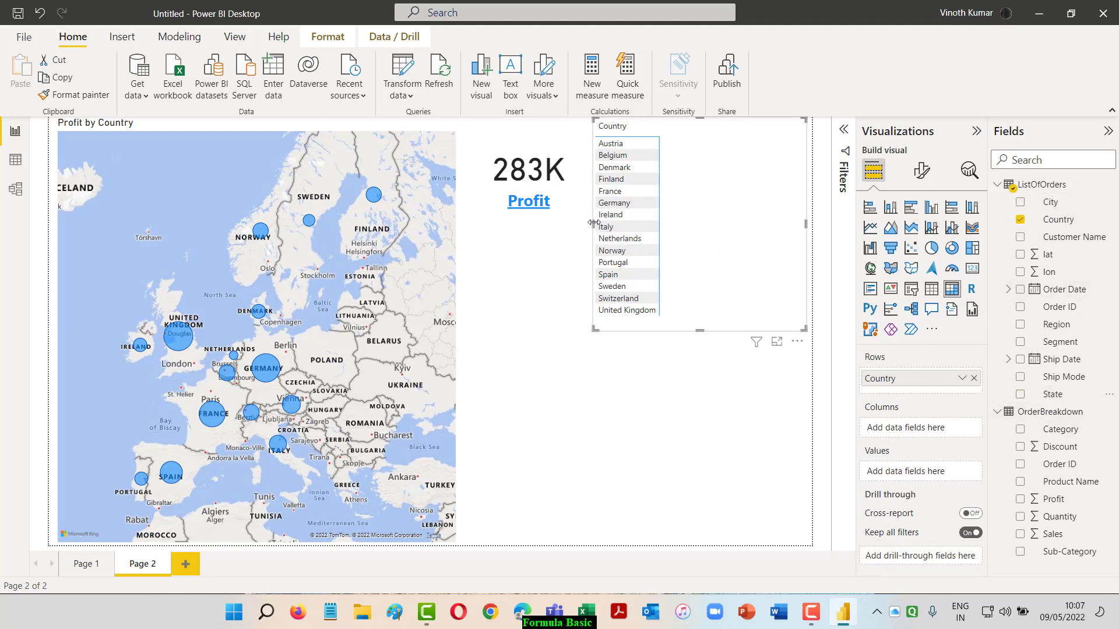
pyautogui.moveTo(594, 223); pyautogui.dragTo(727, 223)
# Insert an empty slicer below the Profit card and narrow the country matrix slightly more
pyautogui.click(802, 509)
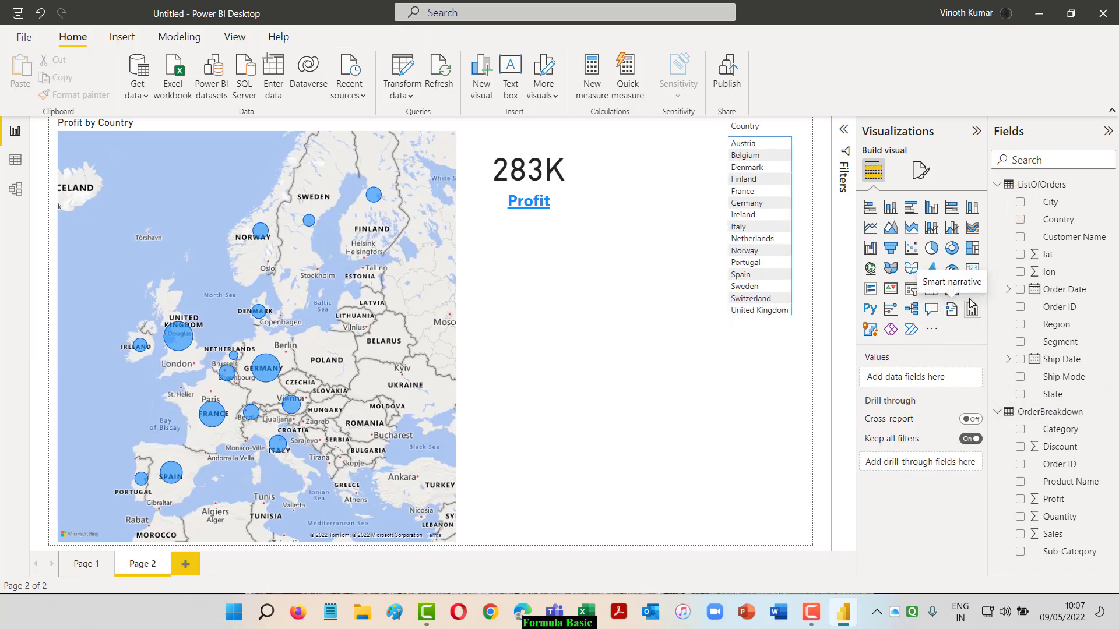
pyautogui.click(911, 289)
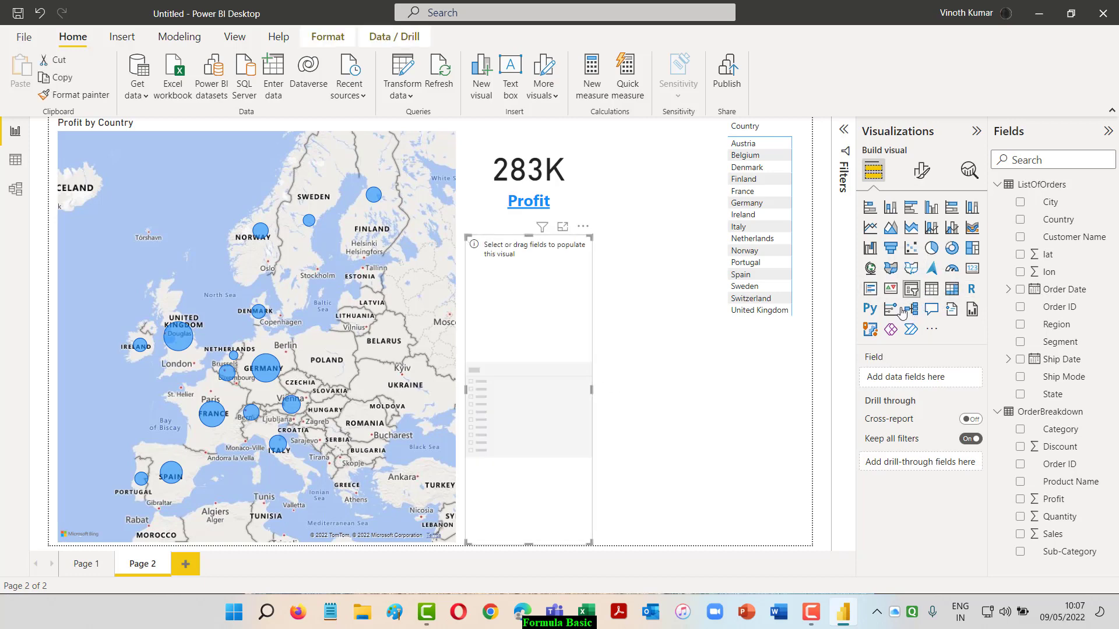
pyautogui.click(730, 226)
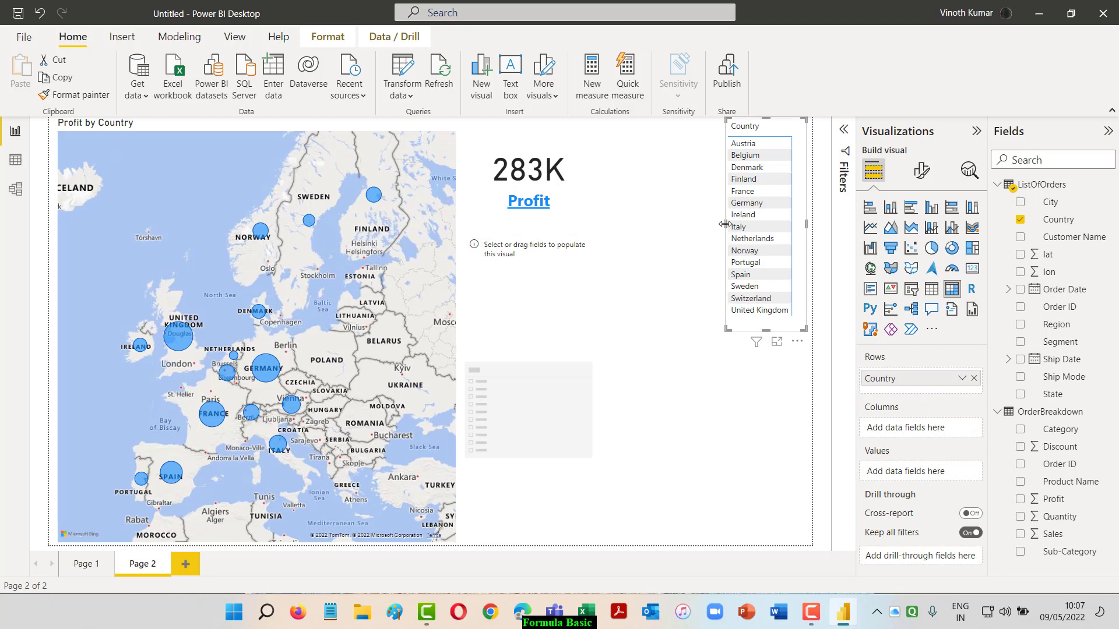
pyautogui.moveTo(725, 223); pyautogui.dragTo(735, 228)
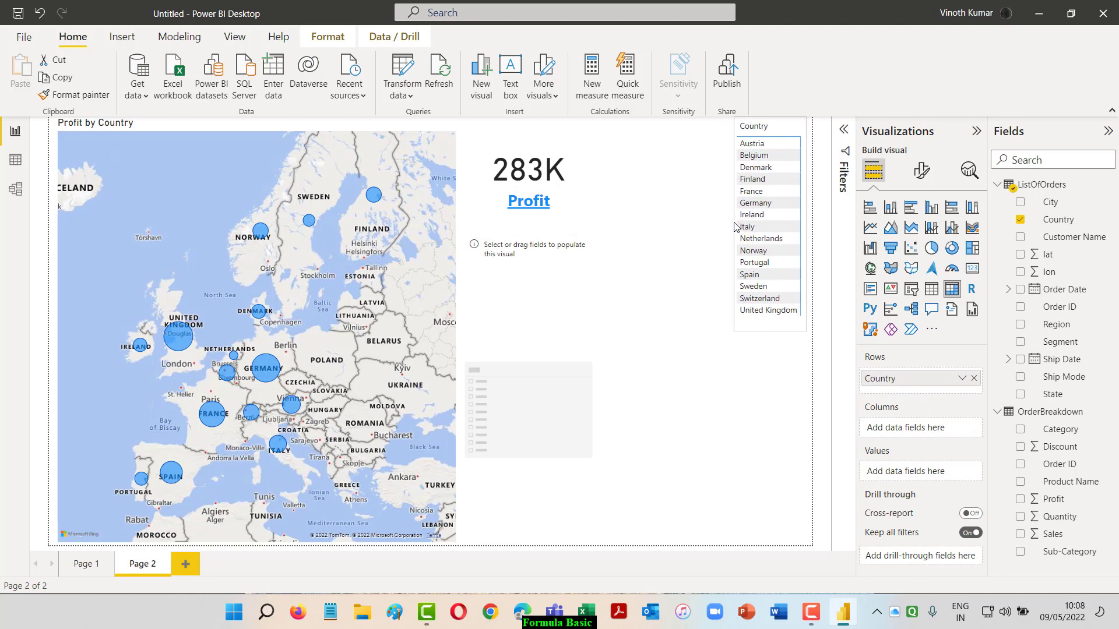
pyautogui.click(702, 253)
# Give the slicer a hierarchy of Country, State and City from ListOfOrders
pyautogui.click(572, 320)
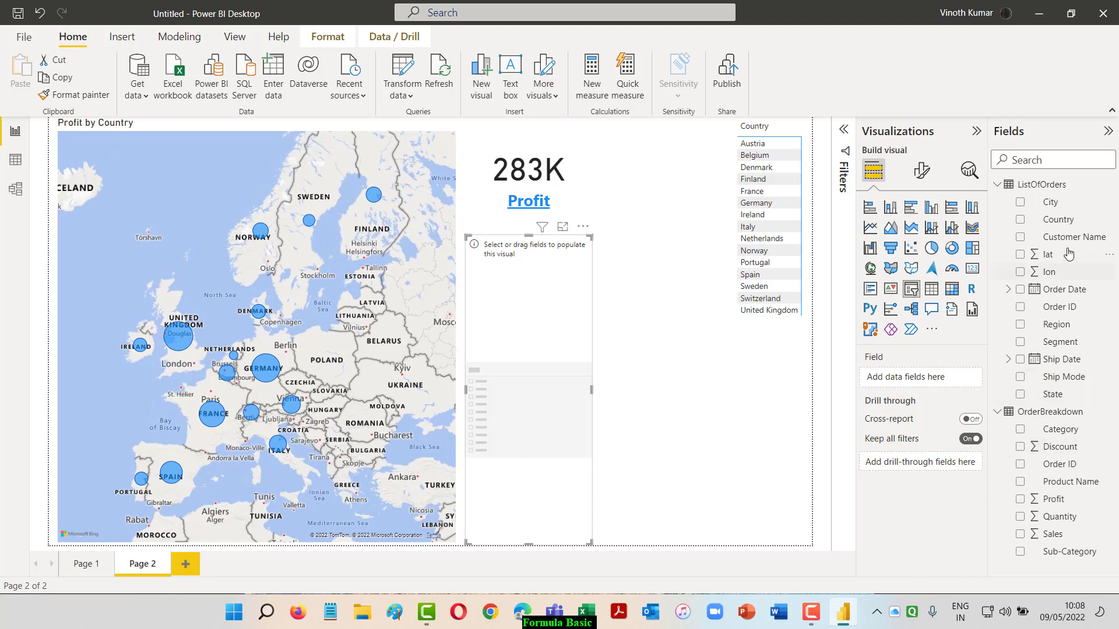
pyautogui.click(1019, 220)
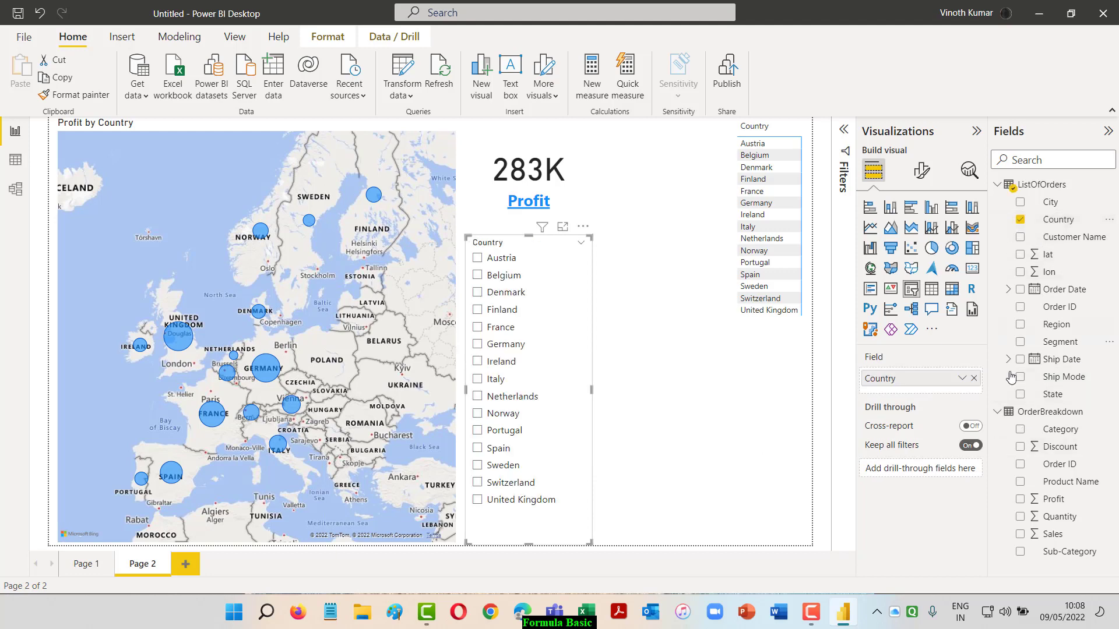
pyautogui.click(1022, 401)
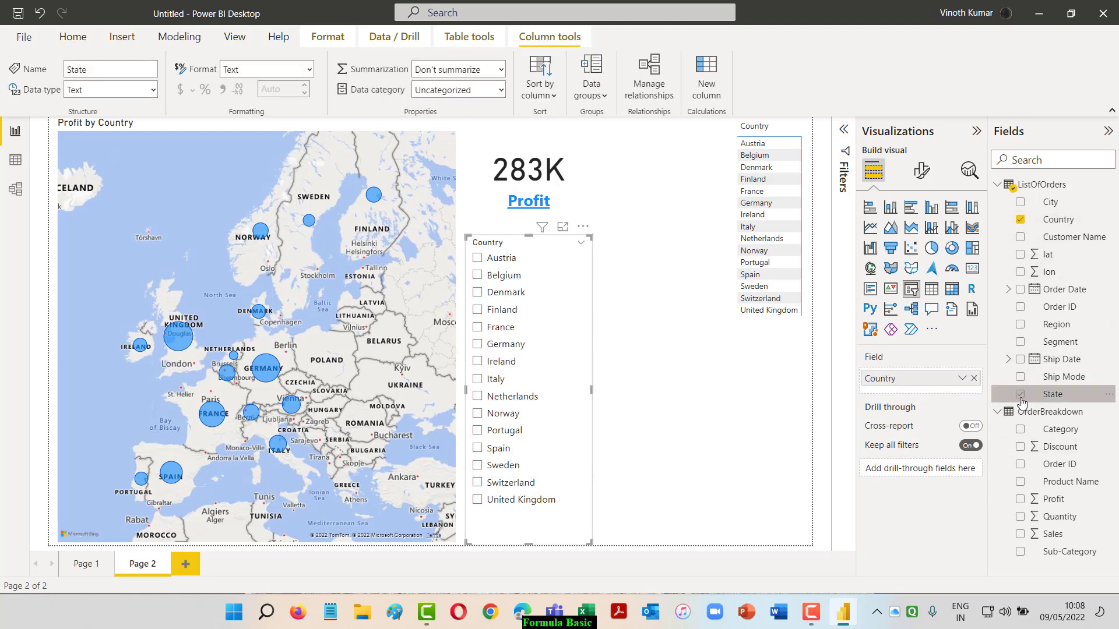
pyautogui.click(1021, 202)
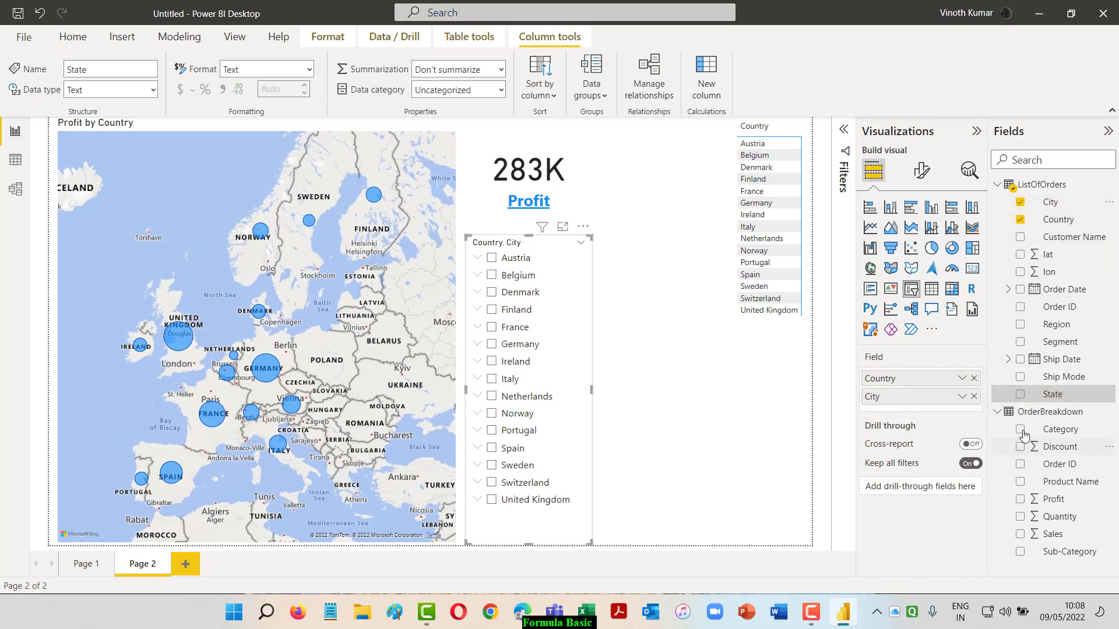
pyautogui.click(1020, 395)
pyautogui.moveTo(887, 415); pyautogui.dragTo(886, 399)
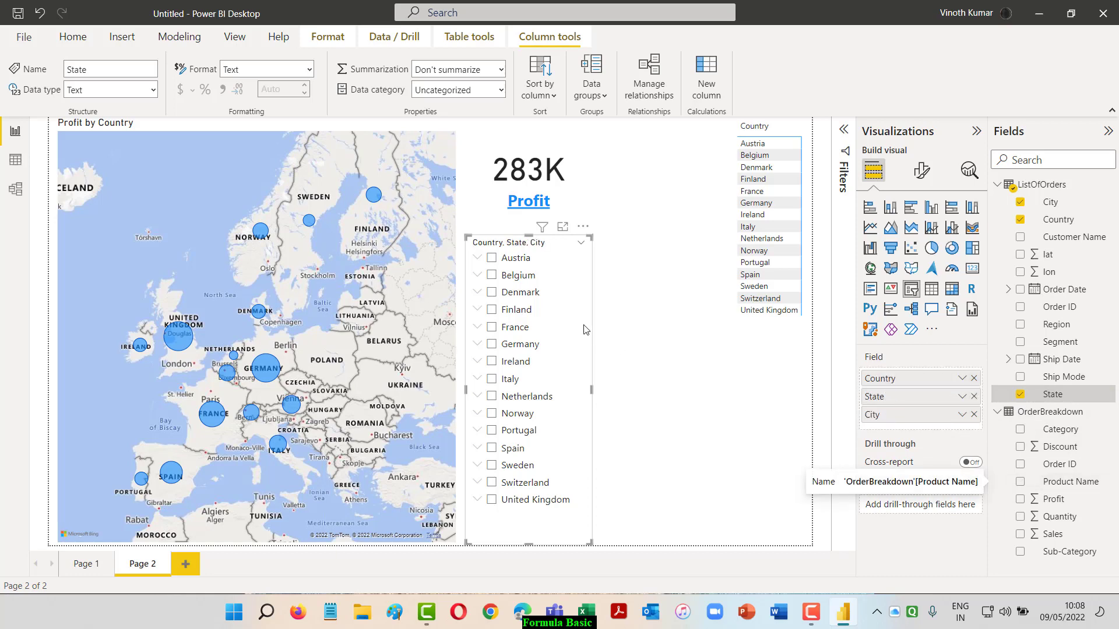
# Look at Austria's states in the slicer and filter the page to Austria
pyautogui.click(478, 258)
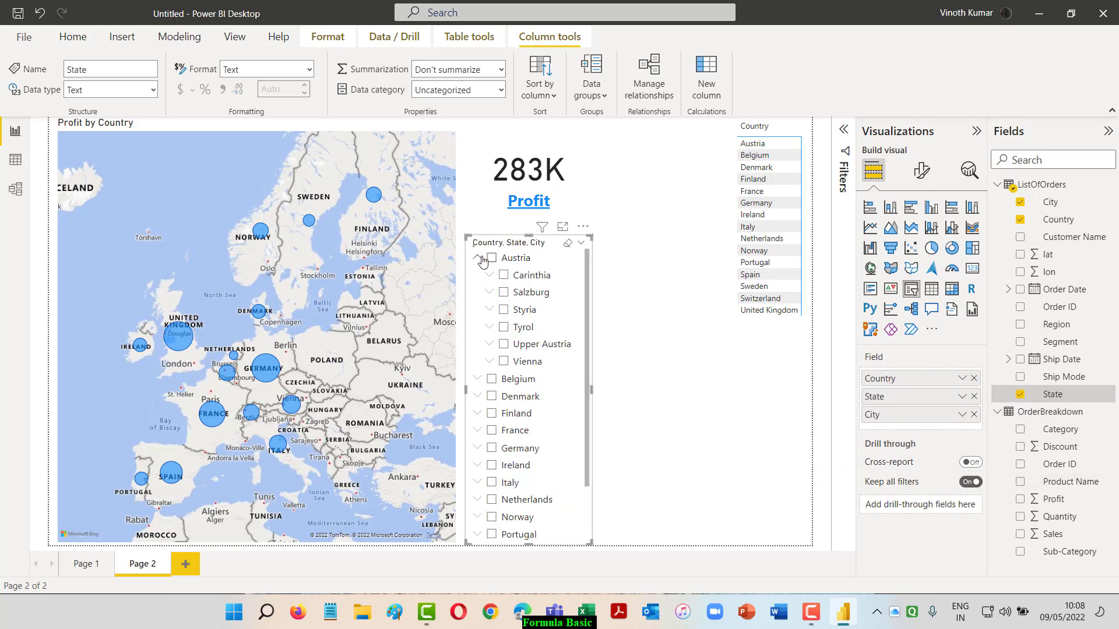
pyautogui.click(480, 259)
pyautogui.click(491, 258)
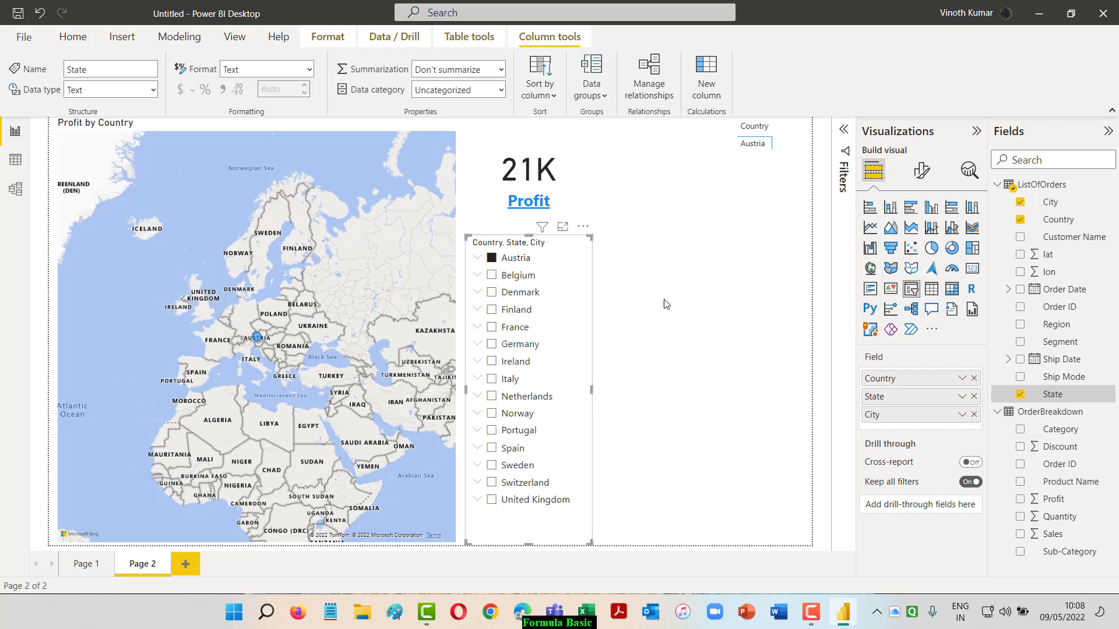
# Convert the Profit by Country bubble map into a filled map
pyautogui.click(453, 188)
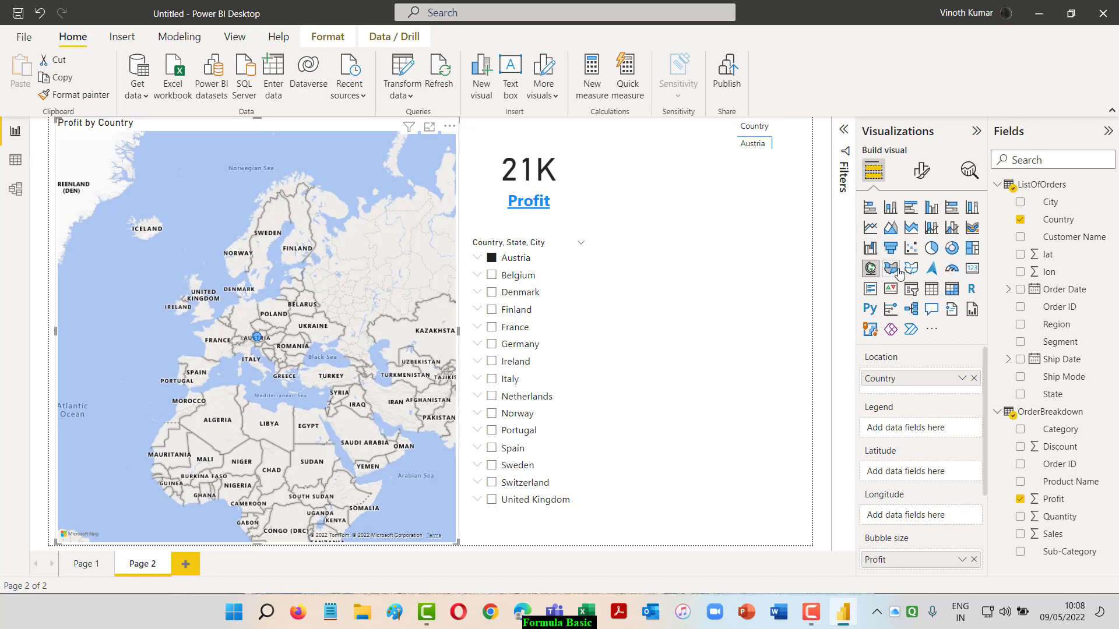
pyautogui.click(897, 271)
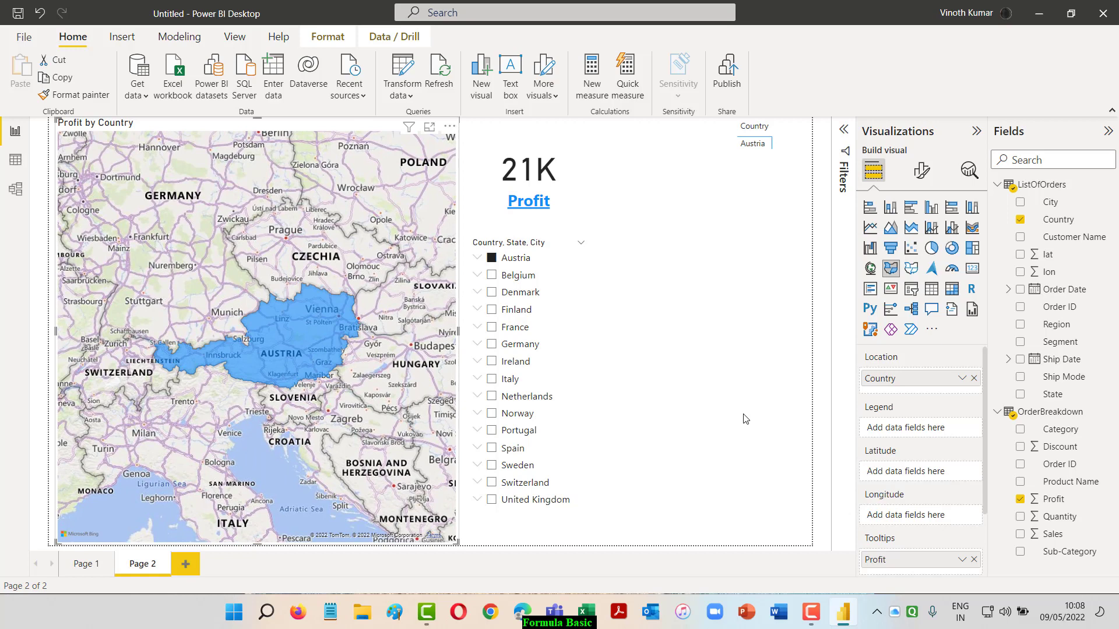
# Expand and collapse Austria in the slicer and clear the slicer's selection
pyautogui.click(478, 259)
pyautogui.click(478, 259)
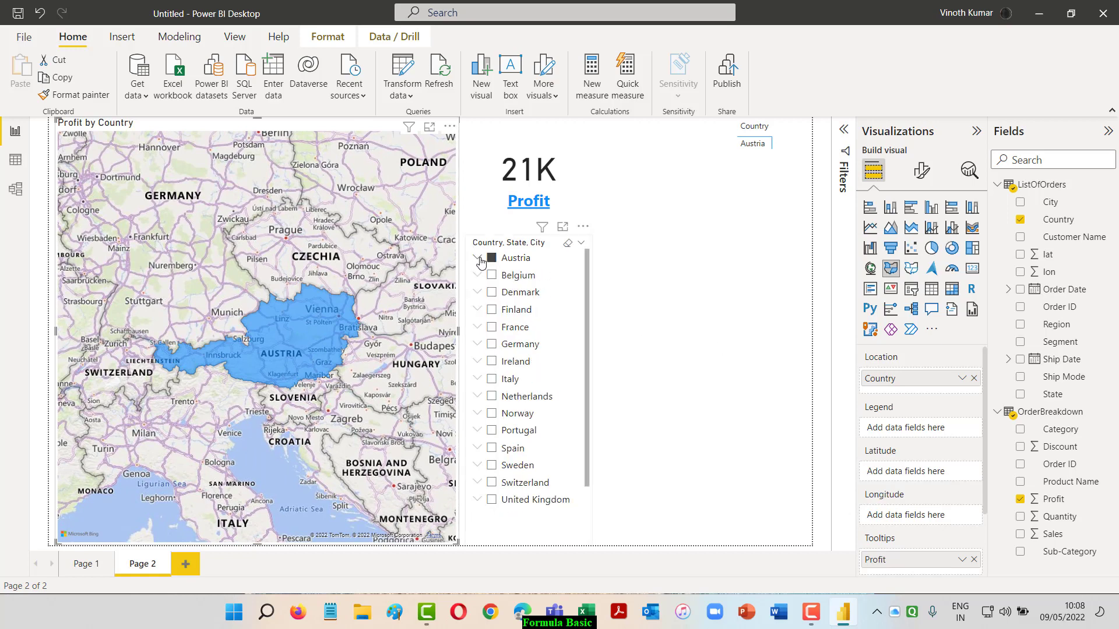
pyautogui.click(567, 243)
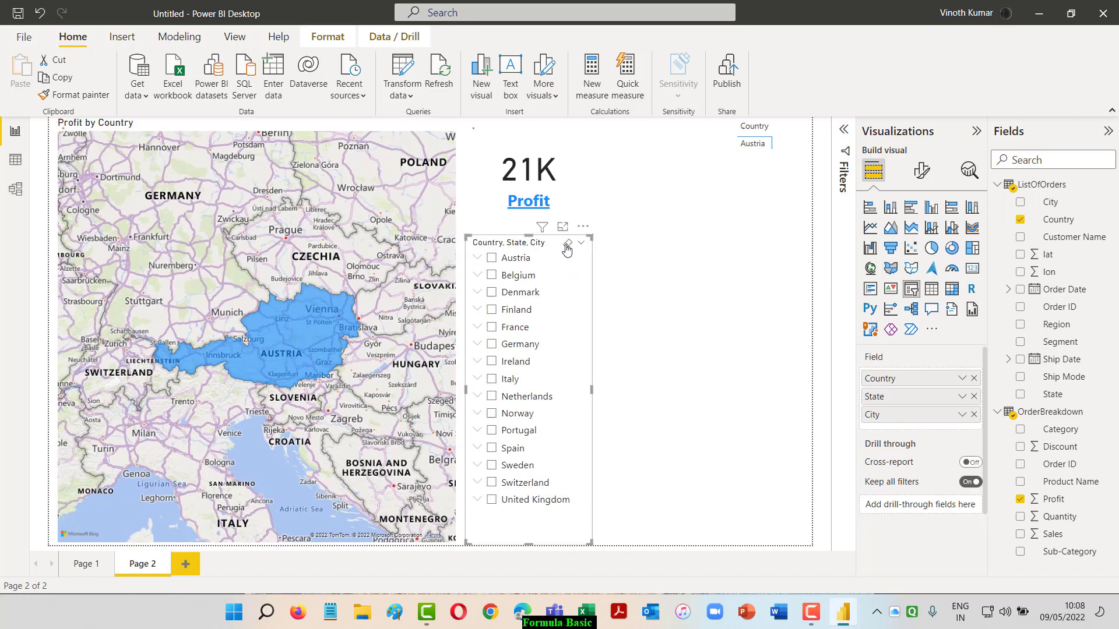
# Cross-filter the page by Austria in the country matrix and clear that selection again
pyautogui.click(753, 146)
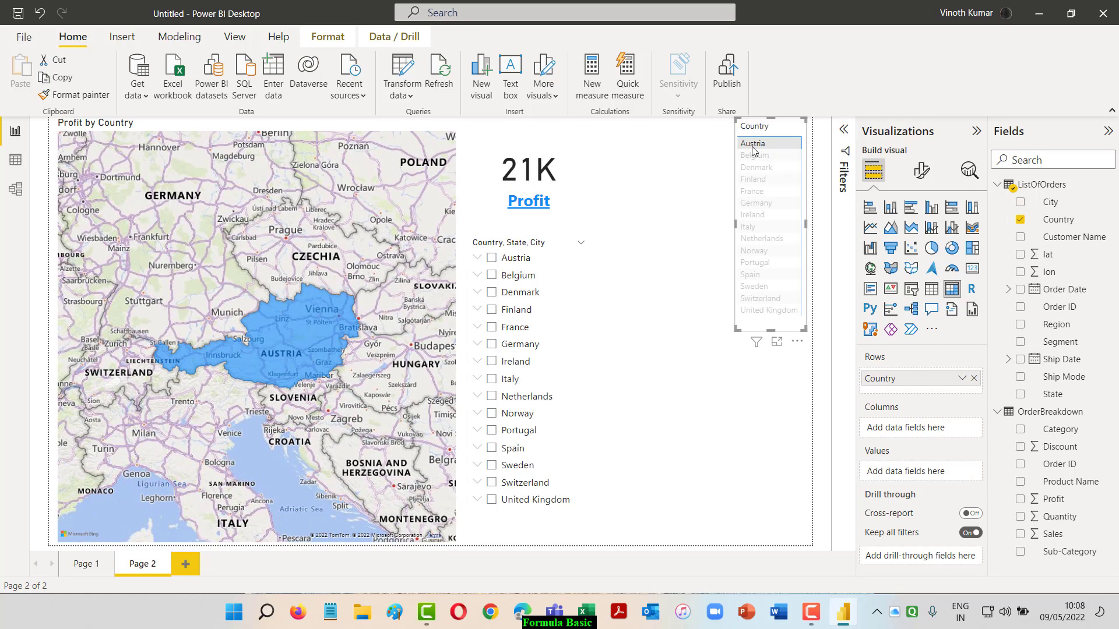
pyautogui.click(655, 205)
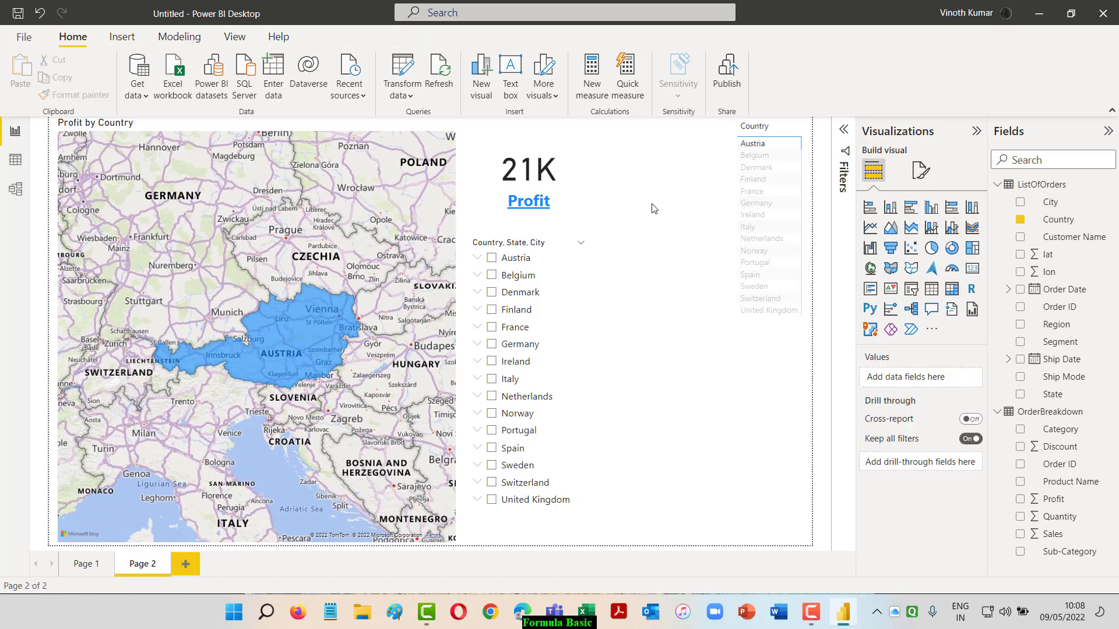
pyautogui.click(798, 129)
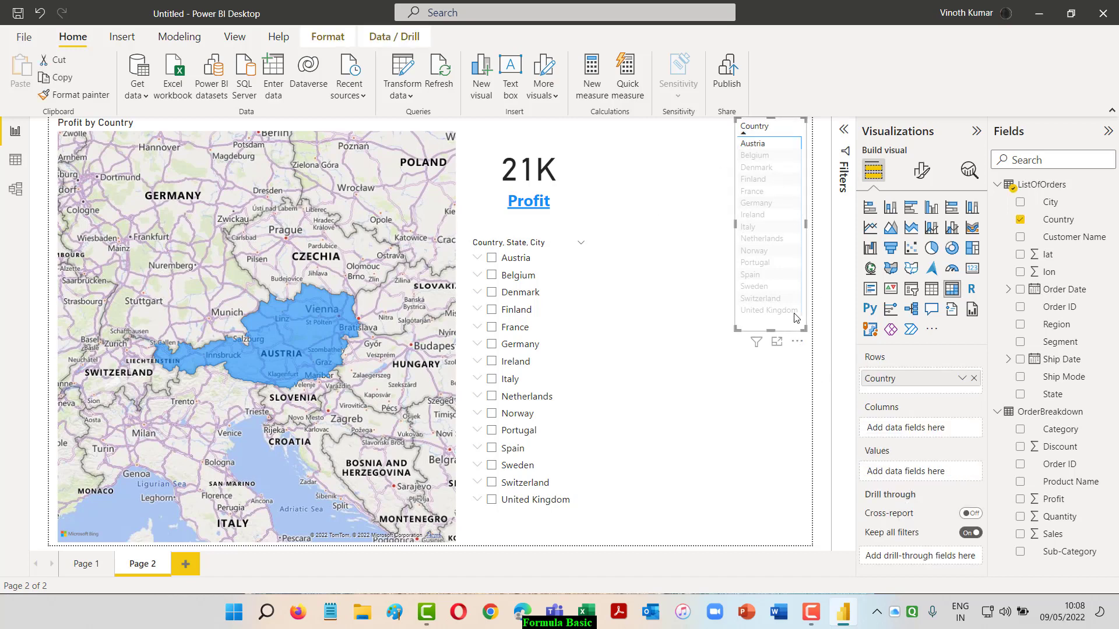
pyautogui.click(805, 292)
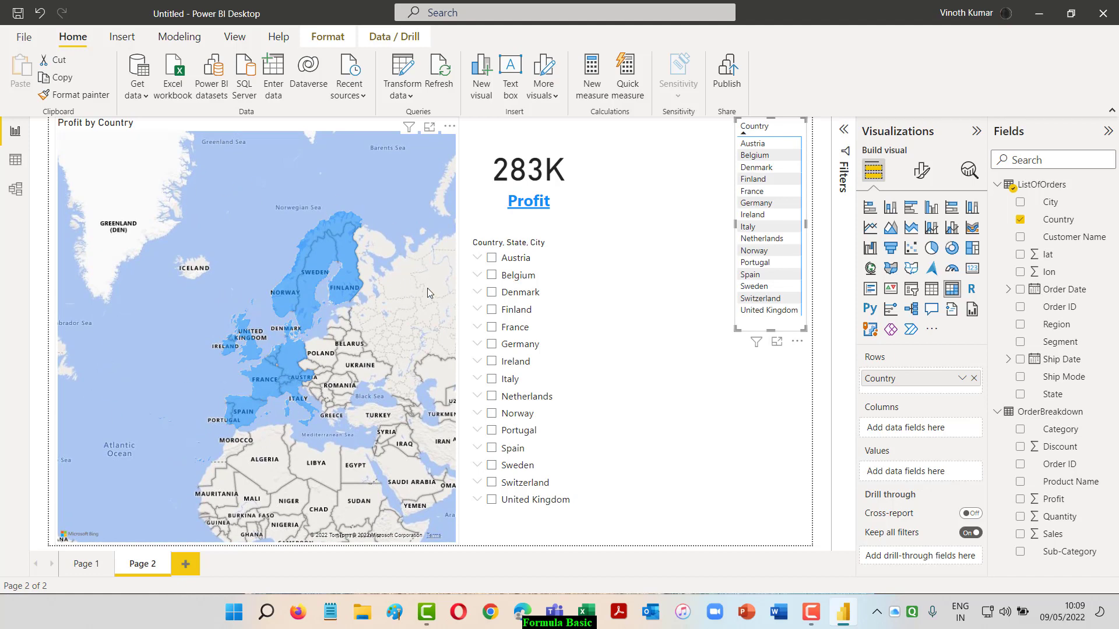
# Add Country as the filled map's legend, and check the colouring by filtering the page to Norway and clearing the filter
pyautogui.moveTo(1060, 221); pyautogui.dragTo(898, 293)
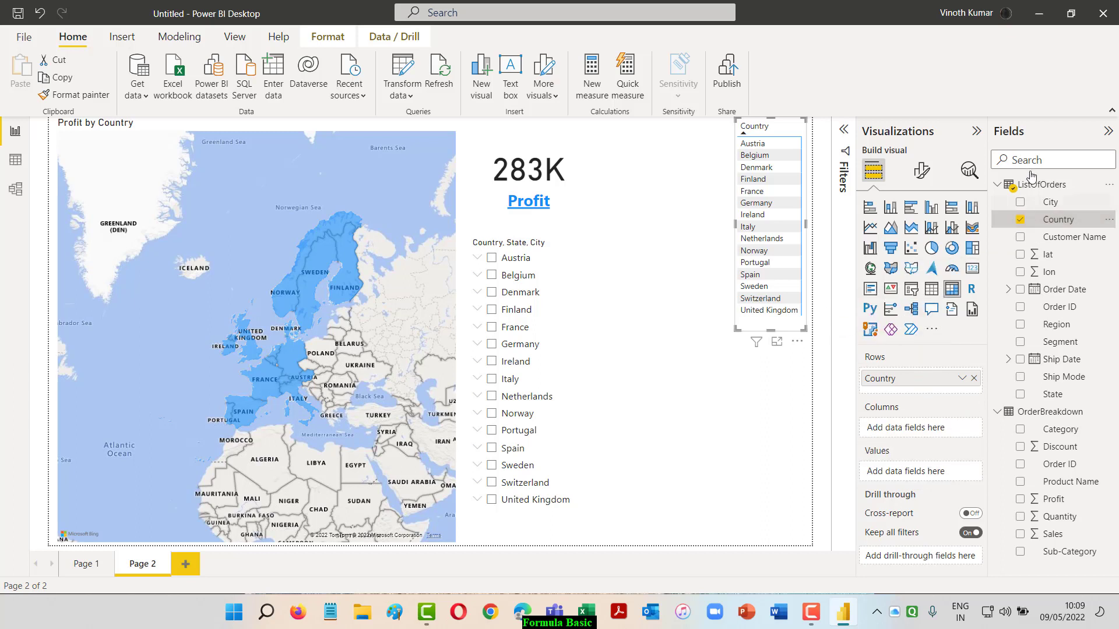
pyautogui.click(1030, 163)
pyautogui.click(411, 174)
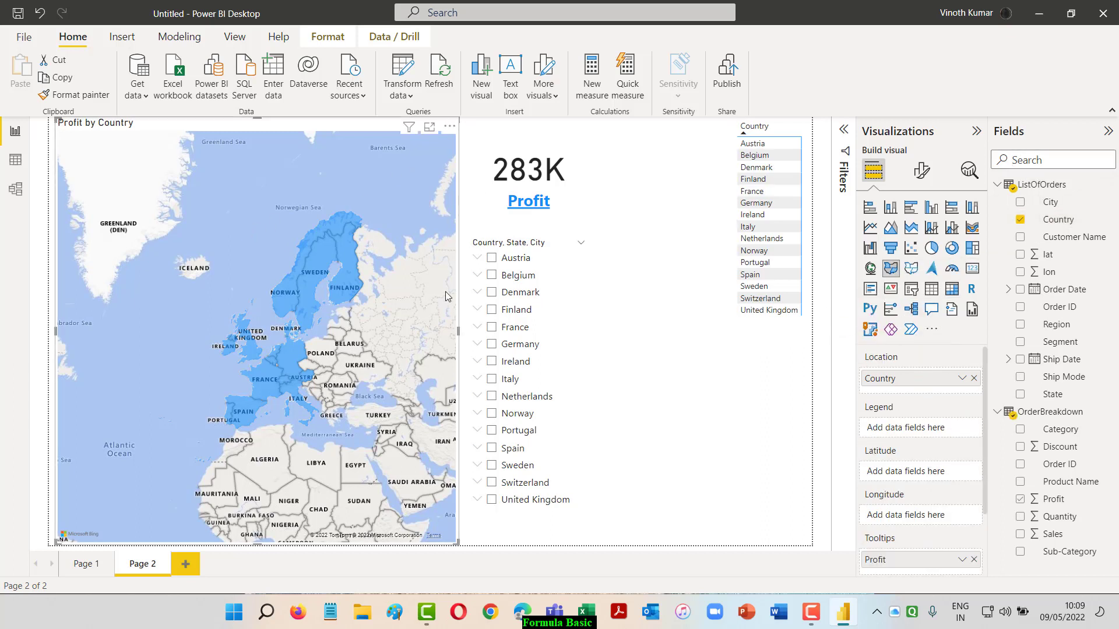
pyautogui.moveTo(1054, 222); pyautogui.dragTo(926, 431)
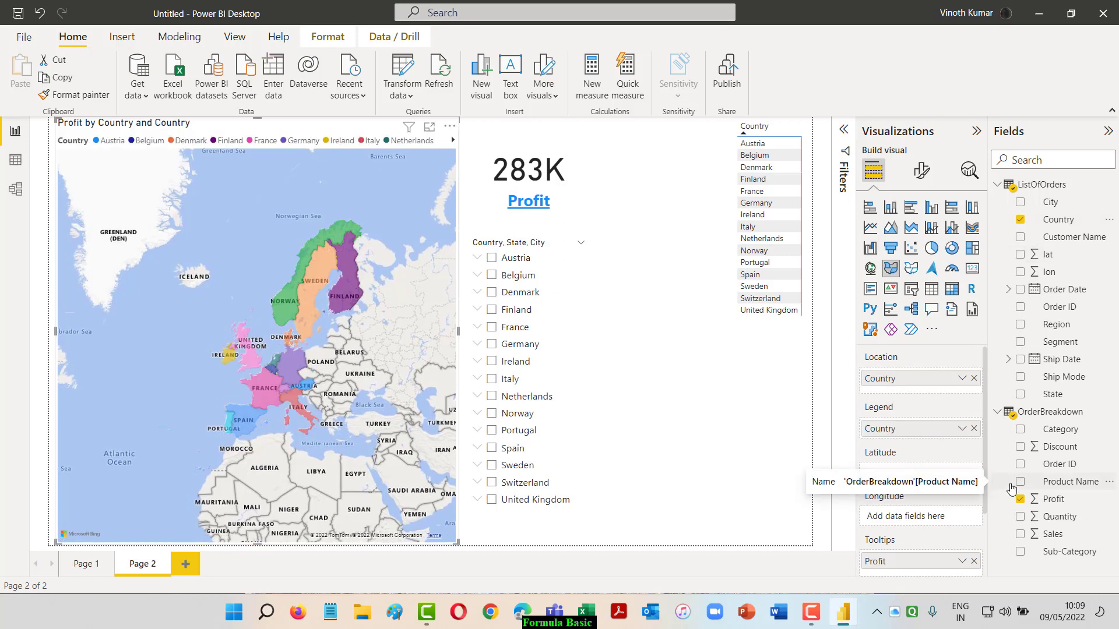
pyautogui.click(492, 414)
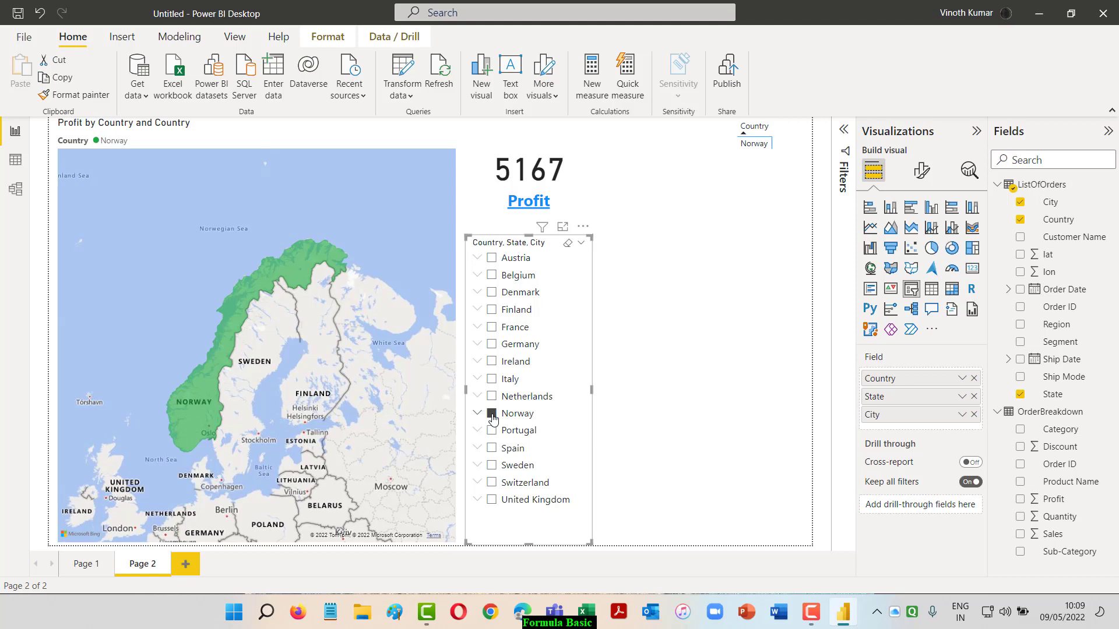
pyautogui.click(569, 249)
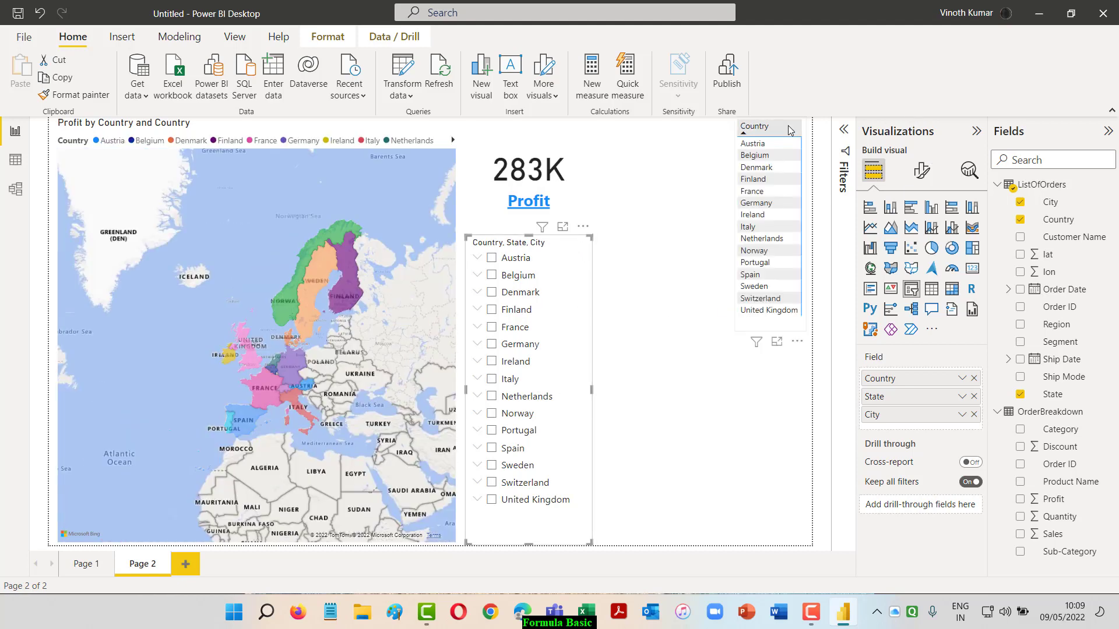
# Sort the country matrix in descending order and convert it into a Country slicer enlarged to show the full country names
pyautogui.click(790, 129)
pyautogui.click(790, 129)
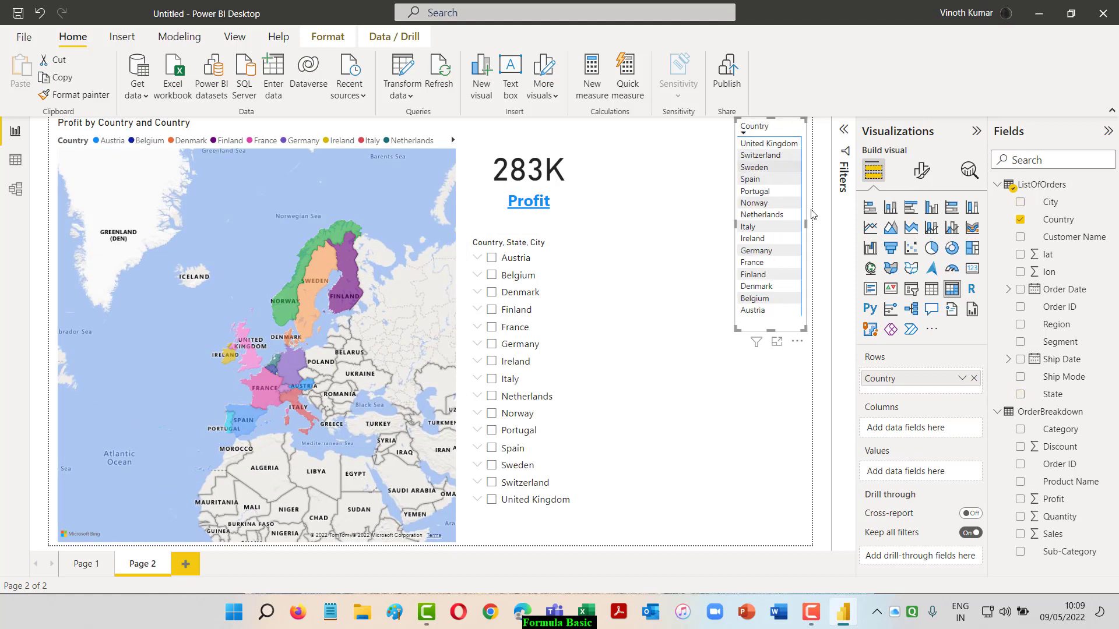
pyautogui.click(912, 290)
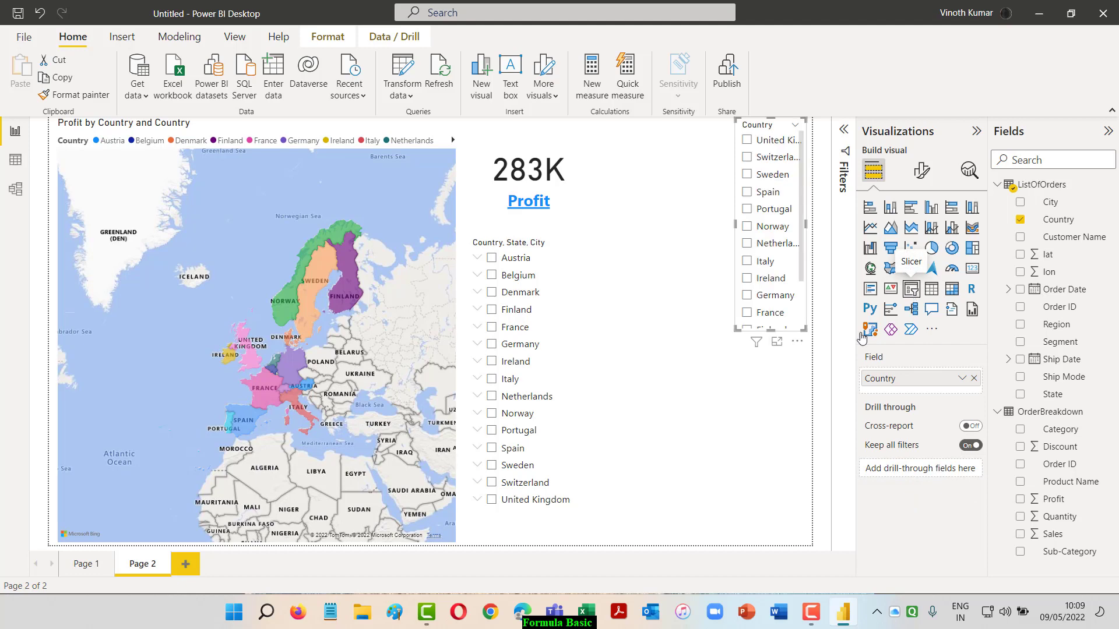
pyautogui.moveTo(736, 329); pyautogui.dragTo(675, 367)
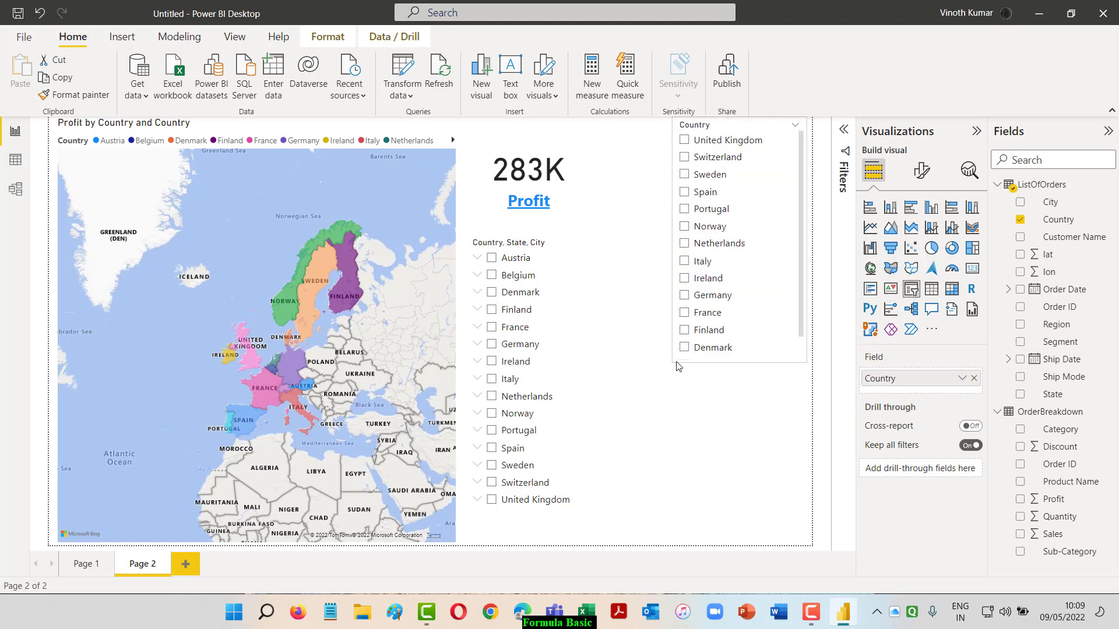
# Convert the Country, State, City slicer into a matrix and filter the page to United Kingdom with the Country slicer
pyautogui.click(583, 276)
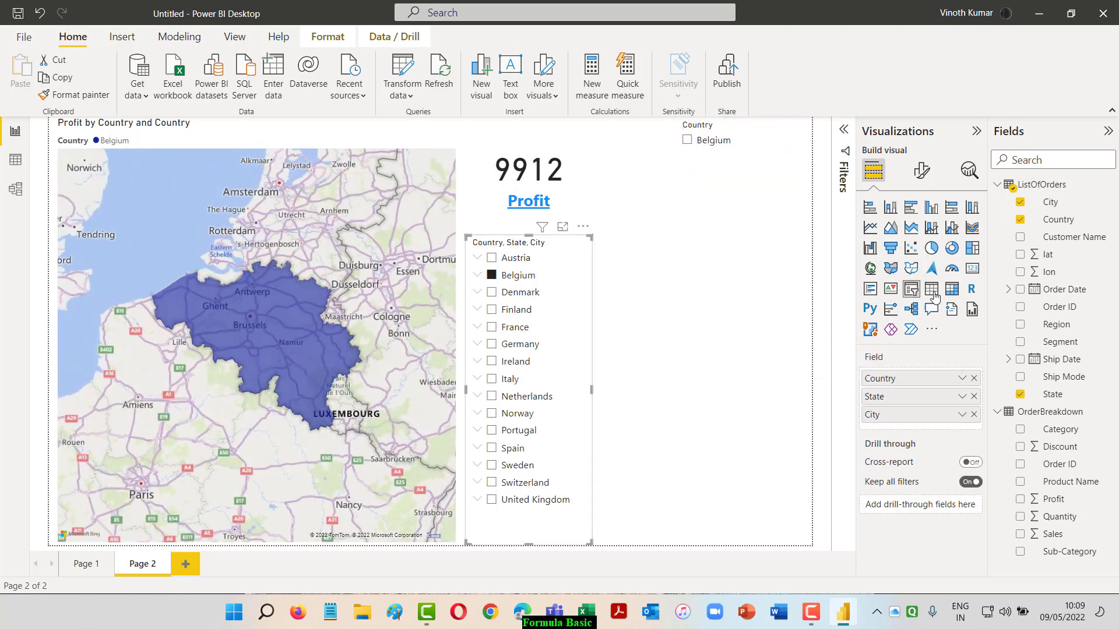
pyautogui.click(952, 290)
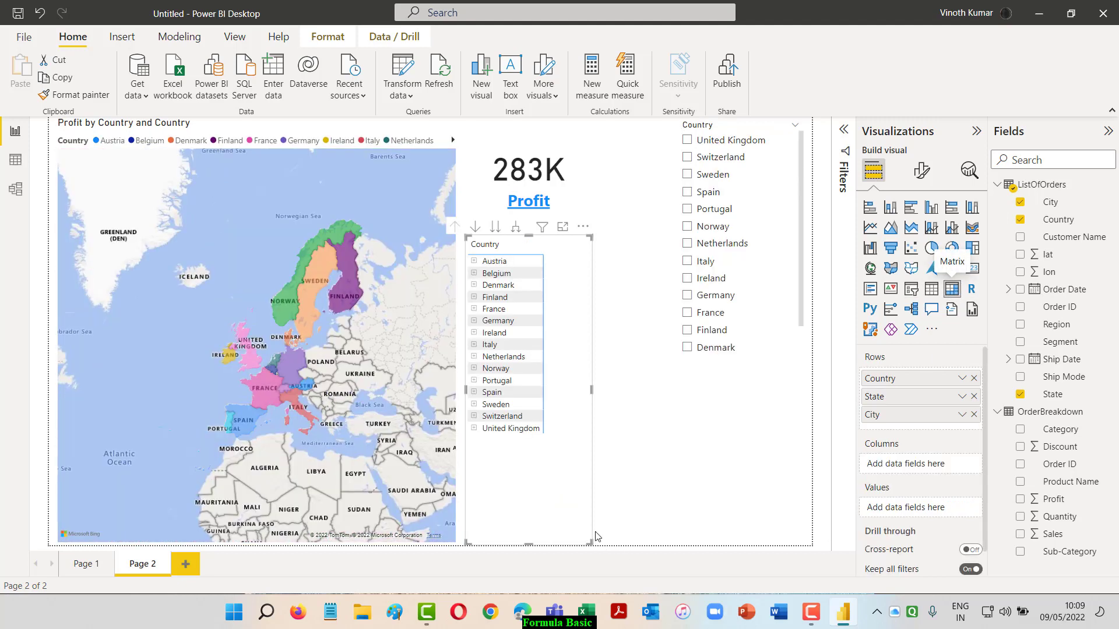
pyautogui.click(690, 141)
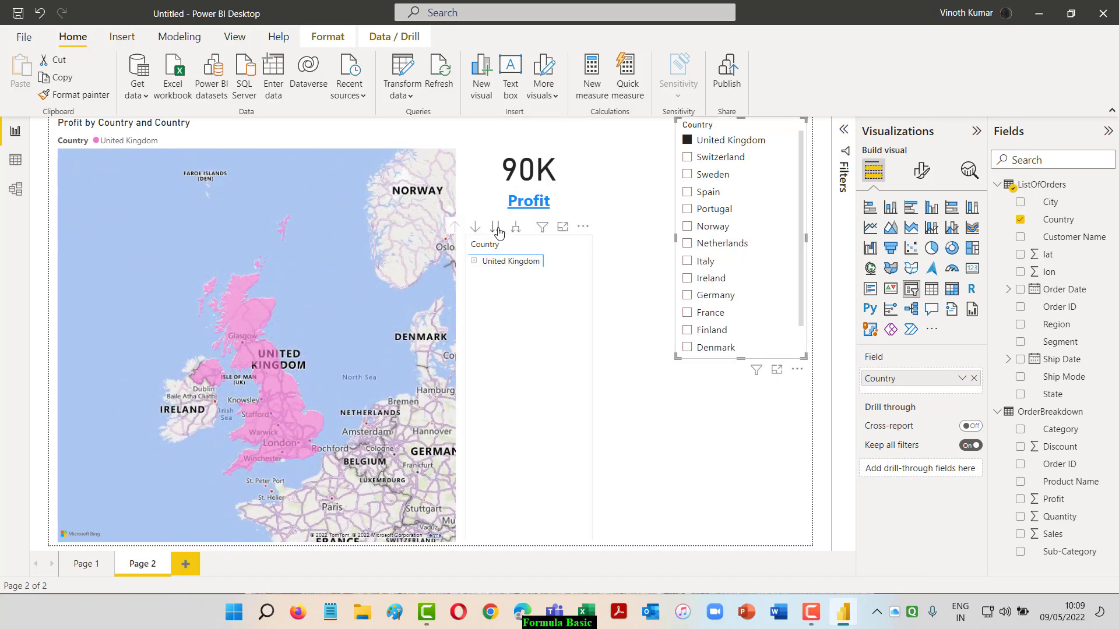
# Try the matrix at the State level alone, return to Country, and expand the hierarchy to show states under the country
pyautogui.click(496, 228)
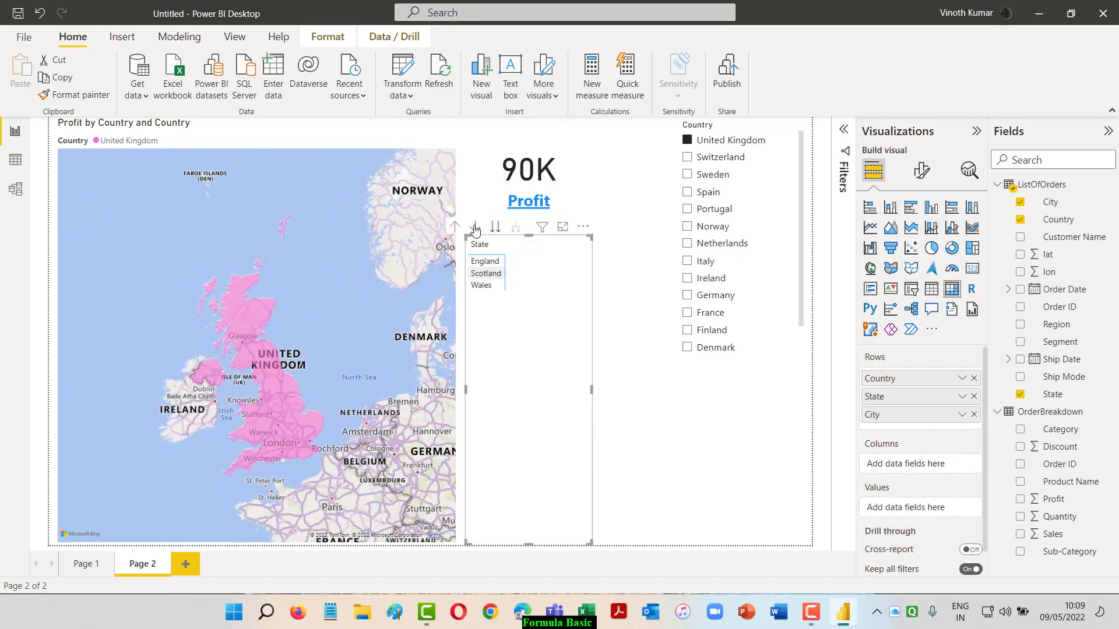
pyautogui.click(454, 226)
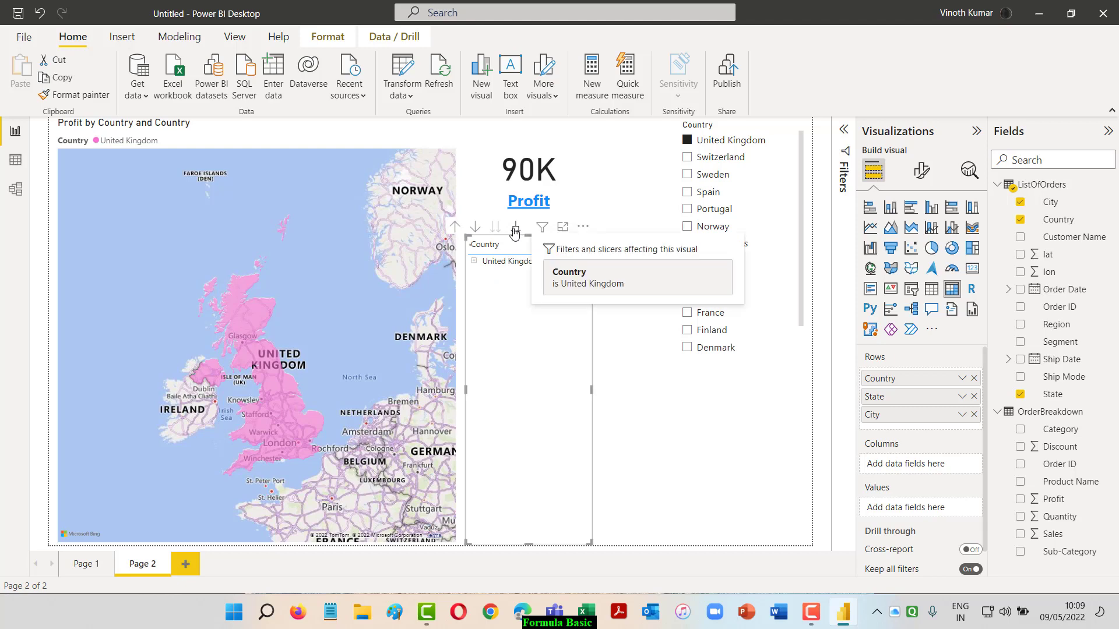
pyautogui.click(515, 230)
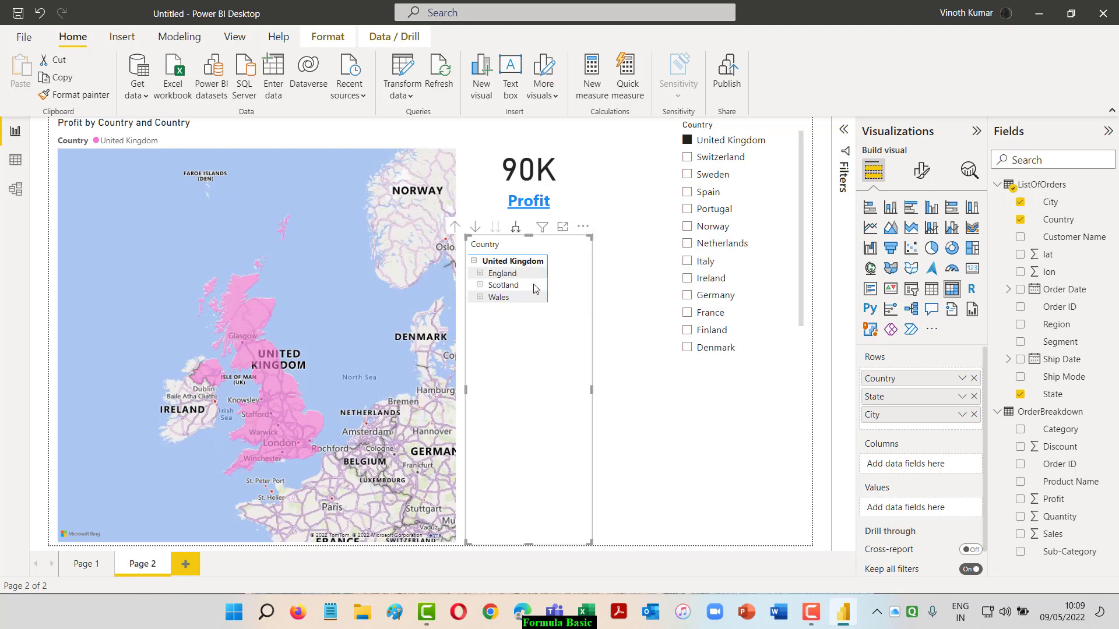
# Expand the matrix to the city level, browse the United Kingdom's cities, and go back up to the state level
pyautogui.click(517, 230)
pyautogui.scroll(-15, 558, 341)
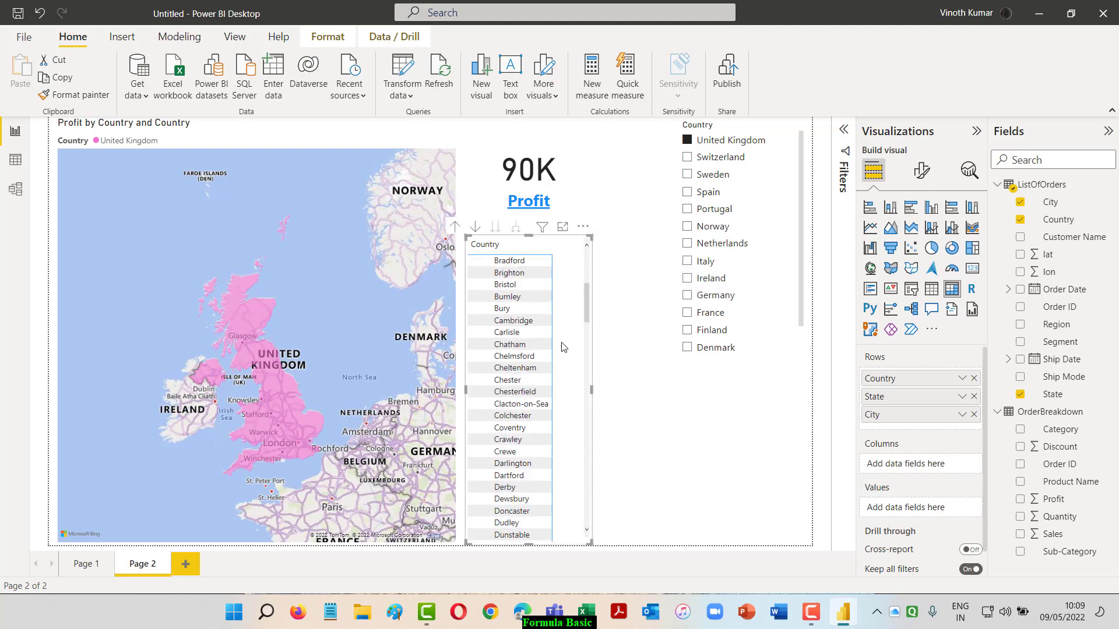
pyautogui.scroll(15, 576, 357)
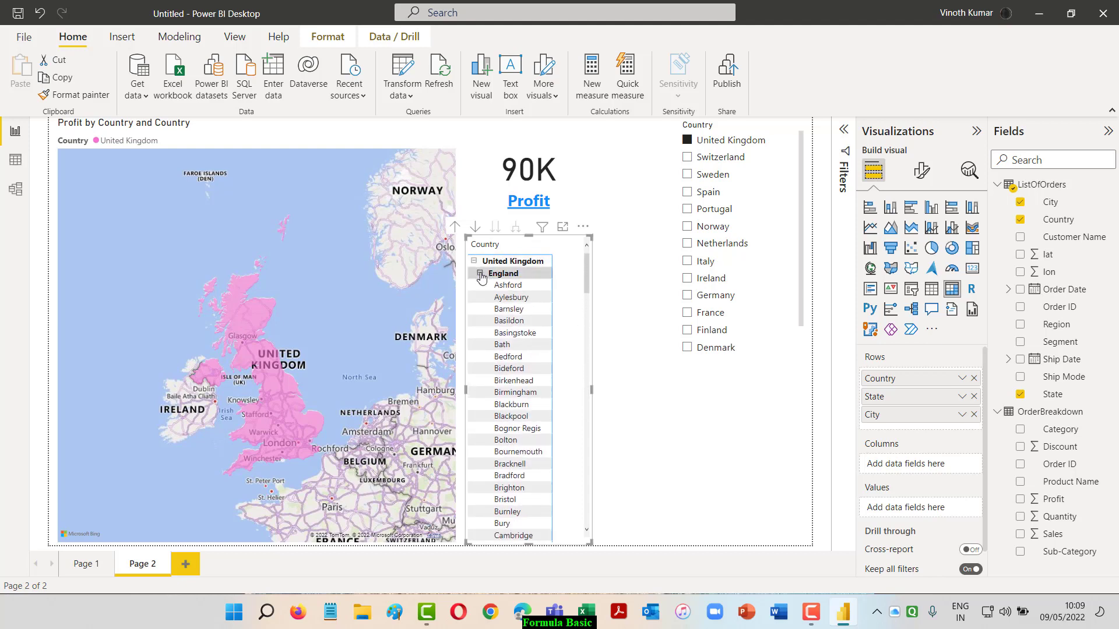
pyautogui.click(481, 274)
pyautogui.click(454, 226)
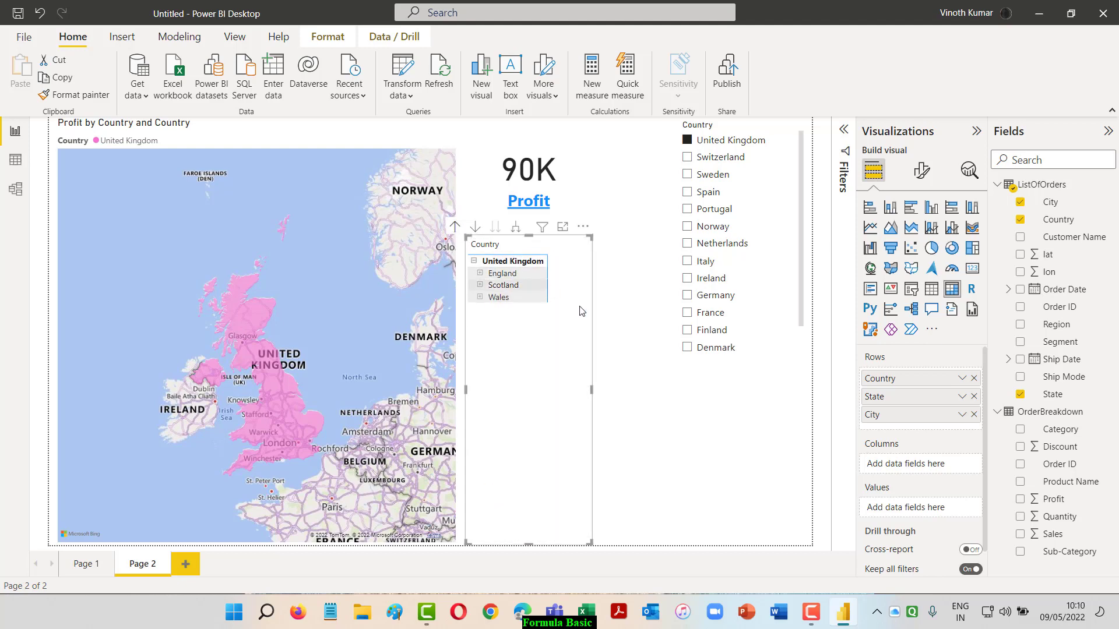
# Shorten and shift the matrix beneath the Profit card, and adjust its height to fit all of Switzerland's states with that filter applied
pyautogui.moveTo(528, 545); pyautogui.dragTo(552, 343)
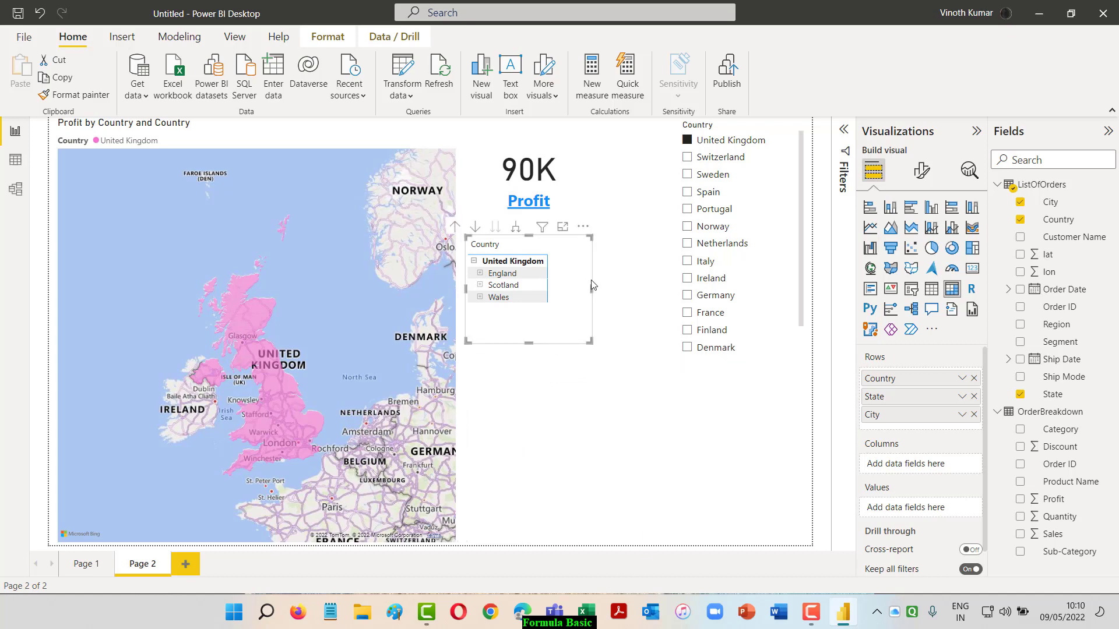
pyautogui.moveTo(557, 239); pyautogui.dragTo(587, 239)
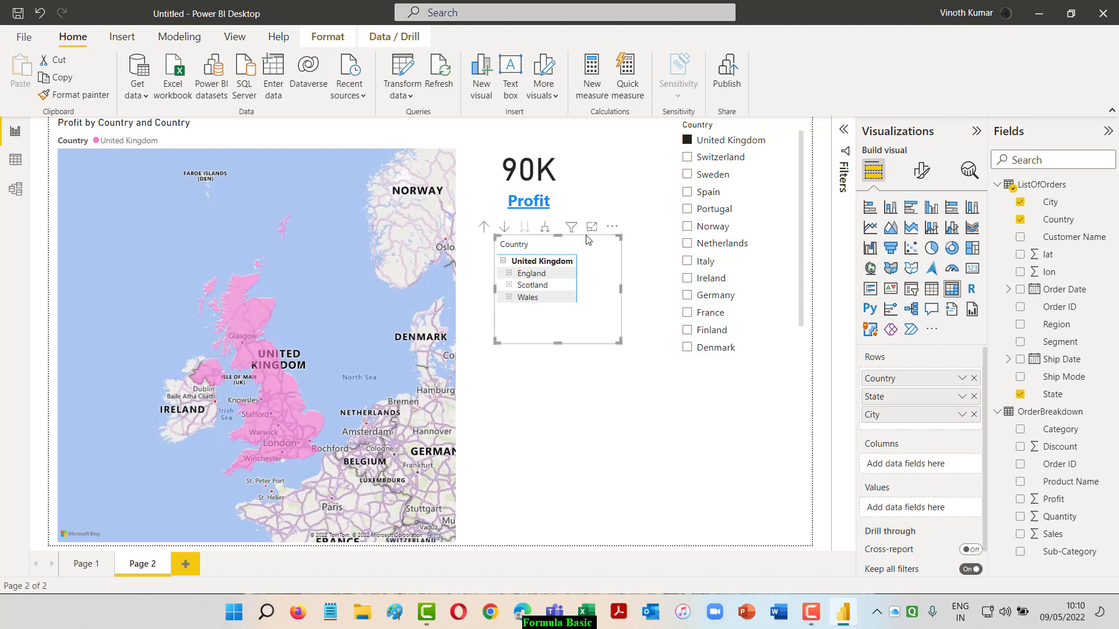
pyautogui.click(689, 158)
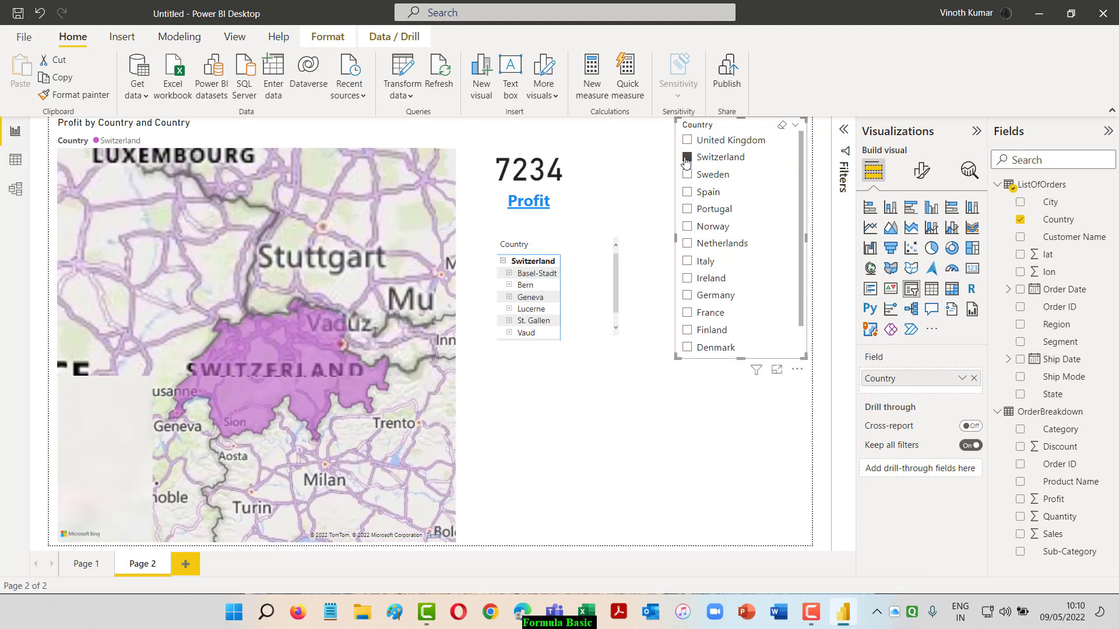
pyautogui.moveTo(562, 344); pyautogui.dragTo(560, 377)
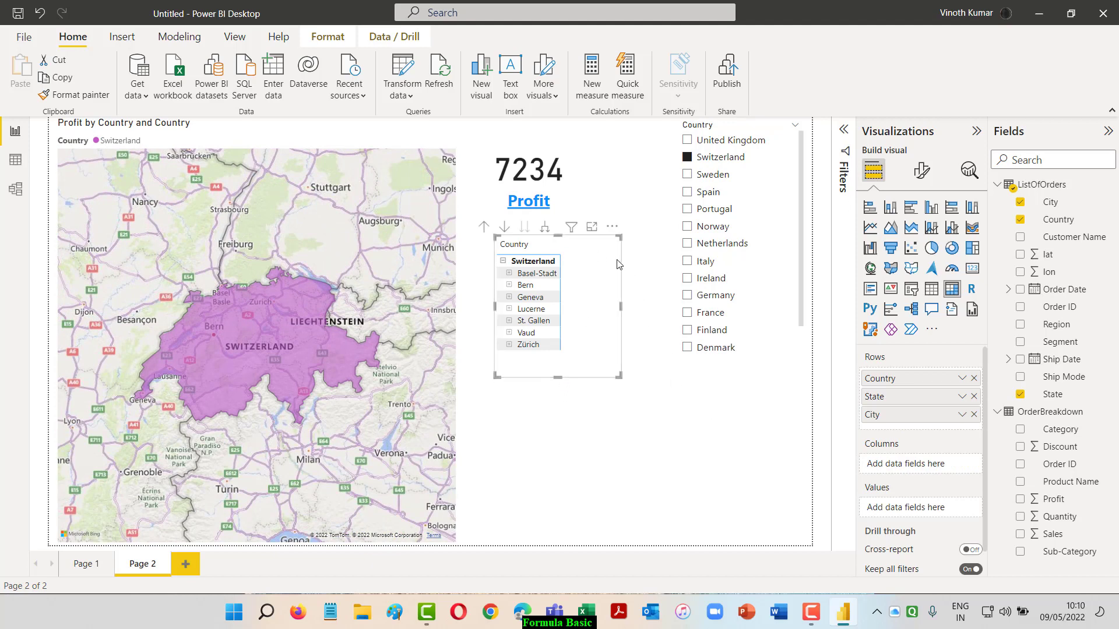
# Move the matrix directly below the Country slicer and stretch it to the report page's lower and outer edges
pyautogui.moveTo(620, 261); pyautogui.dragTo(802, 383)
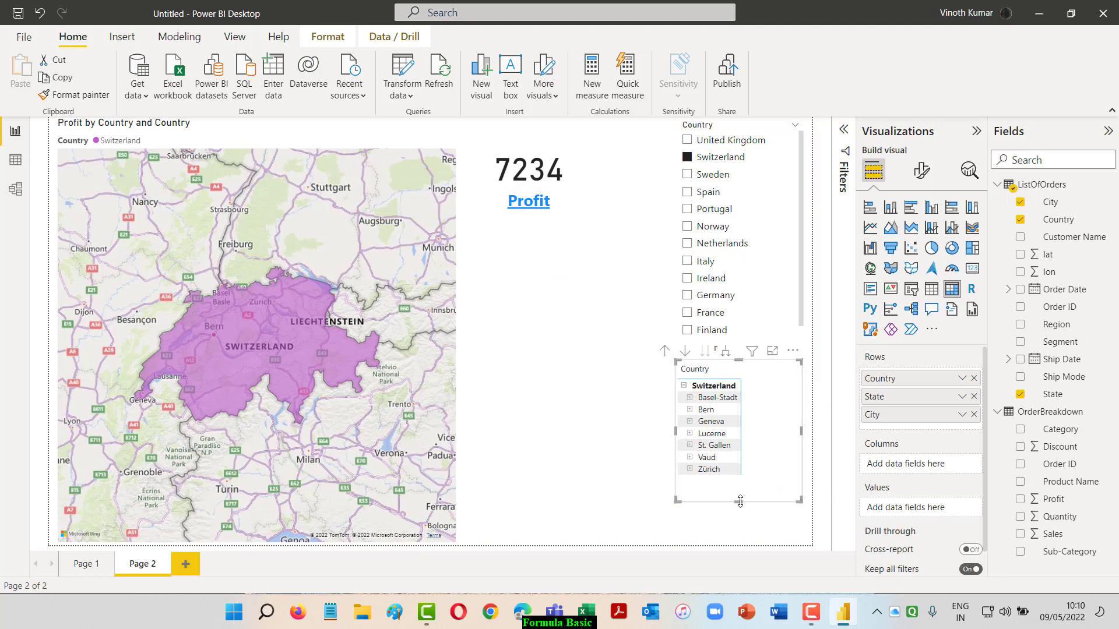
pyautogui.moveTo(740, 502); pyautogui.dragTo(746, 552)
pyautogui.moveTo(803, 454); pyautogui.dragTo(812, 452)
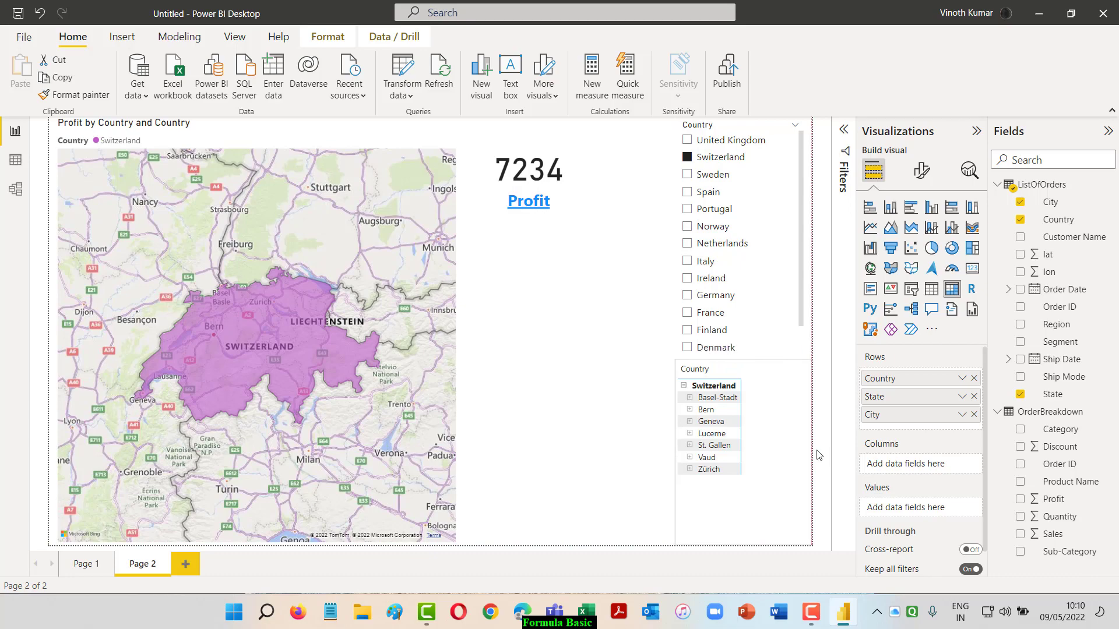
# Filter the page in turn by Sweden, Portugal, Norway, Italy, Ireland, Germany, France, Finland and Denmark to examine each country's map, profit and states
pyautogui.click(689, 175)
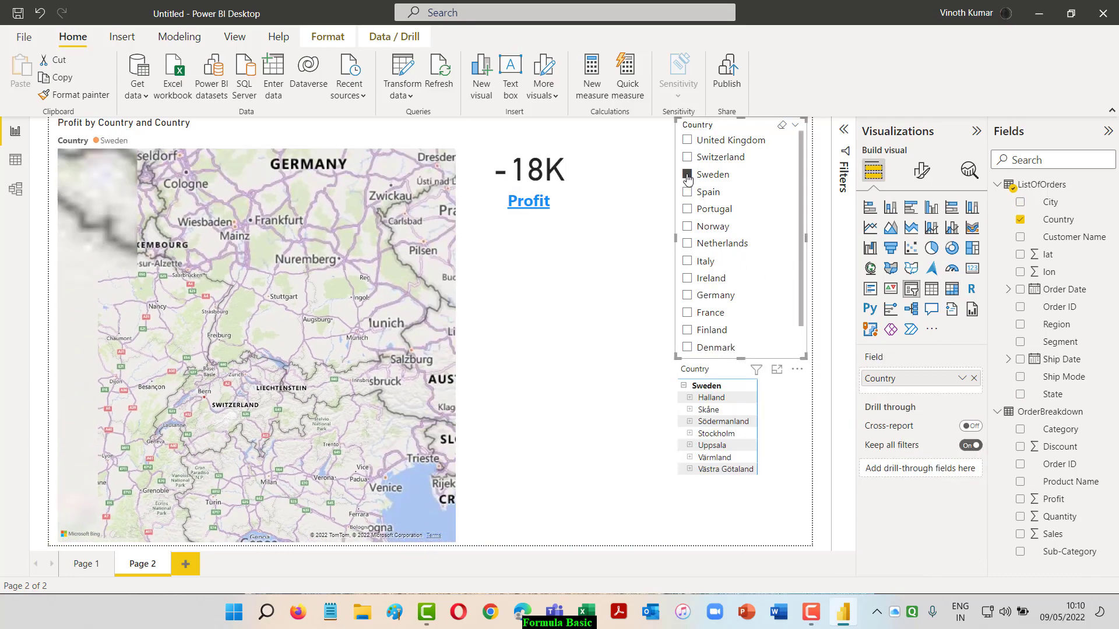
pyautogui.click(687, 210)
pyautogui.click(686, 229)
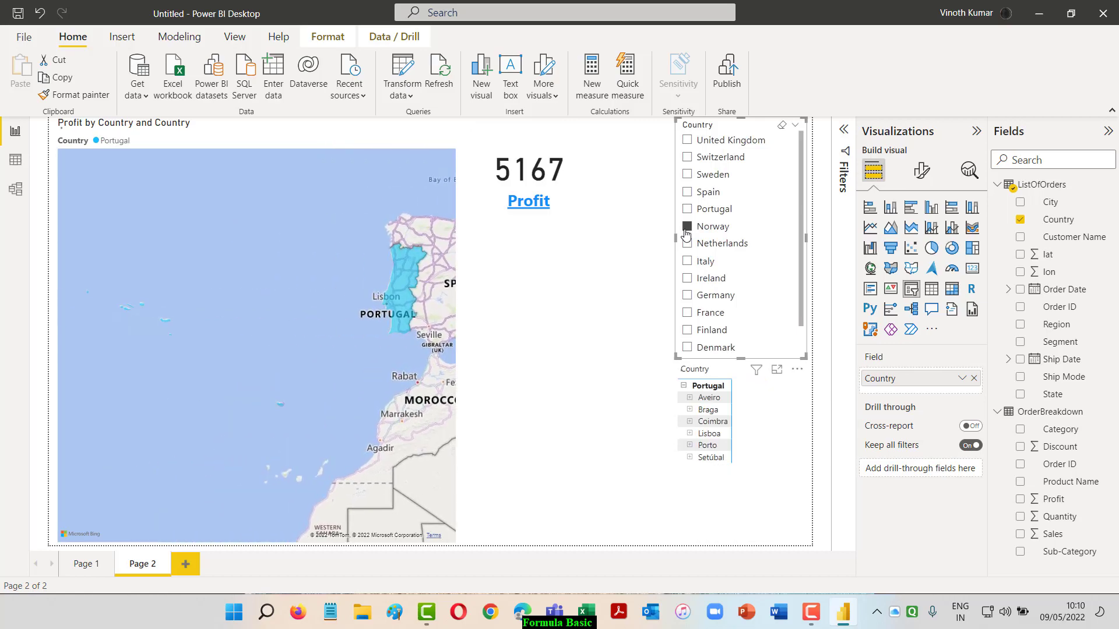
pyautogui.click(689, 262)
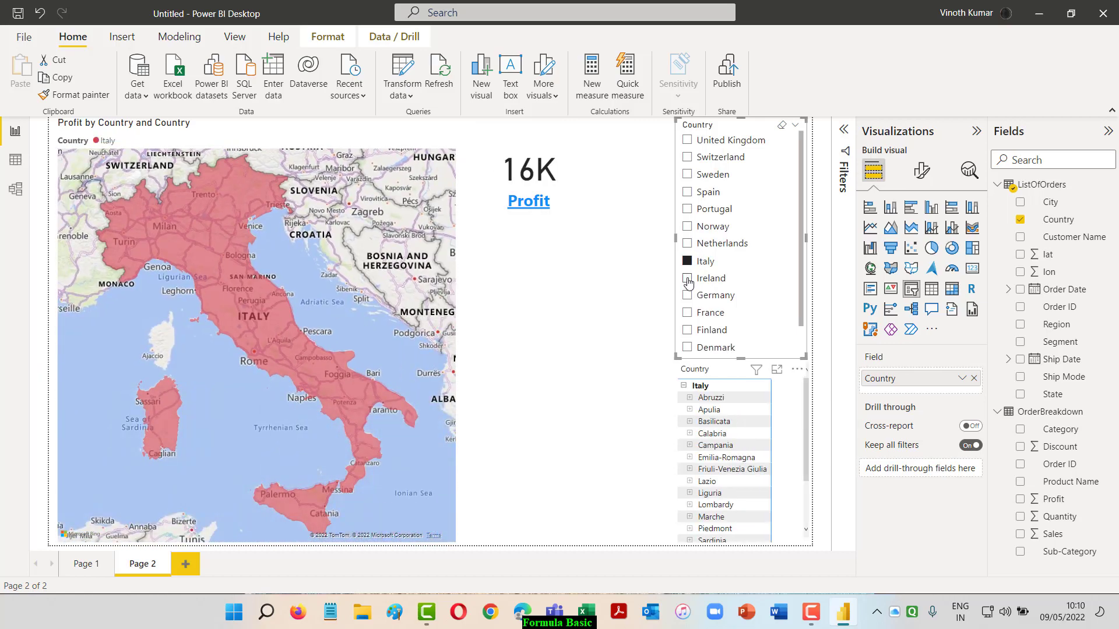
pyautogui.click(688, 279)
pyautogui.click(688, 295)
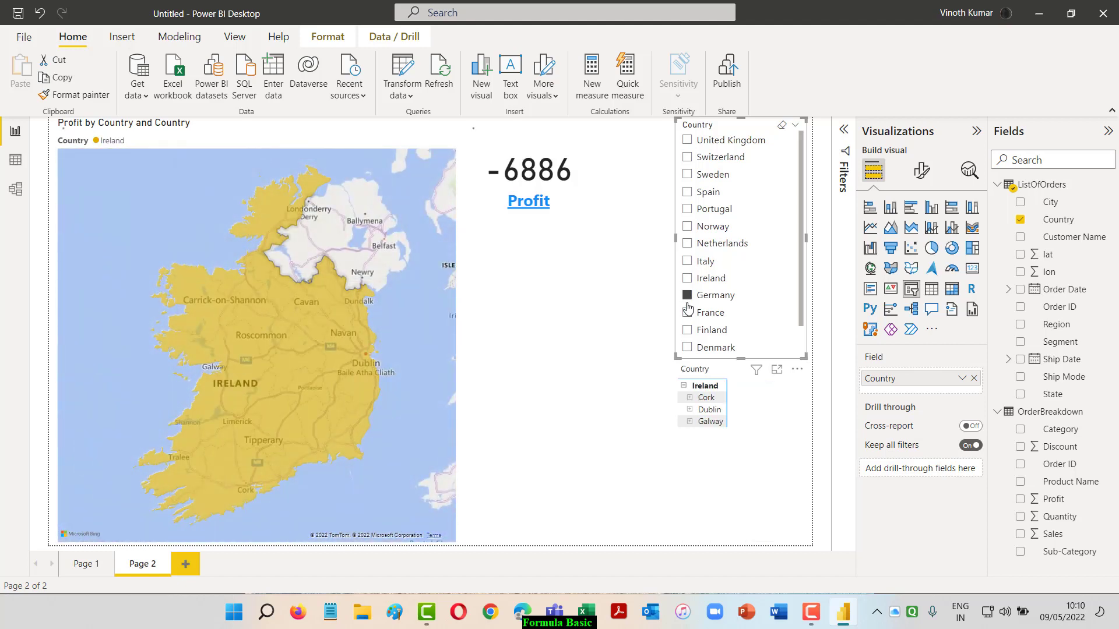
pyautogui.click(689, 313)
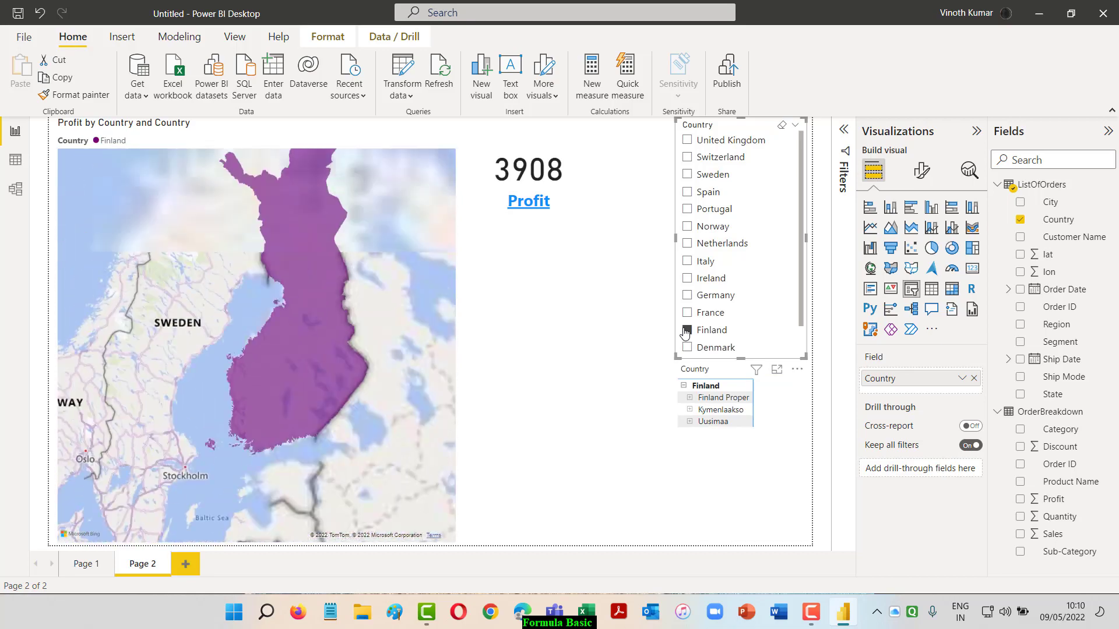
pyautogui.click(687, 348)
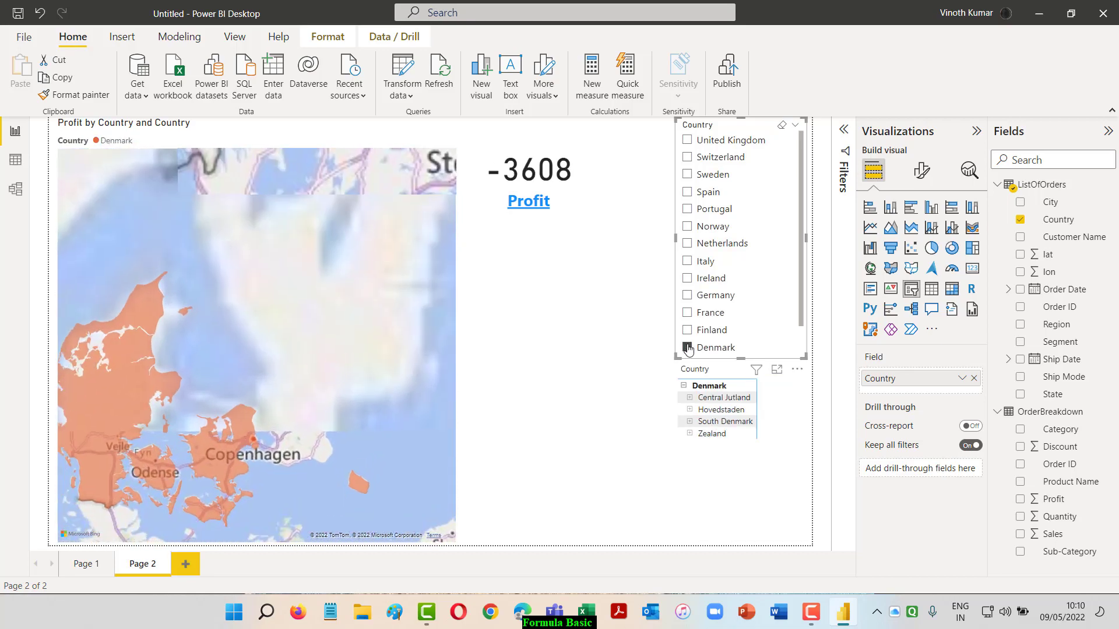
# Move the Profit card near the report page's lower edge and place the matrix above it beside the map, widened and lengthened
pyautogui.click(571, 214)
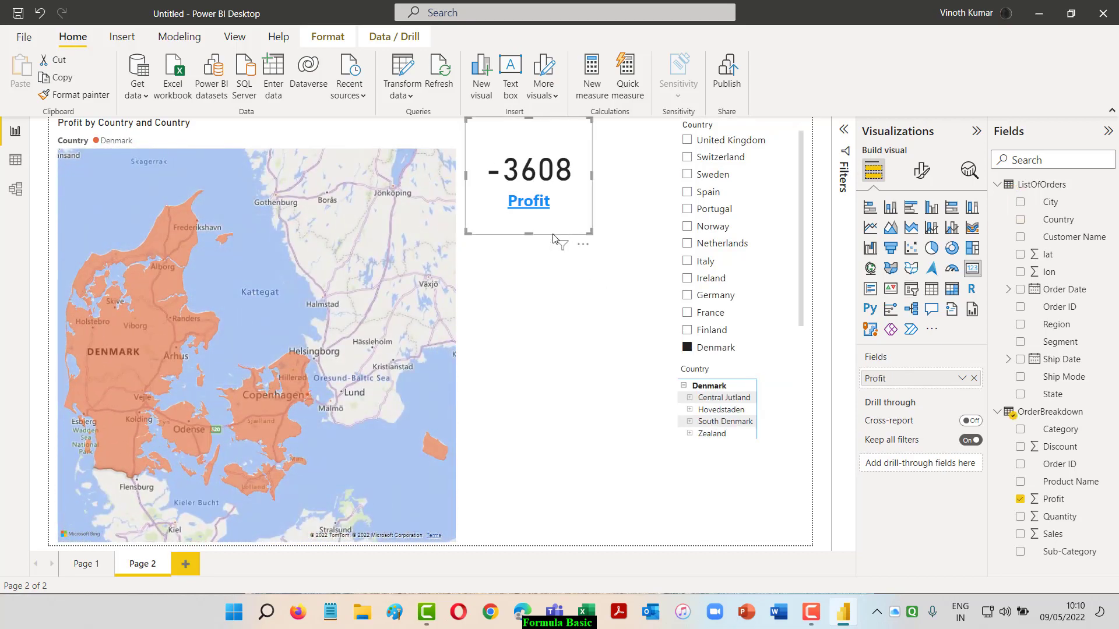
pyautogui.moveTo(553, 252); pyautogui.dragTo(614, 535)
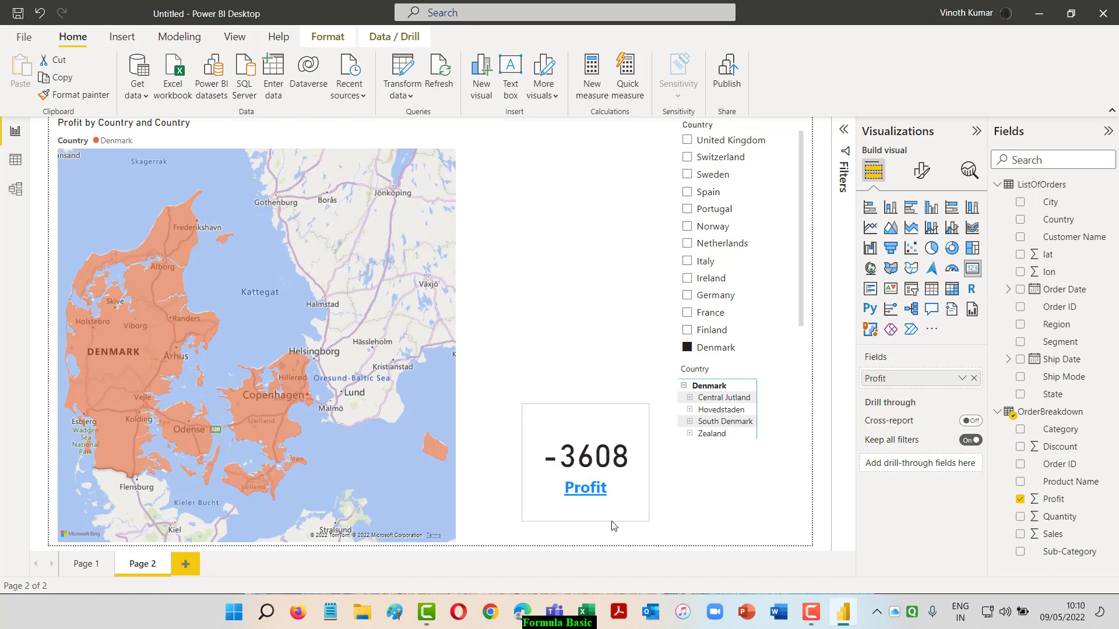
pyautogui.click(788, 440)
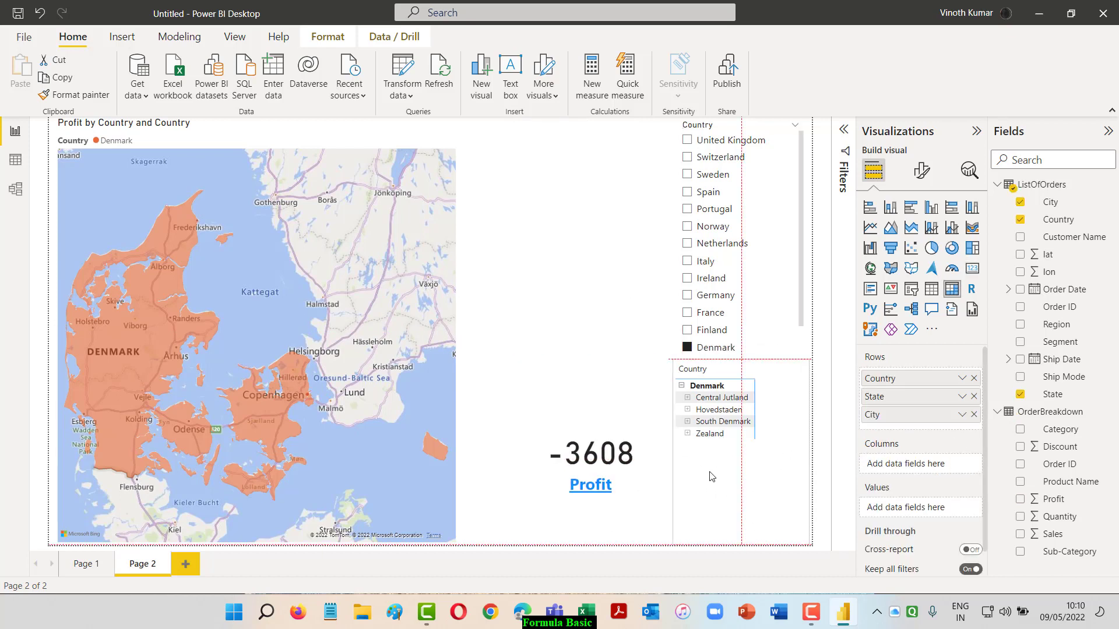
pyautogui.moveTo(765, 509); pyautogui.dragTo(552, 272)
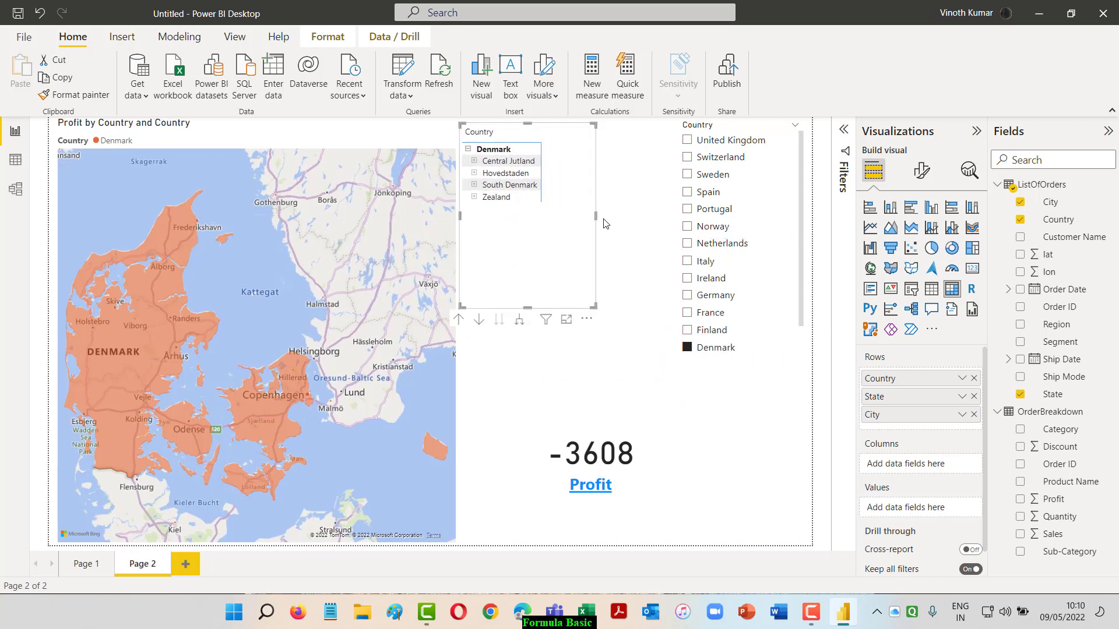
pyautogui.moveTo(595, 216); pyautogui.dragTo(626, 217)
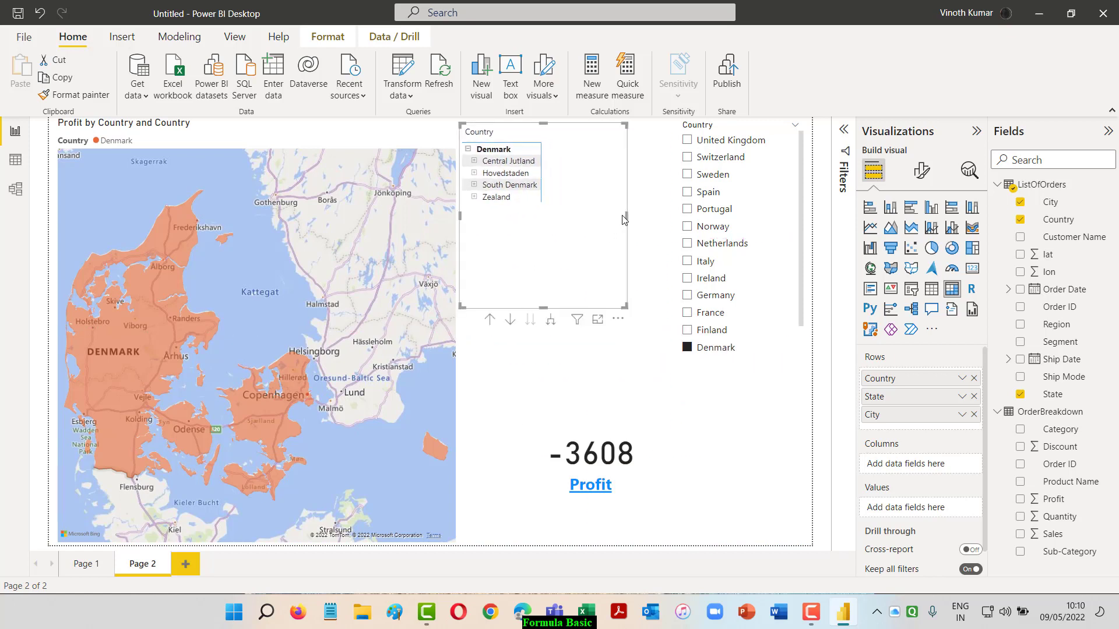
pyautogui.moveTo(543, 307); pyautogui.dragTo(545, 399)
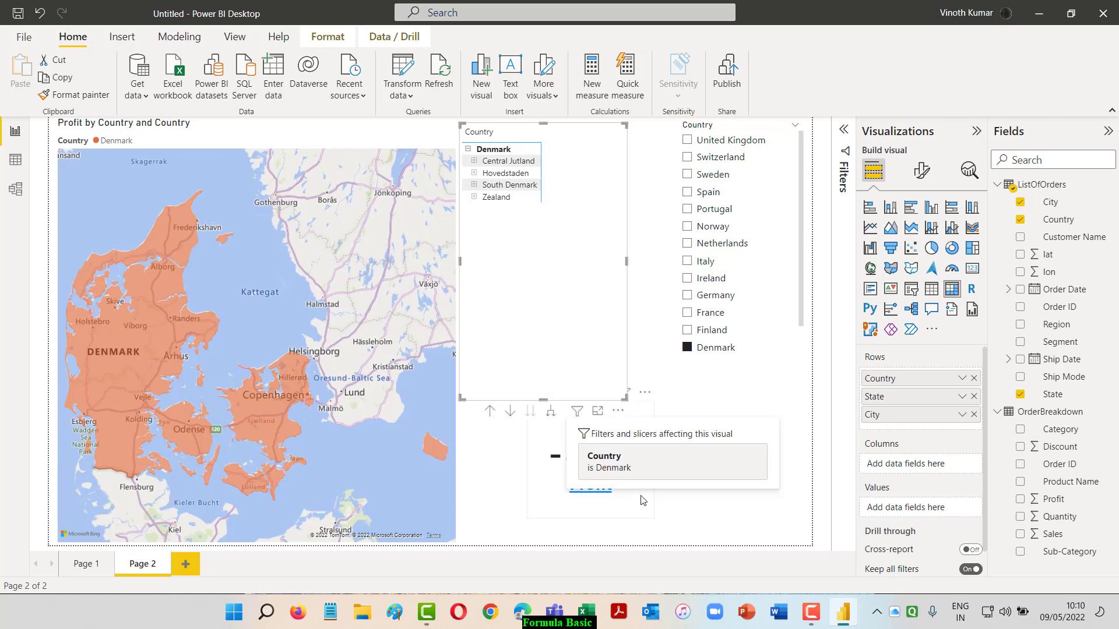
# Move the Profit card beneath the Country slicer near the report page's lower outer corner and widen it slightly
pyautogui.click(617, 505)
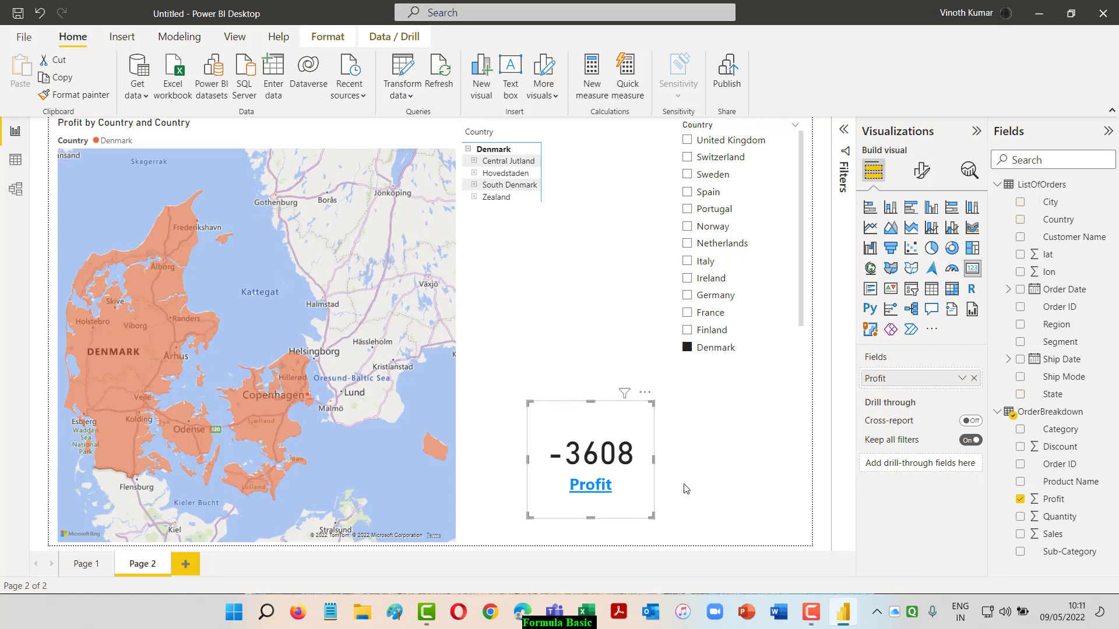
pyautogui.moveTo(656, 491); pyautogui.dragTo(806, 544)
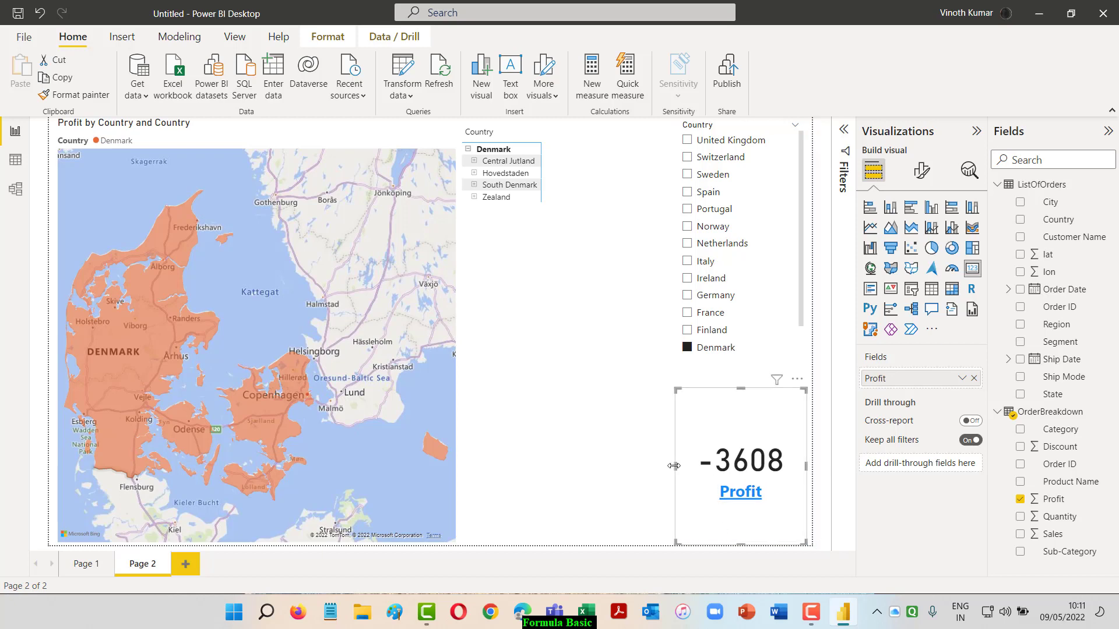
pyautogui.moveTo(674, 466); pyautogui.dragTo(667, 466)
# Filter the page in turn by Finland, France, Germany, Ireland, Italy, Netherlands, Norway and Portugal to examine each country's map, profit and states
pyautogui.click(688, 330)
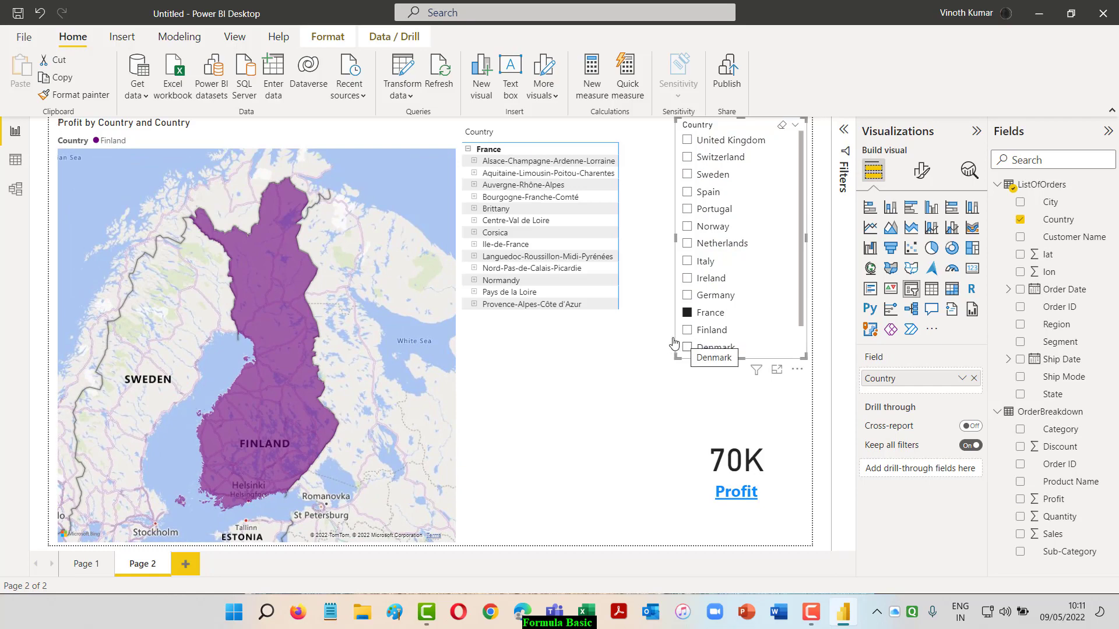
pyautogui.click(688, 296)
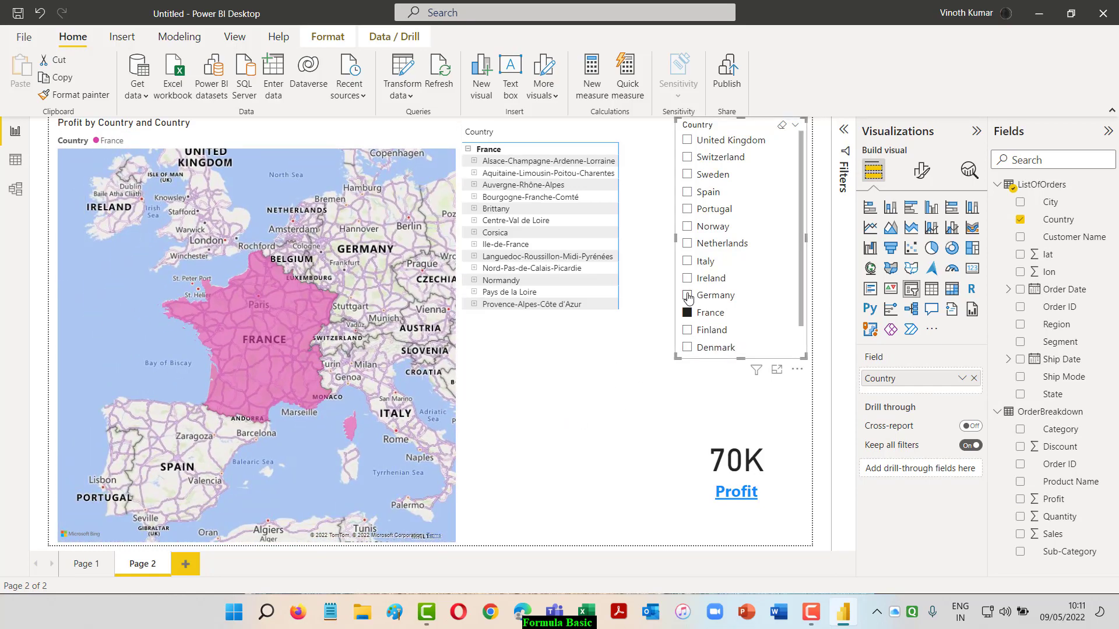
pyautogui.click(688, 279)
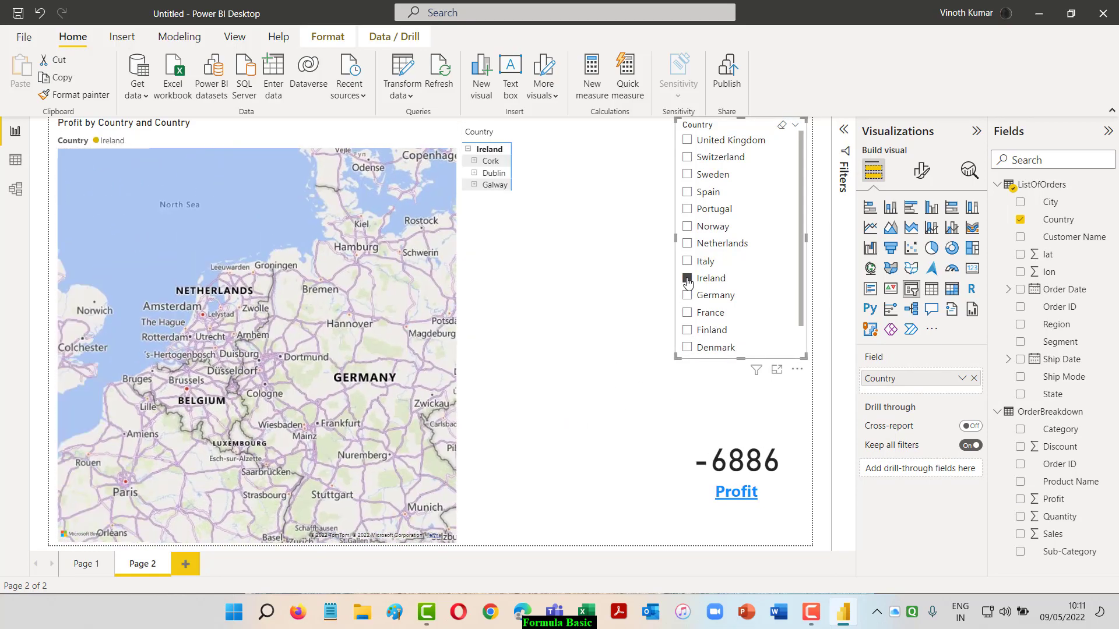
pyautogui.click(688, 261)
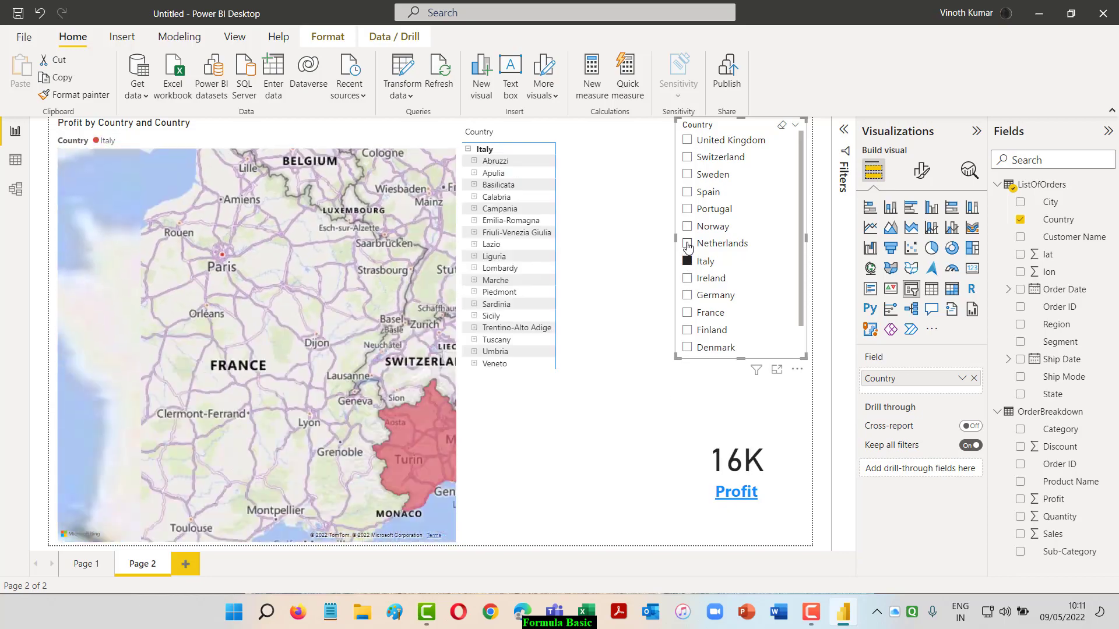
pyautogui.click(688, 244)
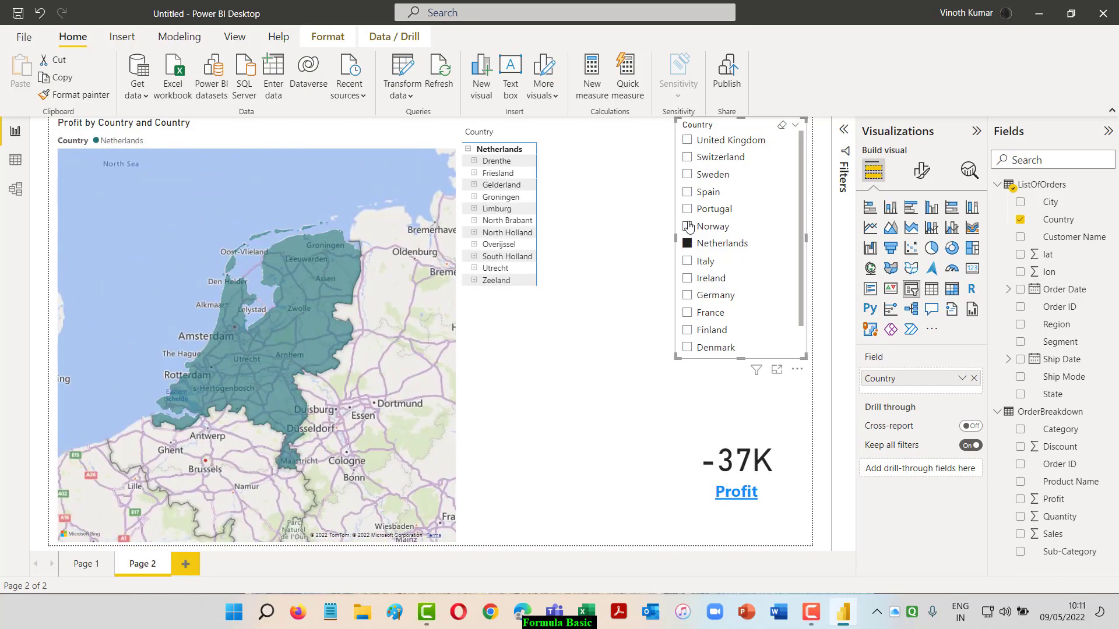
pyautogui.click(688, 226)
pyautogui.click(688, 210)
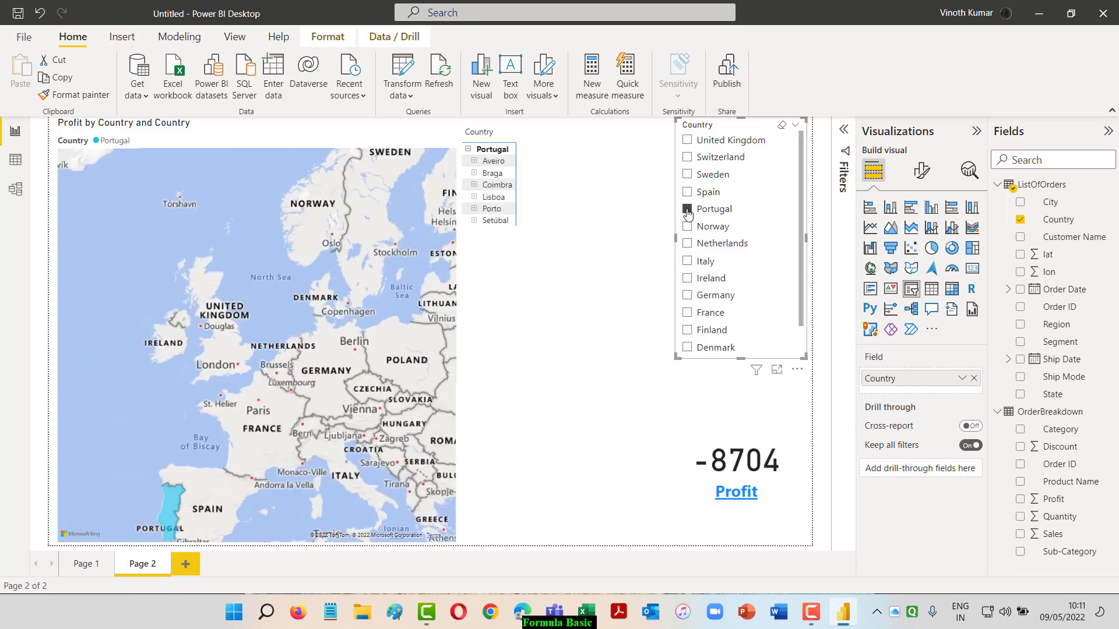
# Remove the Country and City fields from the matrix rows so that it lists only State, keeping Country in the slicer
pyautogui.click(1020, 221)
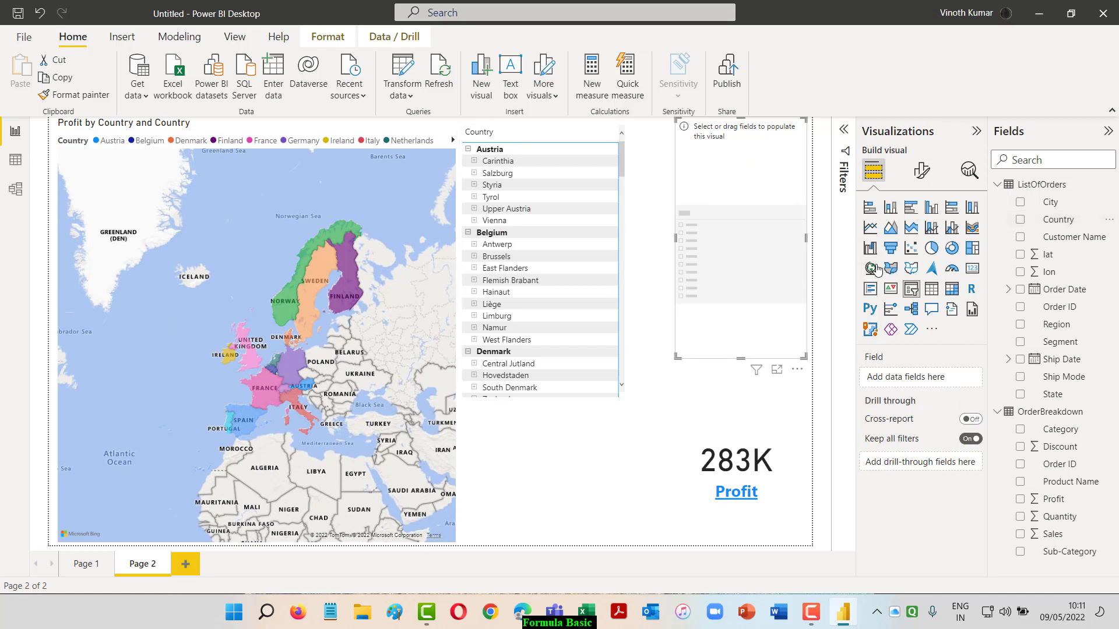
pyautogui.hotkey('ctrl', 'z')
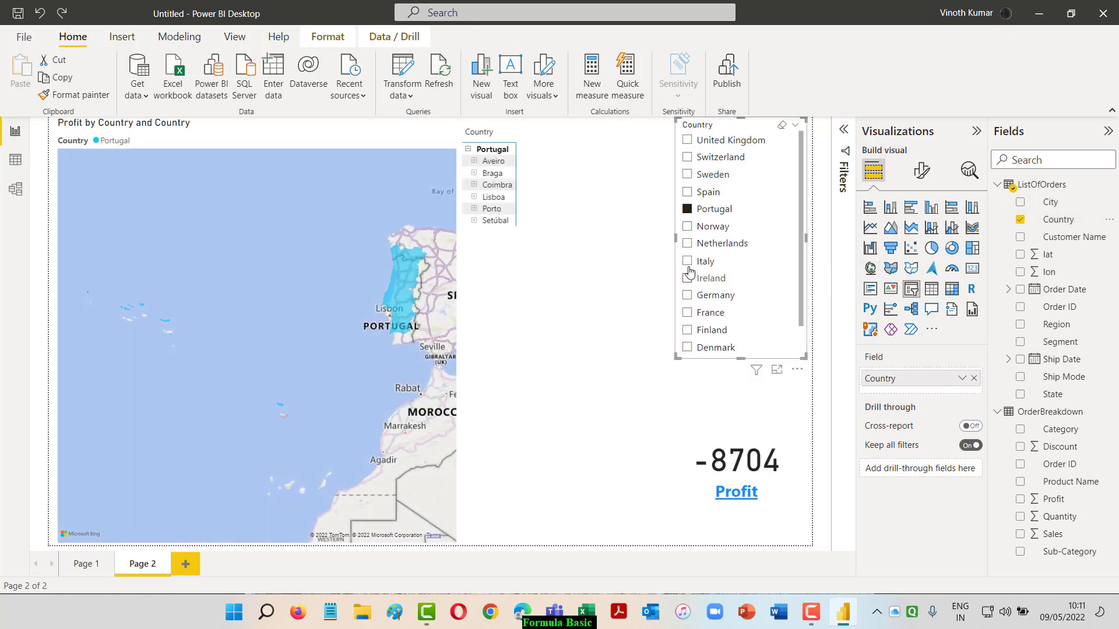
pyautogui.click(570, 197)
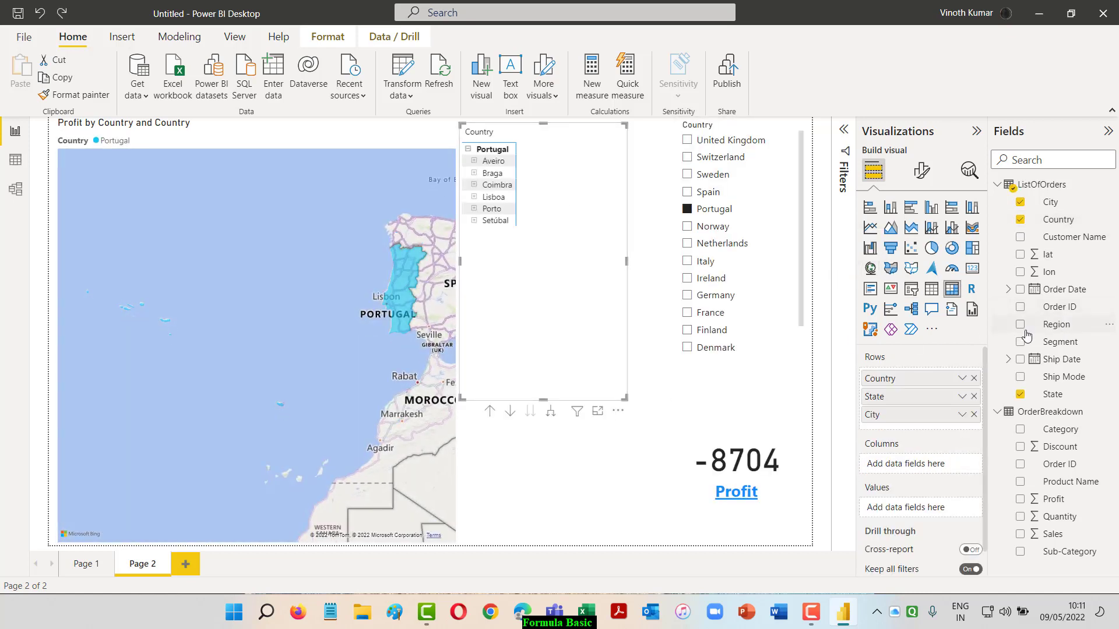
pyautogui.click(1021, 220)
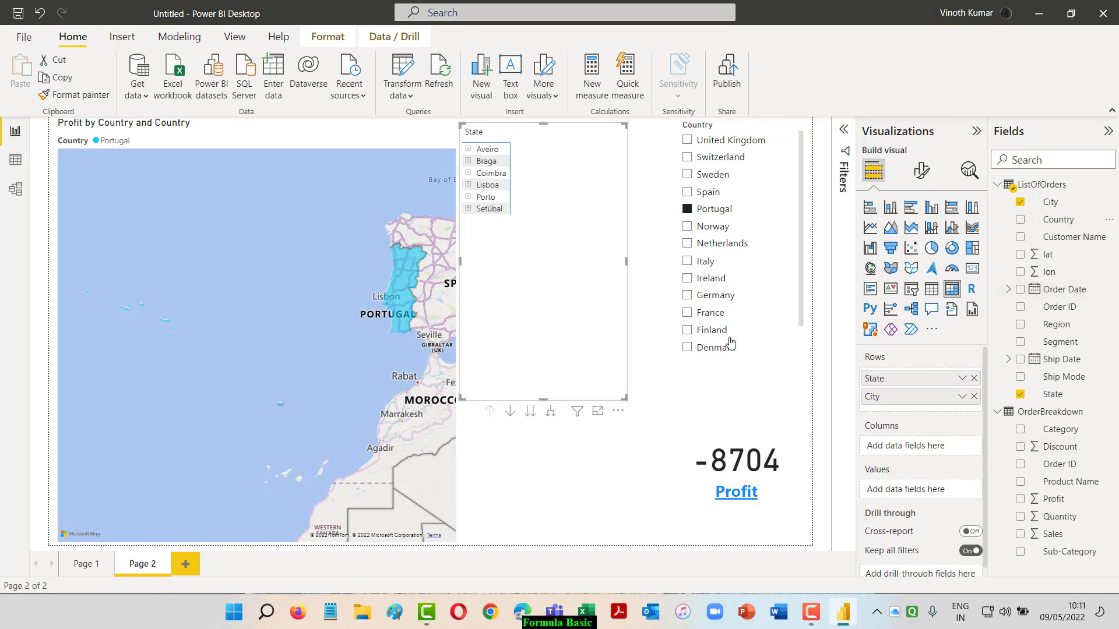
pyautogui.click(1019, 202)
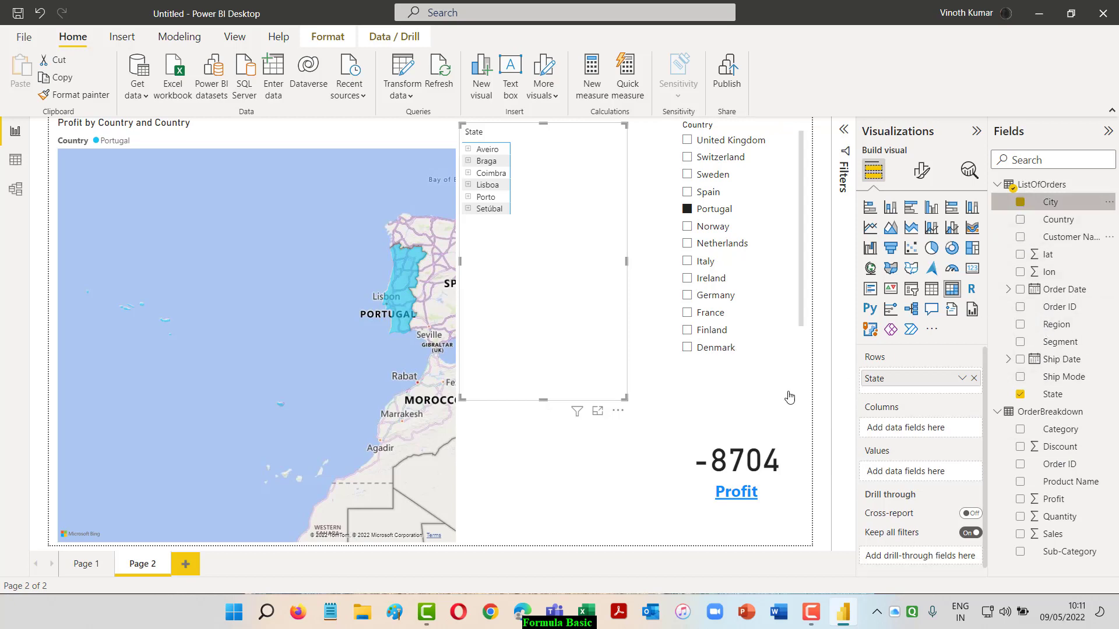
# Check the State matrix filtered by United Kingdom and Switzerland, unfiltered through its whole list, and filtered by United Kingdom and Sweden
pyautogui.click(688, 140)
pyautogui.click(688, 157)
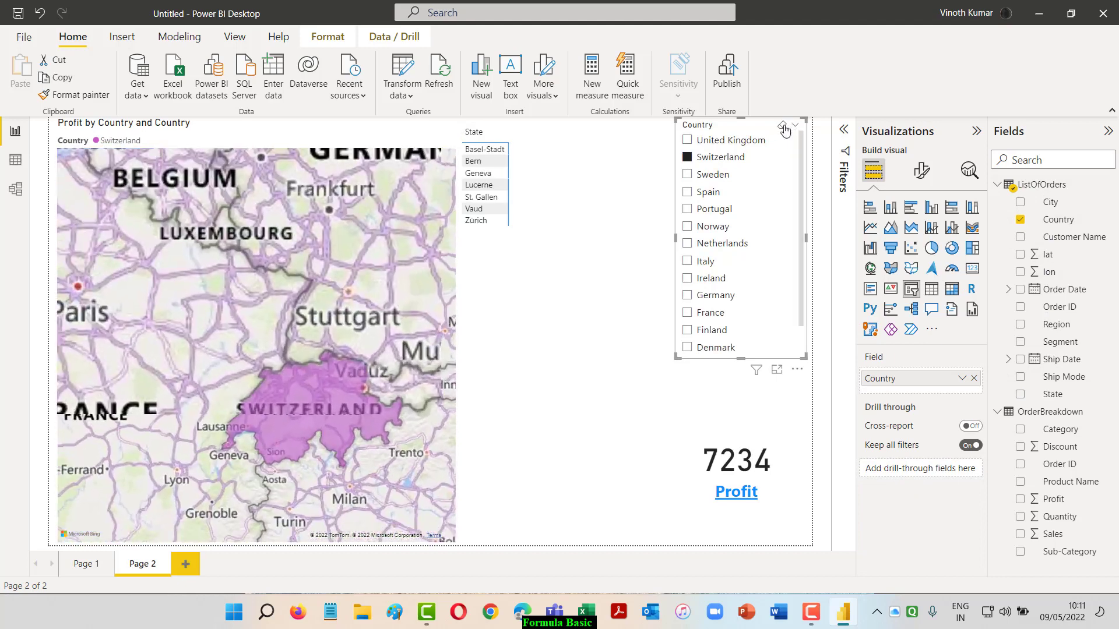
pyautogui.click(781, 125)
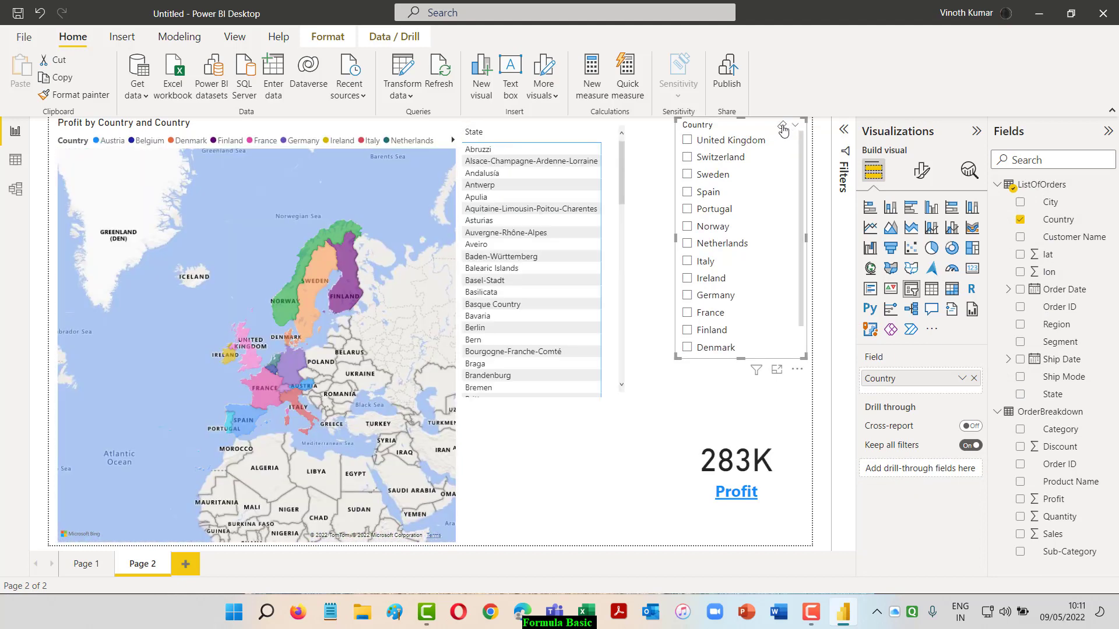
pyautogui.scroll(-15, 610, 253)
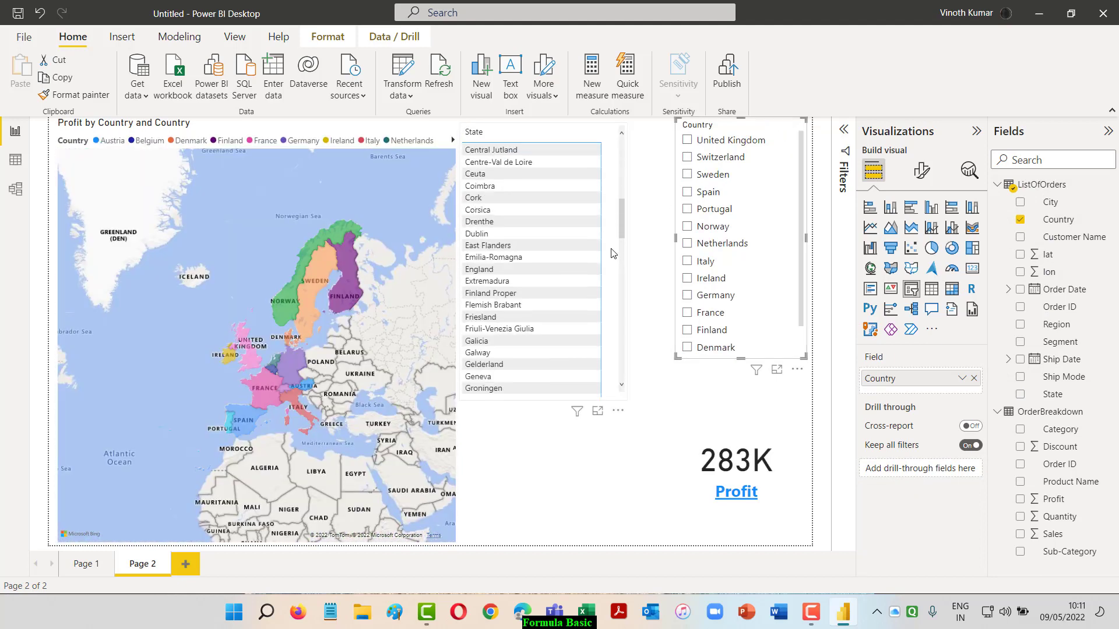
pyautogui.scroll(-10, 610, 253)
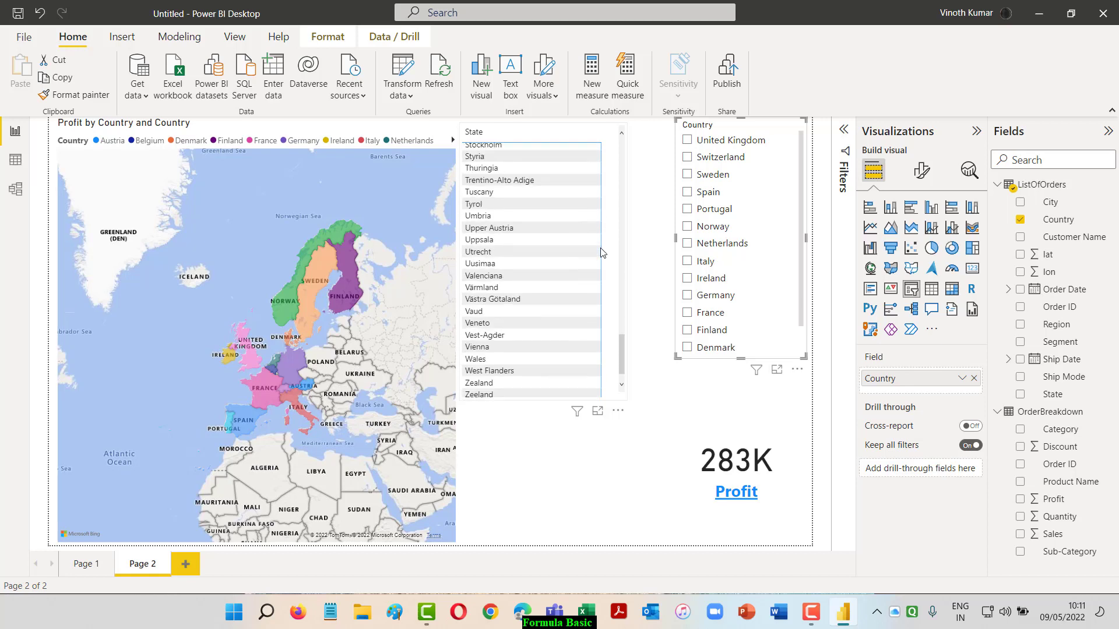
pyautogui.scroll(20, 592, 245)
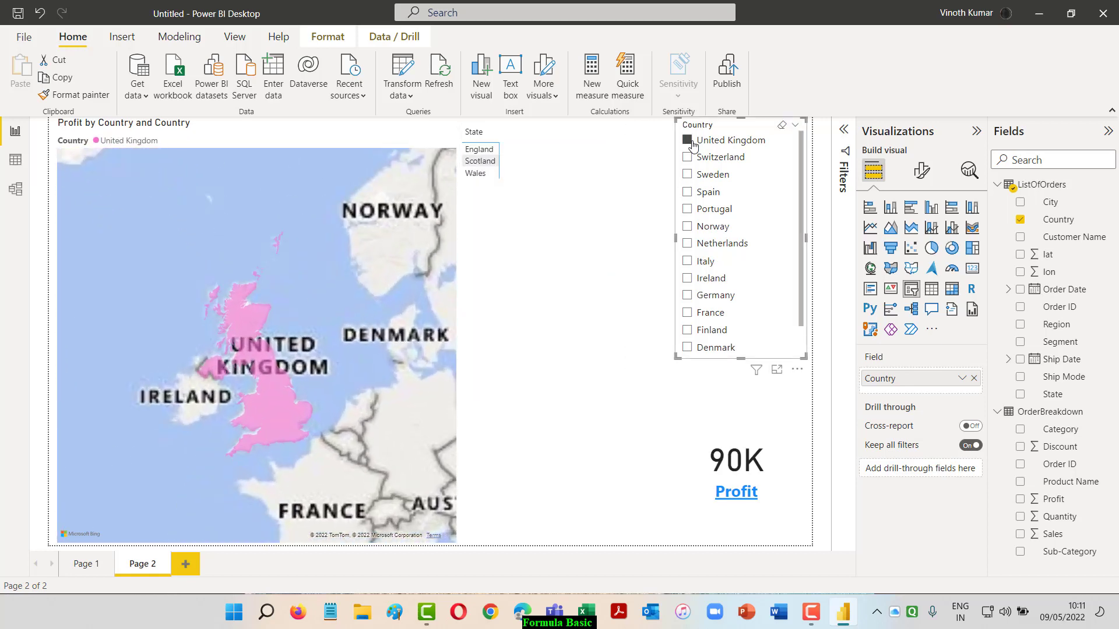
pyautogui.click(688, 177)
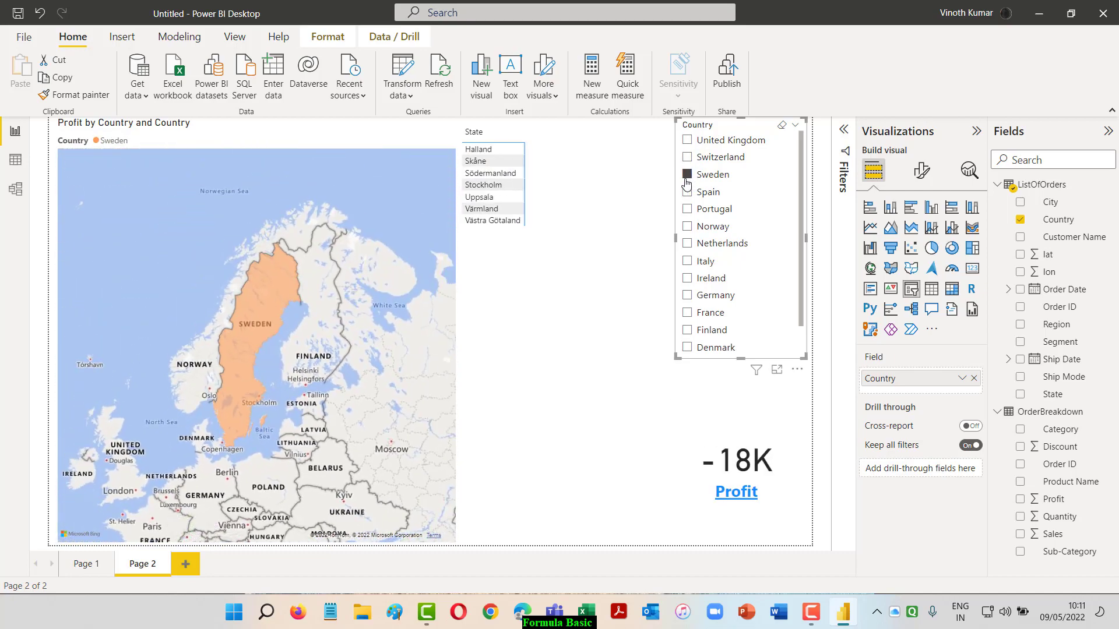
# Narrow the State matrix to free space between it and the Country slicer
pyautogui.click(536, 195)
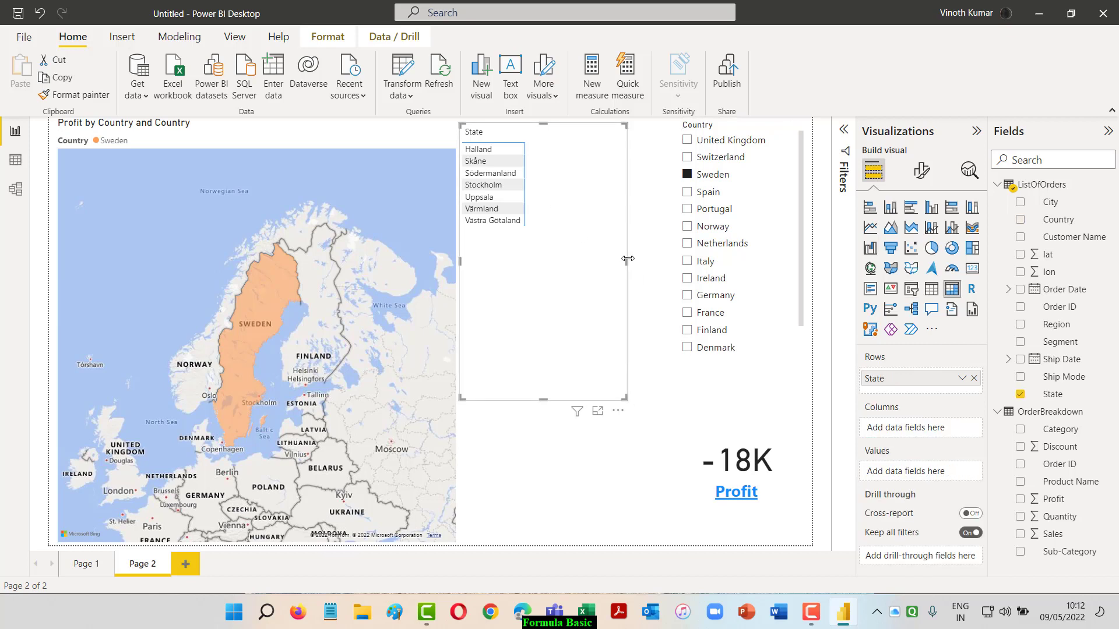
pyautogui.moveTo(626, 262); pyautogui.dragTo(550, 261)
pyautogui.click(596, 262)
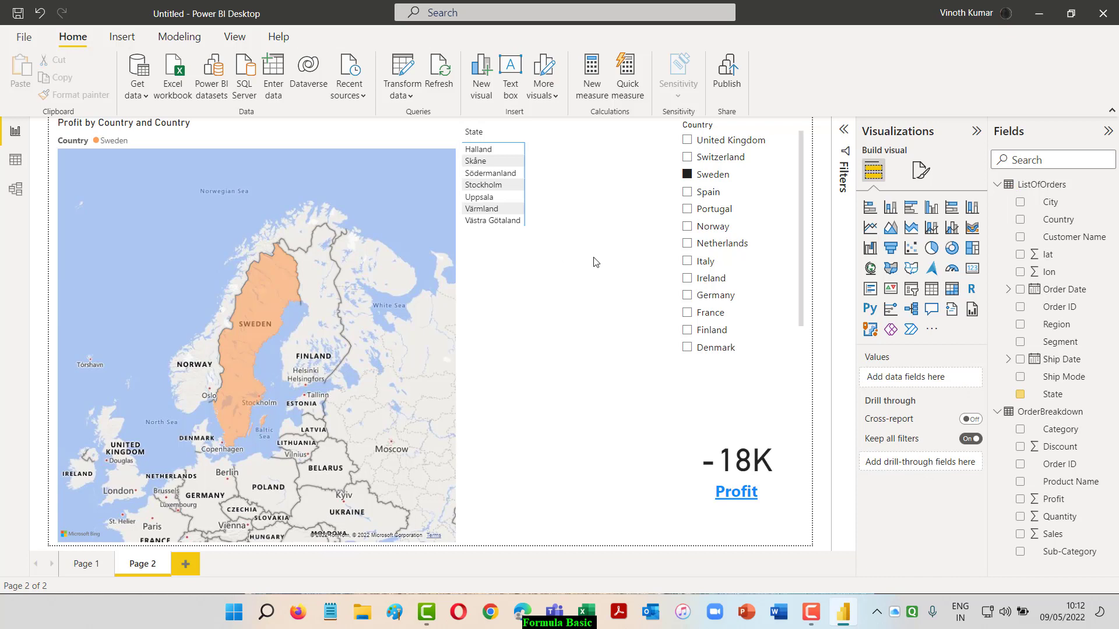
# Insert a table visual listing the City field between the State matrix and the Country slicer
pyautogui.click(952, 289)
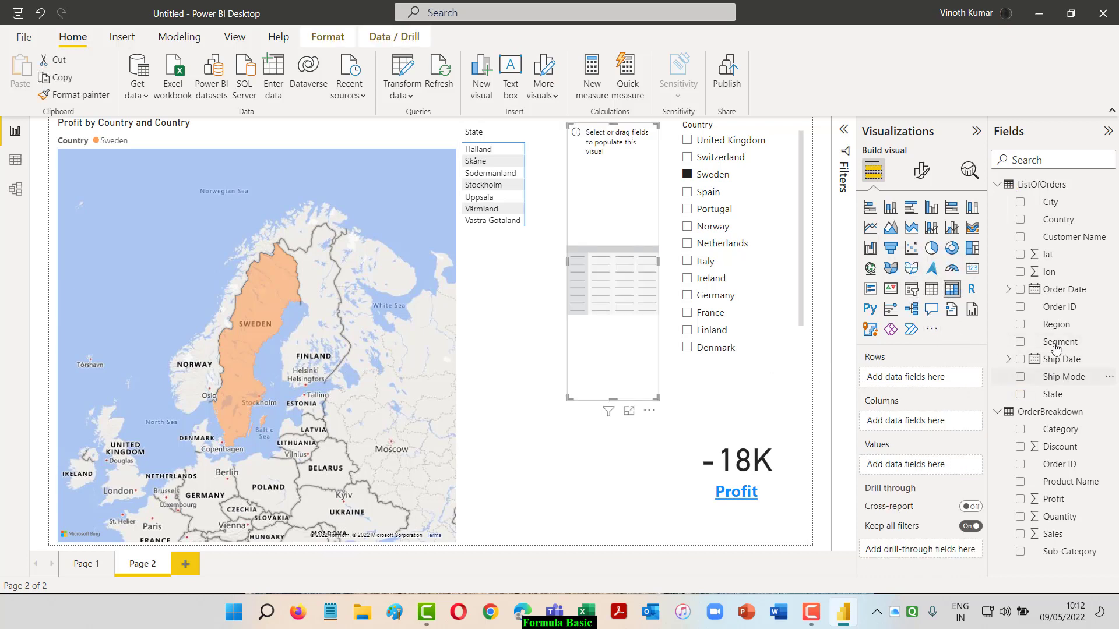
pyautogui.click(931, 288)
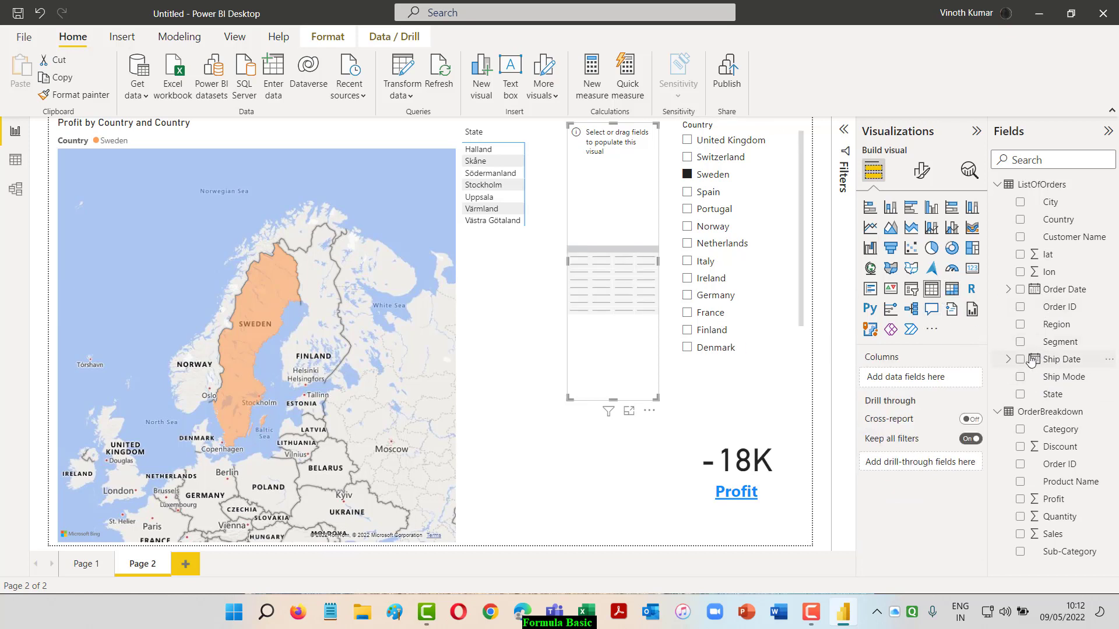
pyautogui.click(1020, 203)
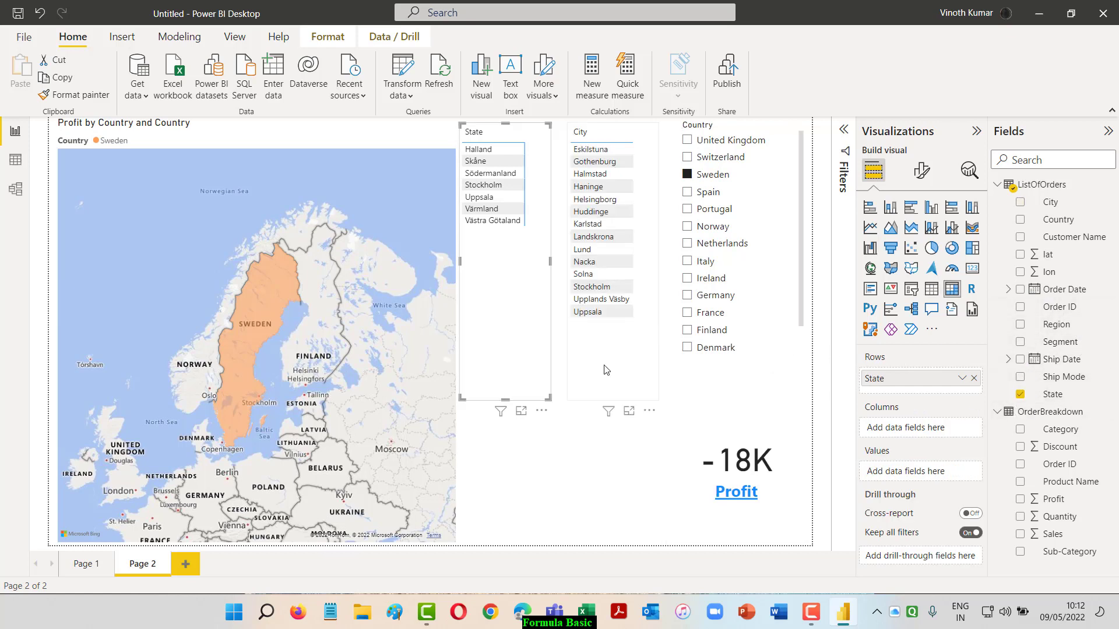
# Delete the State matrix and insert an empty table visual to replace it
pyautogui.press('Delete')
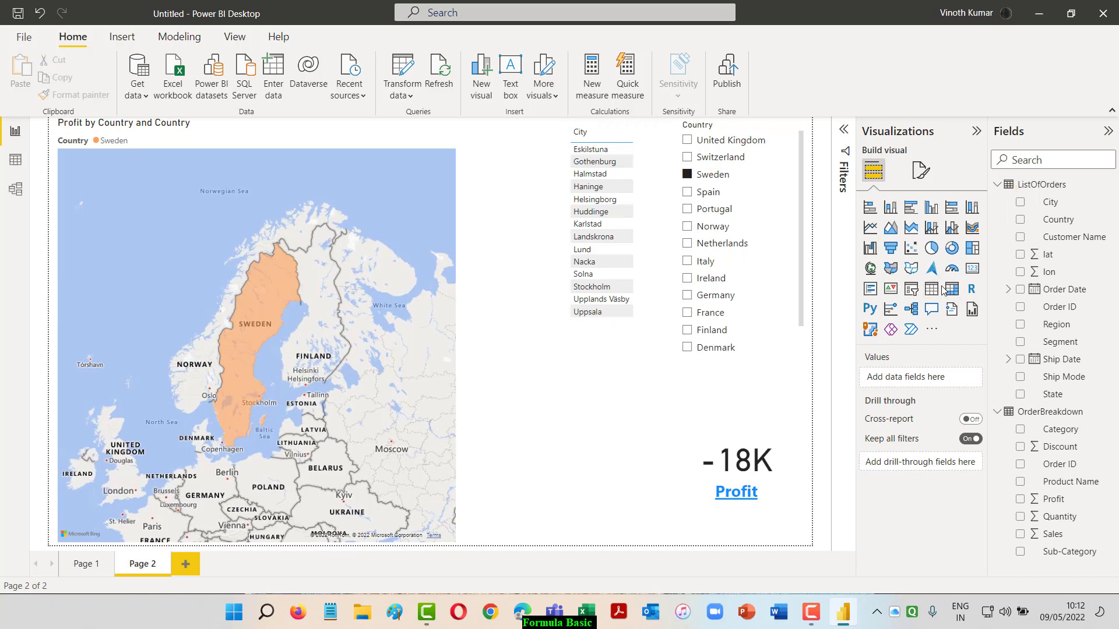
pyautogui.click(931, 290)
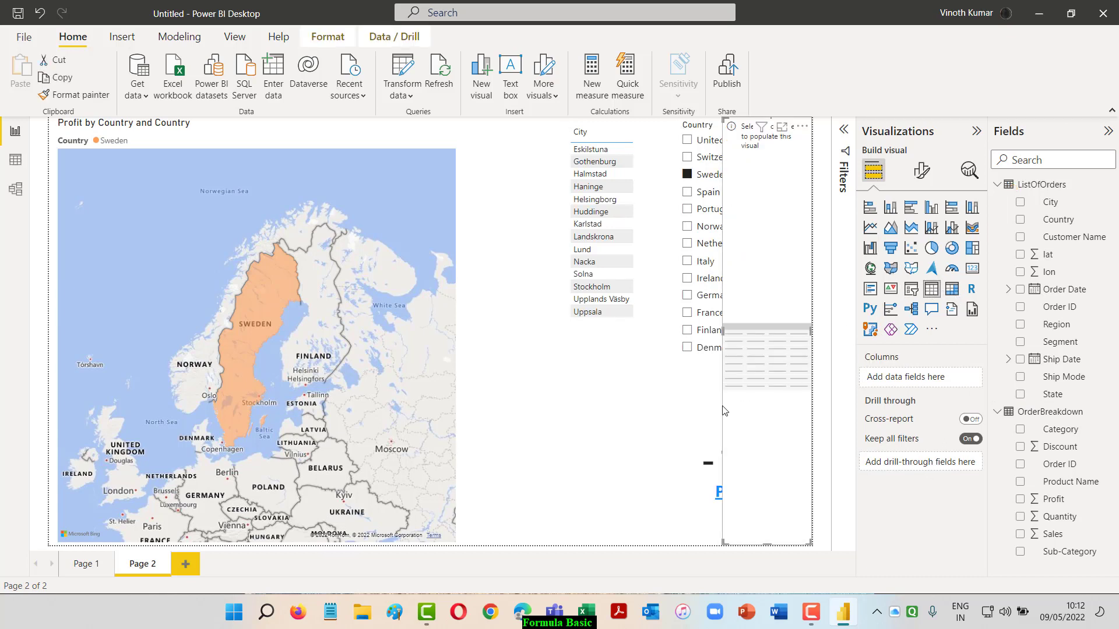
# Shift the empty table off the Country slicer and reposition the Profit card beneath the slicer
pyautogui.moveTo(717, 412); pyautogui.dragTo(513, 386)
pyautogui.click(727, 451)
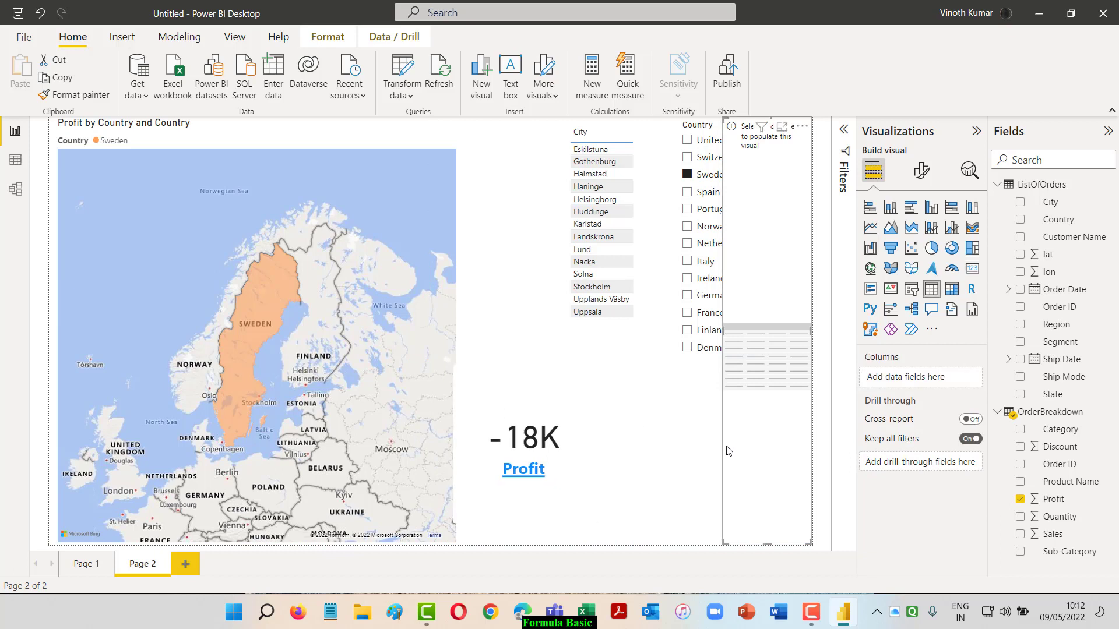
pyautogui.moveTo(723, 450); pyautogui.dragTo(586, 431)
pyautogui.click(537, 478)
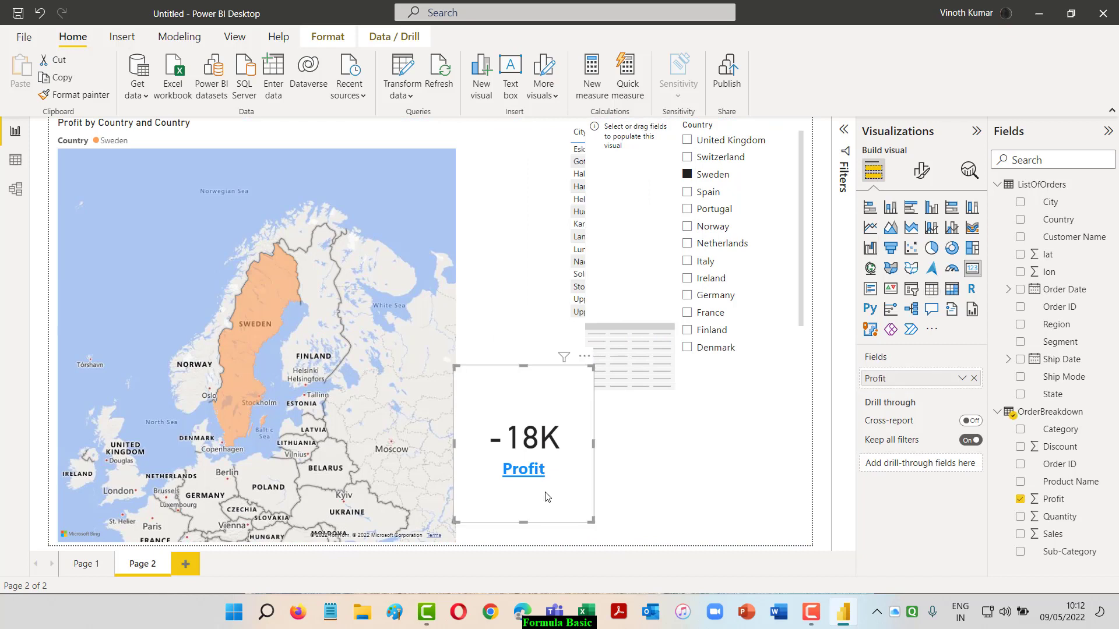
pyautogui.moveTo(556, 523); pyautogui.dragTo(776, 521)
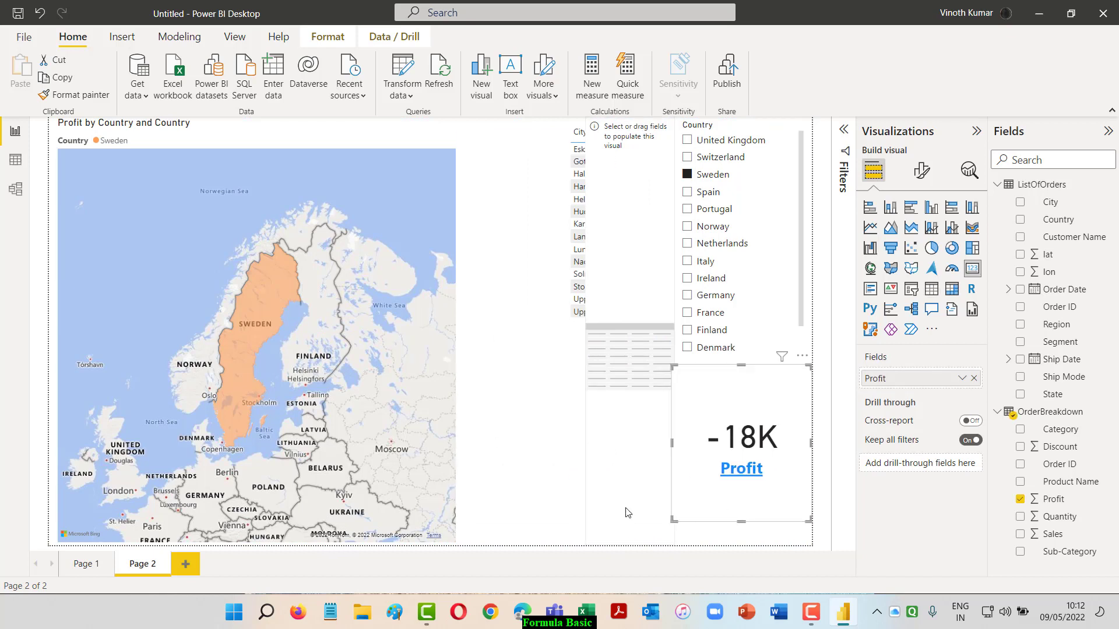
# Place the empty table between the map and the City table, widen it slightly, and fill it with the State field
pyautogui.click(624, 492)
pyautogui.moveTo(624, 491); pyautogui.dragTo(509, 489)
pyautogui.moveTo(548, 541); pyautogui.dragTo(562, 543)
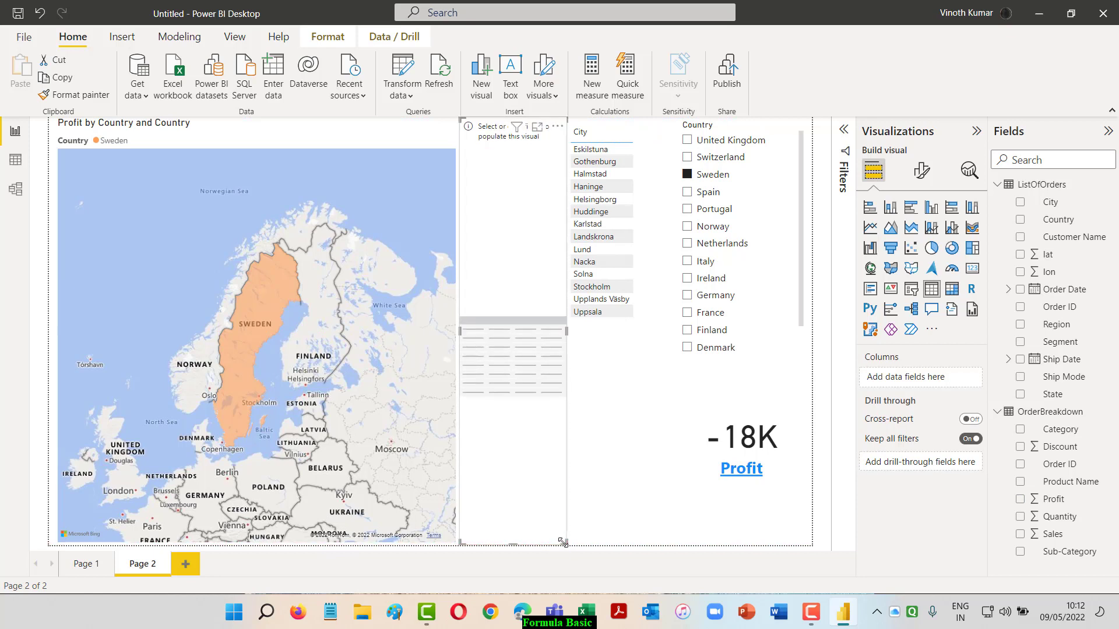
pyautogui.click(1021, 396)
pyautogui.click(624, 424)
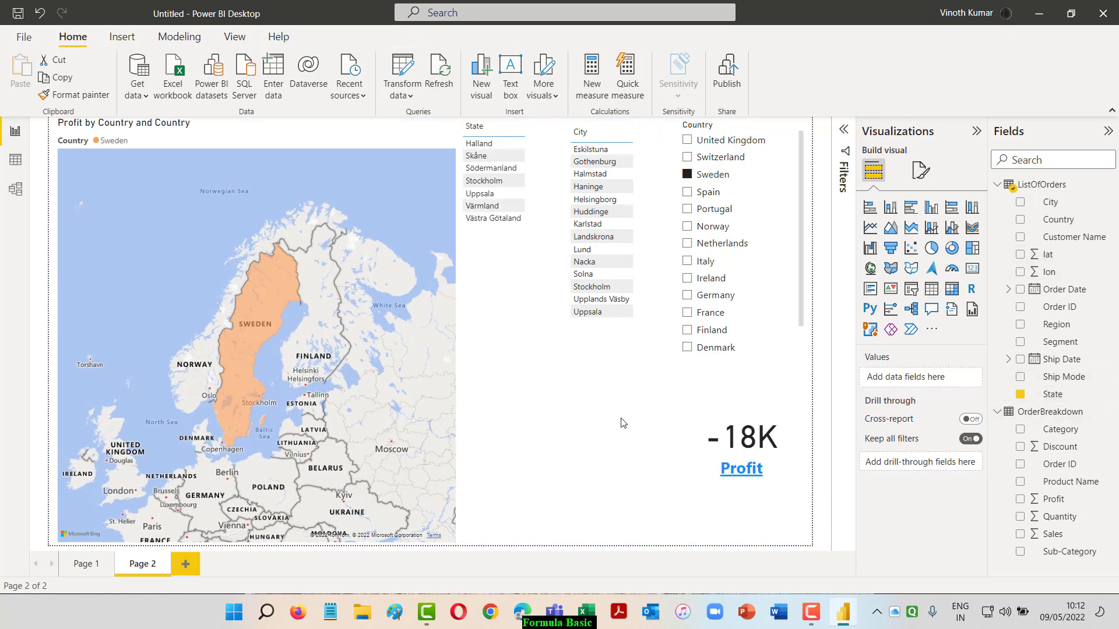
# Filter the page by United Kingdom and lengthen the City table to the report page's lower edge, checking its list of cities
pyautogui.click(689, 140)
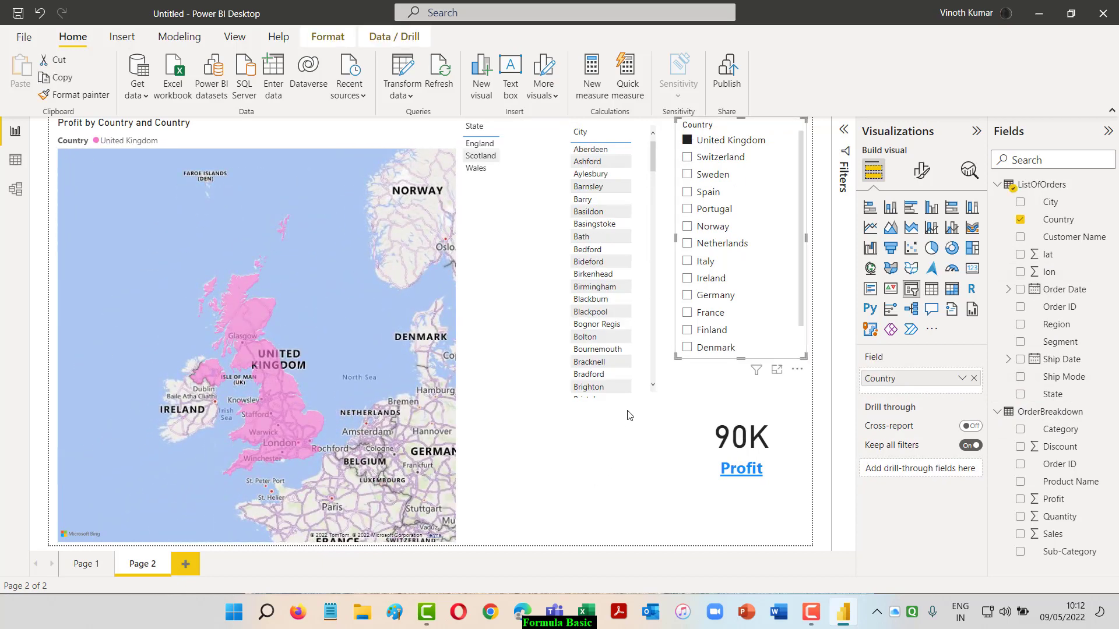
pyautogui.click(641, 398)
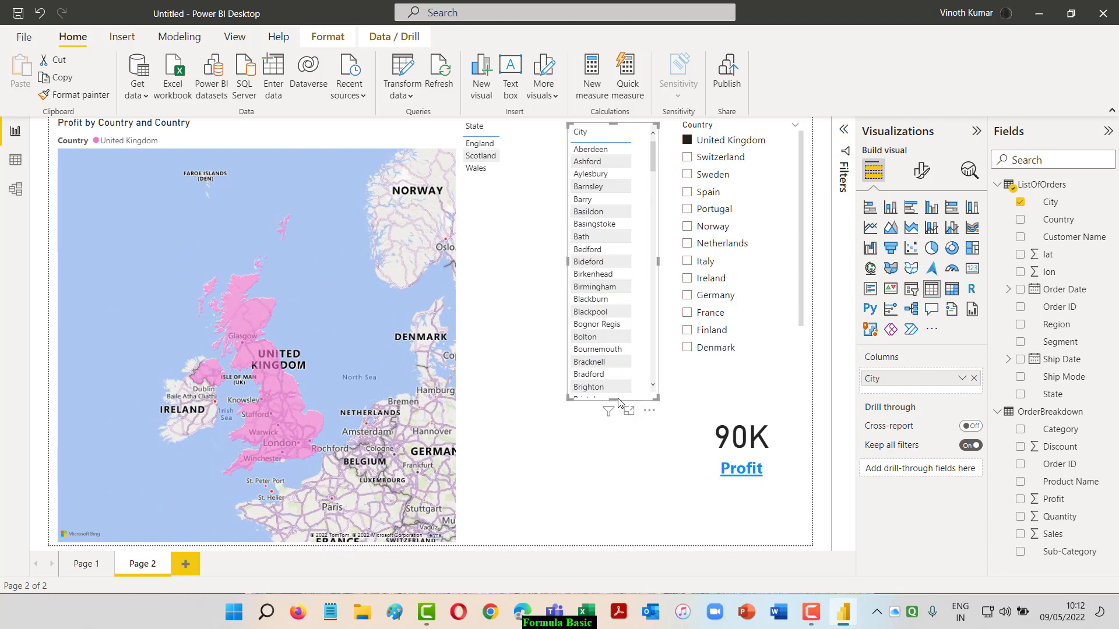
pyautogui.moveTo(614, 401); pyautogui.dragTo(612, 545)
pyautogui.scroll(-10, 631, 348)
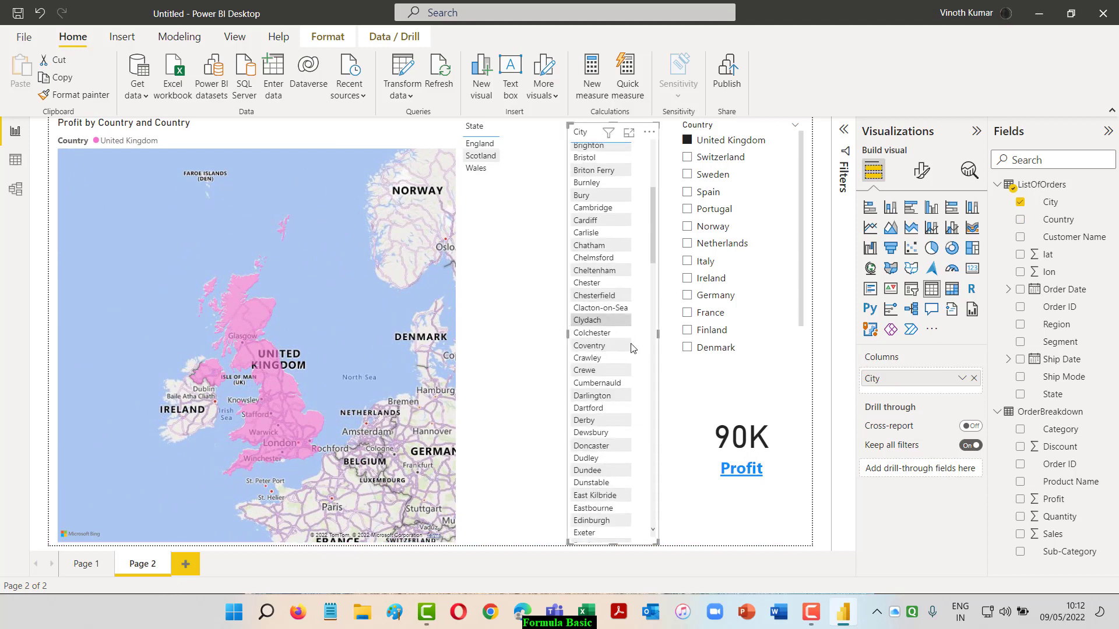
pyautogui.scroll(10, 632, 348)
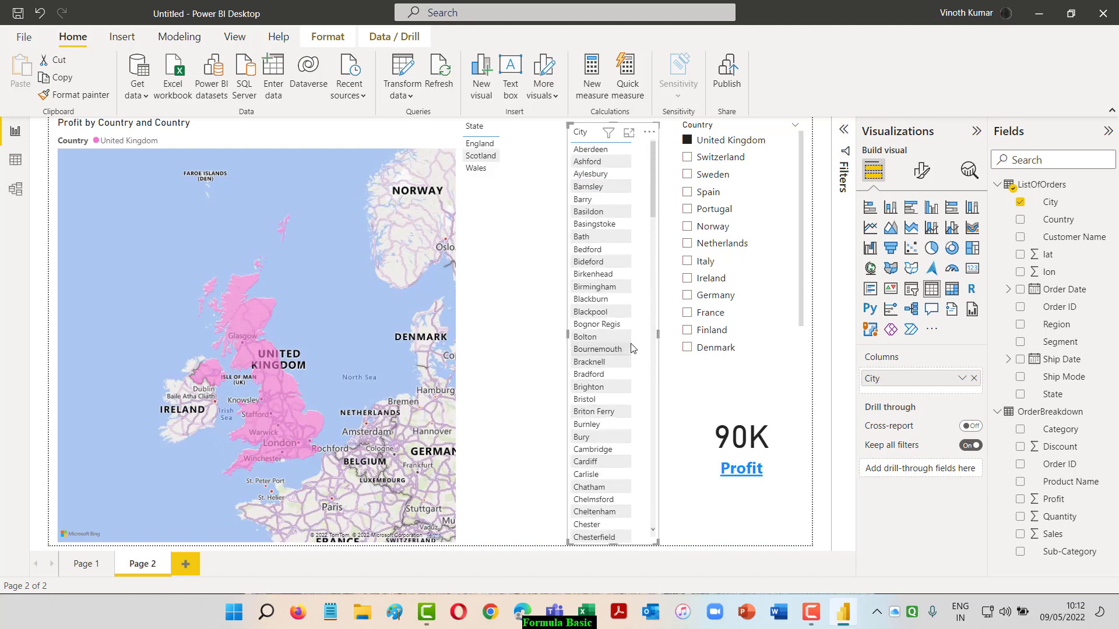
# Look through the City table's formatting options, including its gridline settings
pyautogui.click(922, 170)
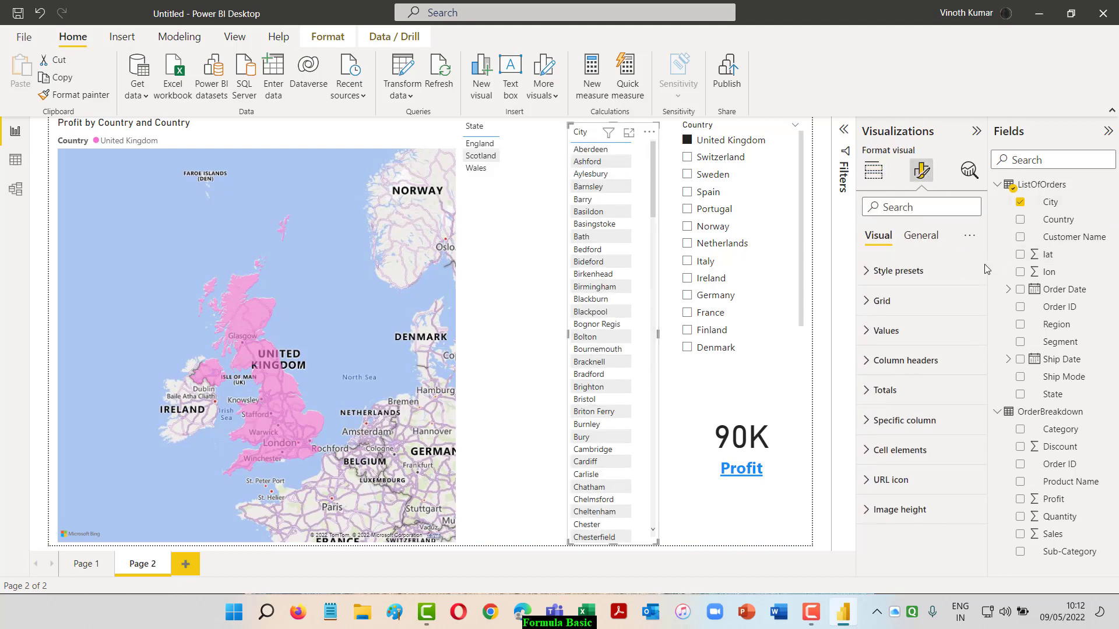
pyautogui.click(876, 306)
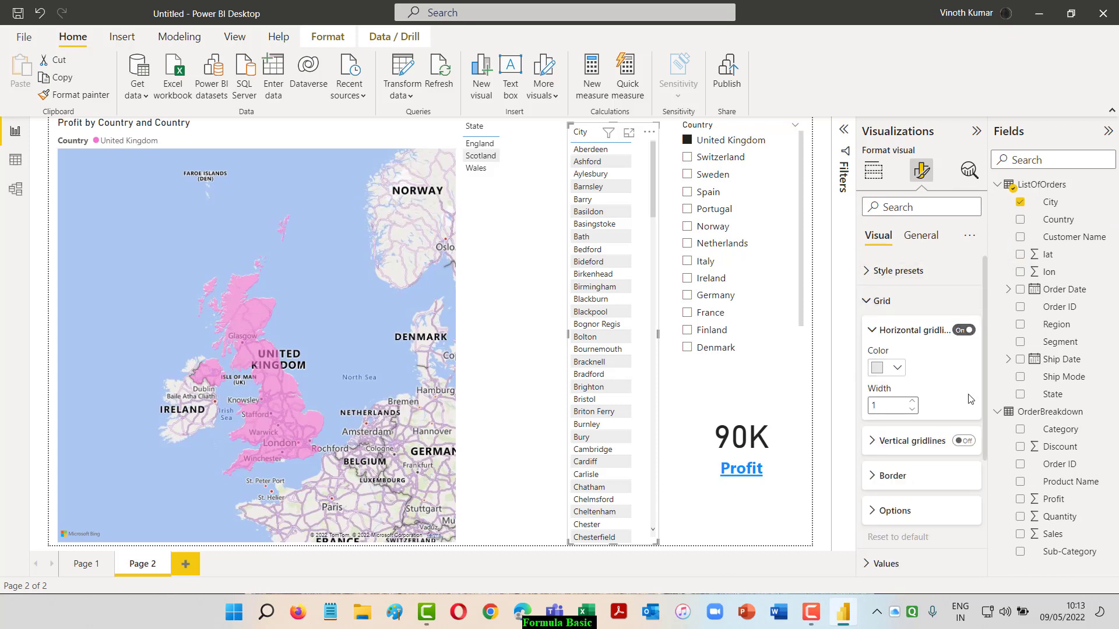
pyautogui.click(869, 301)
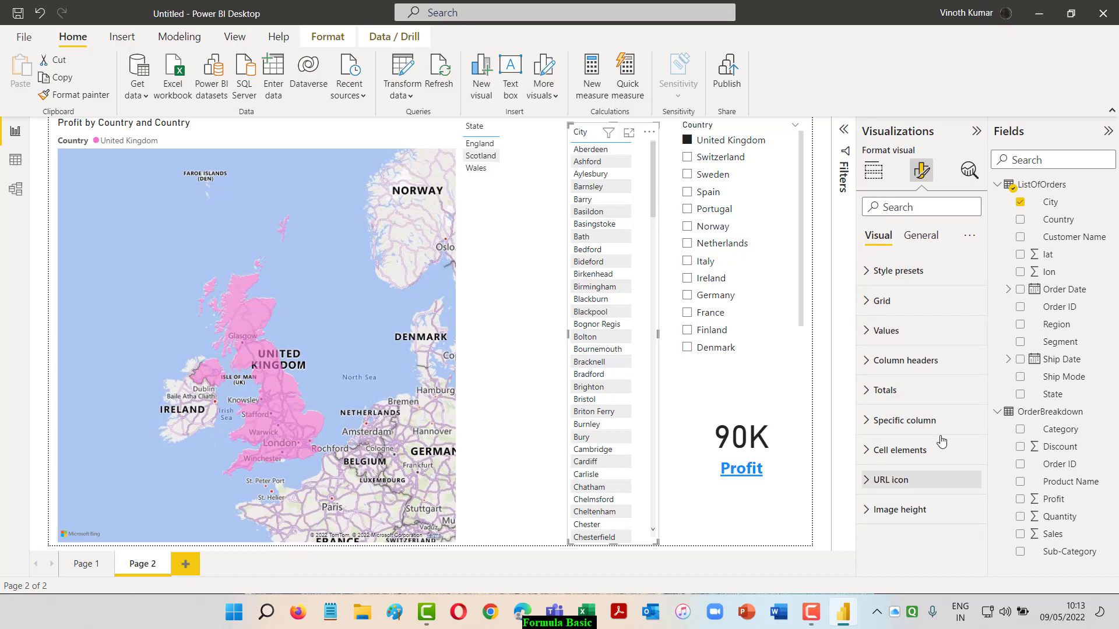
pyautogui.click(866, 479)
pyautogui.click(866, 480)
pyautogui.click(866, 480)
pyautogui.click(866, 479)
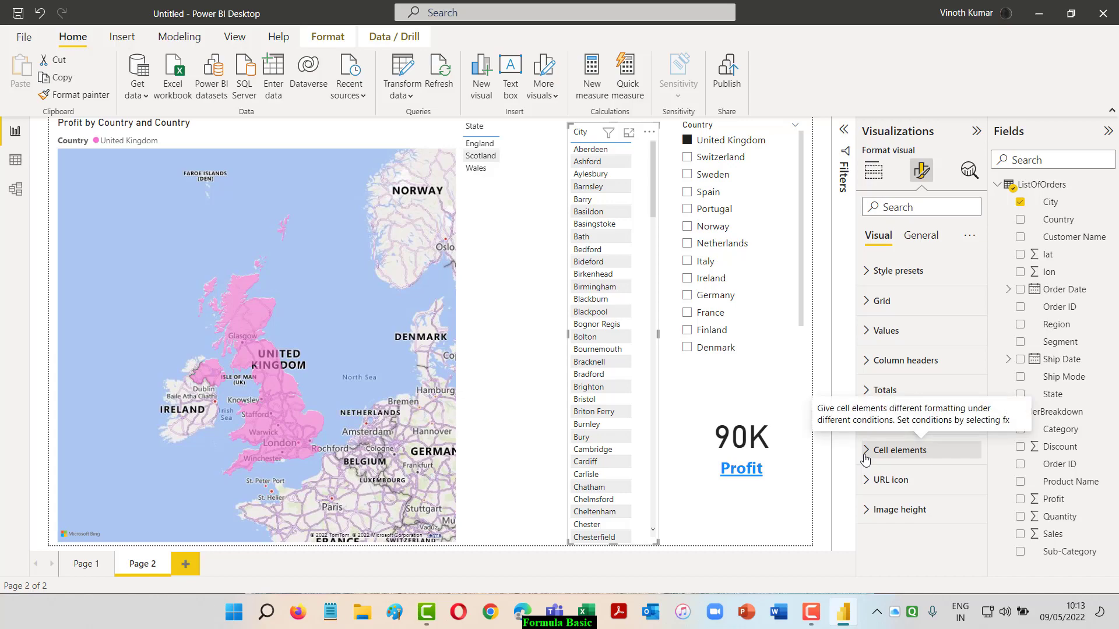
# Filter the page by Switzerland, Sweden and Spain in turn to compare the map, State and City tables and Profit card
pyautogui.click(687, 158)
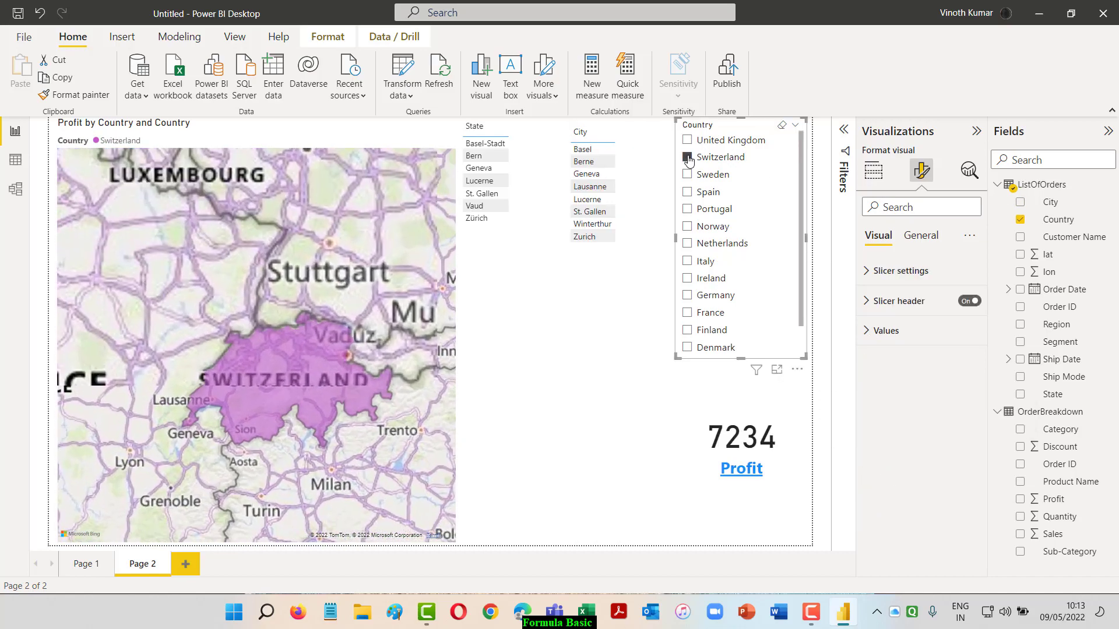
pyautogui.click(685, 174)
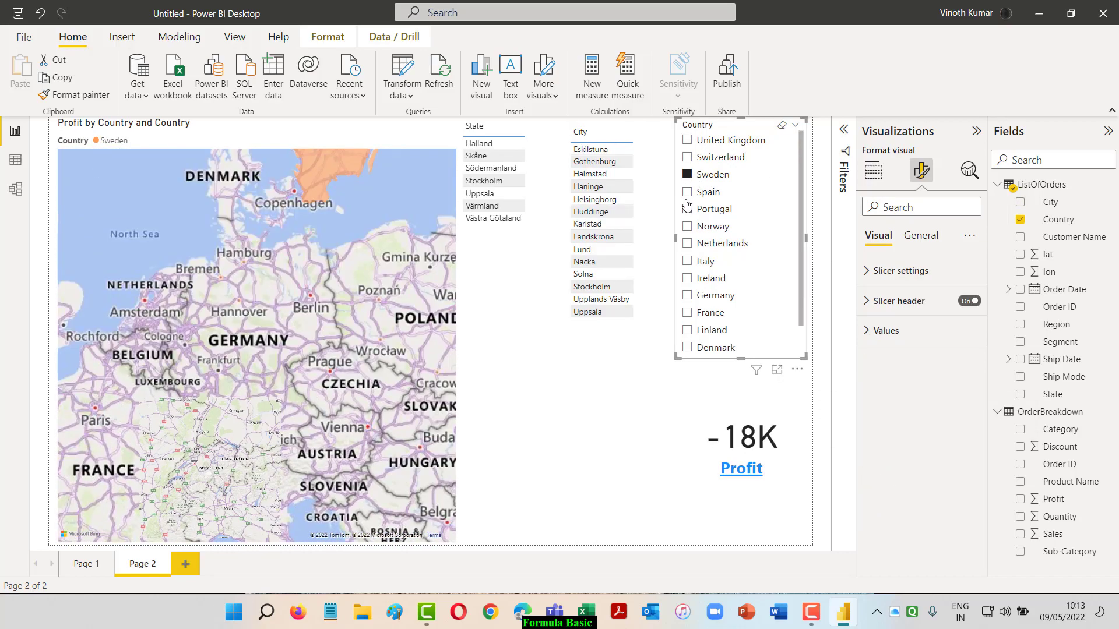
pyautogui.click(688, 194)
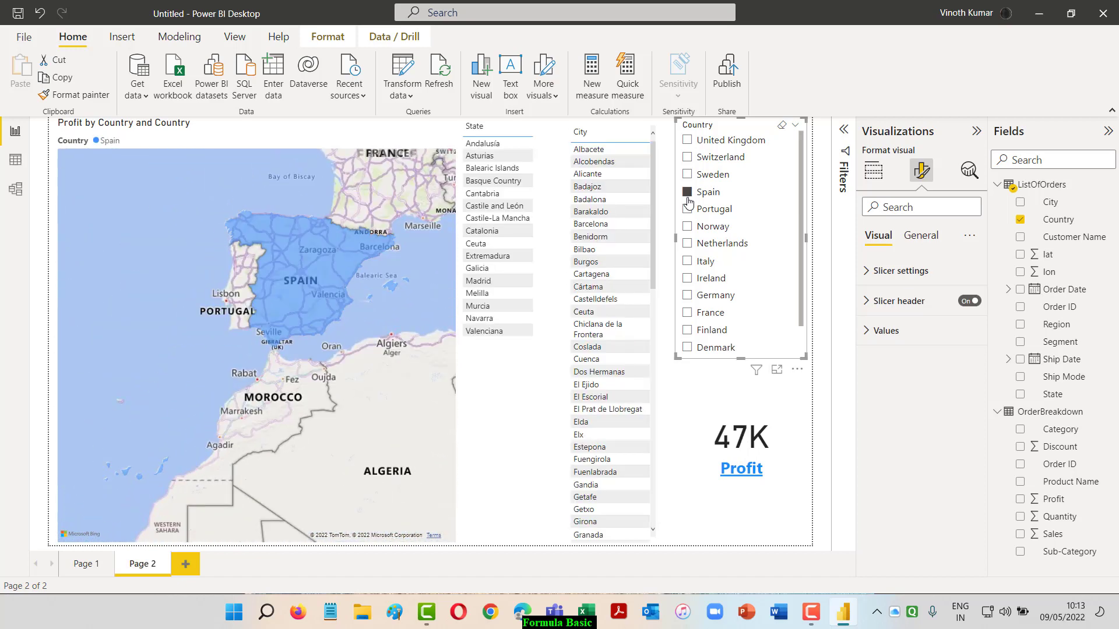
# Test cross-filtering with the city Alicante and the state Asturias, and switch the country filter to Portugal and back to Spain
pyautogui.click(604, 176)
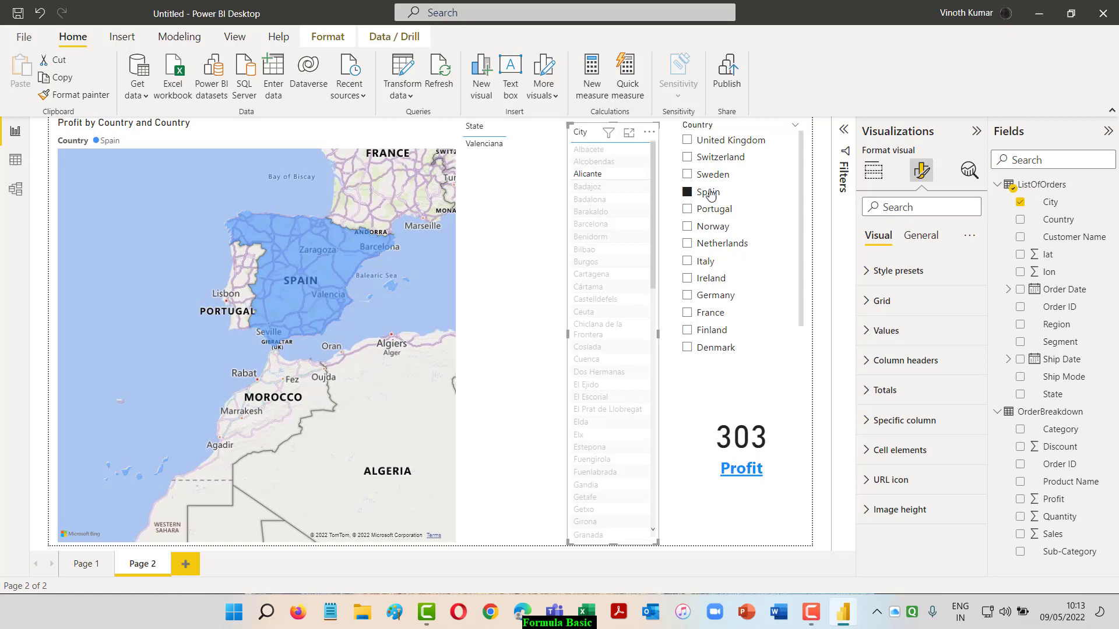
pyautogui.click(617, 175)
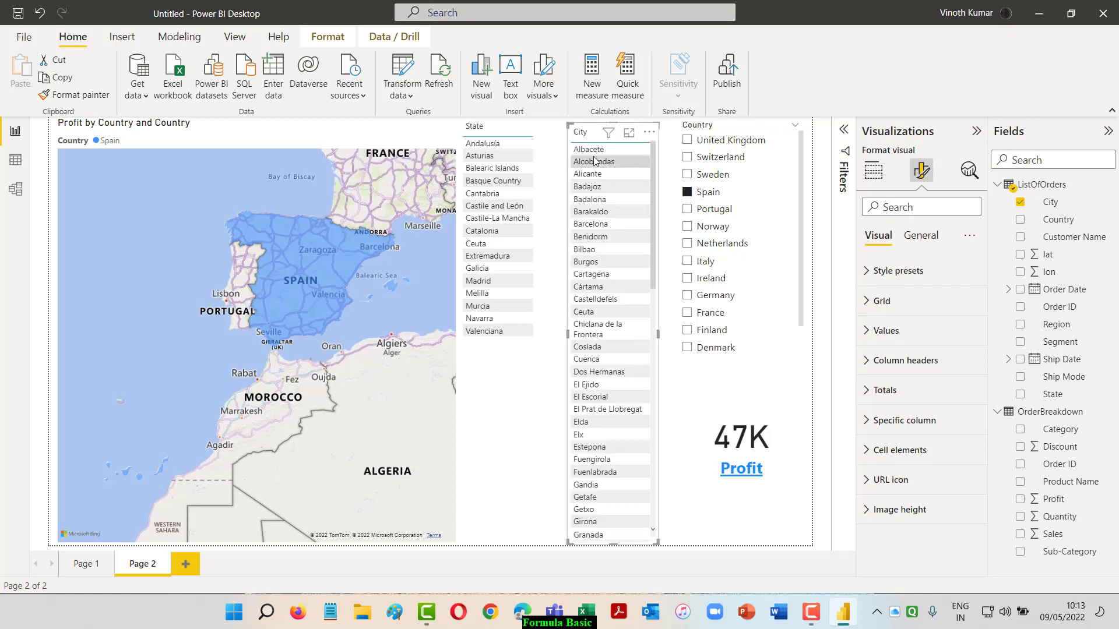
pyautogui.click(503, 153)
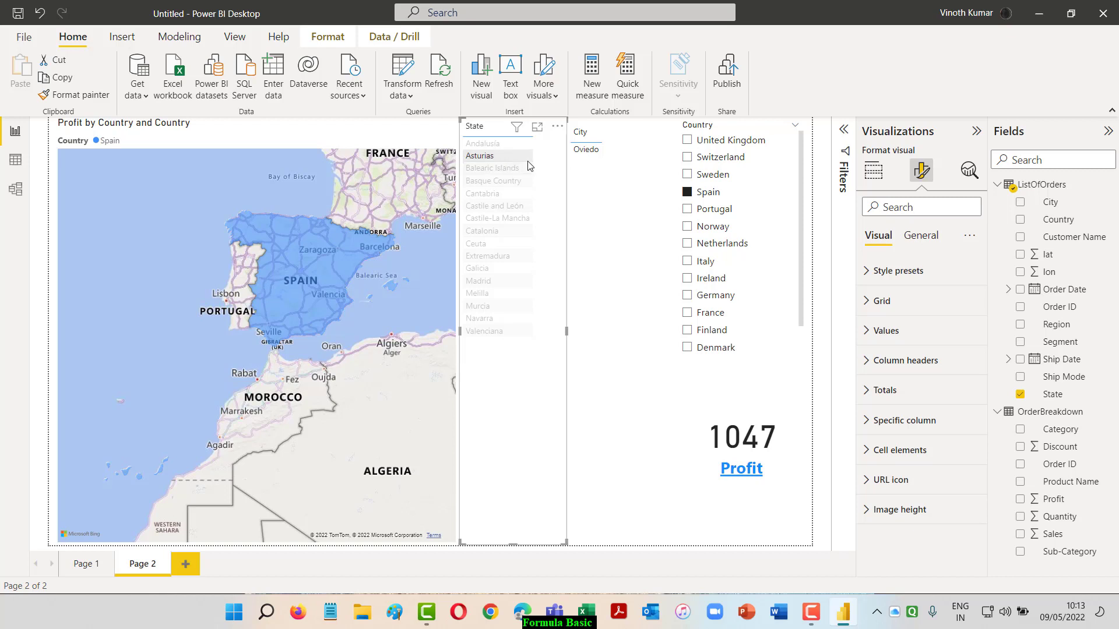
pyautogui.click(688, 210)
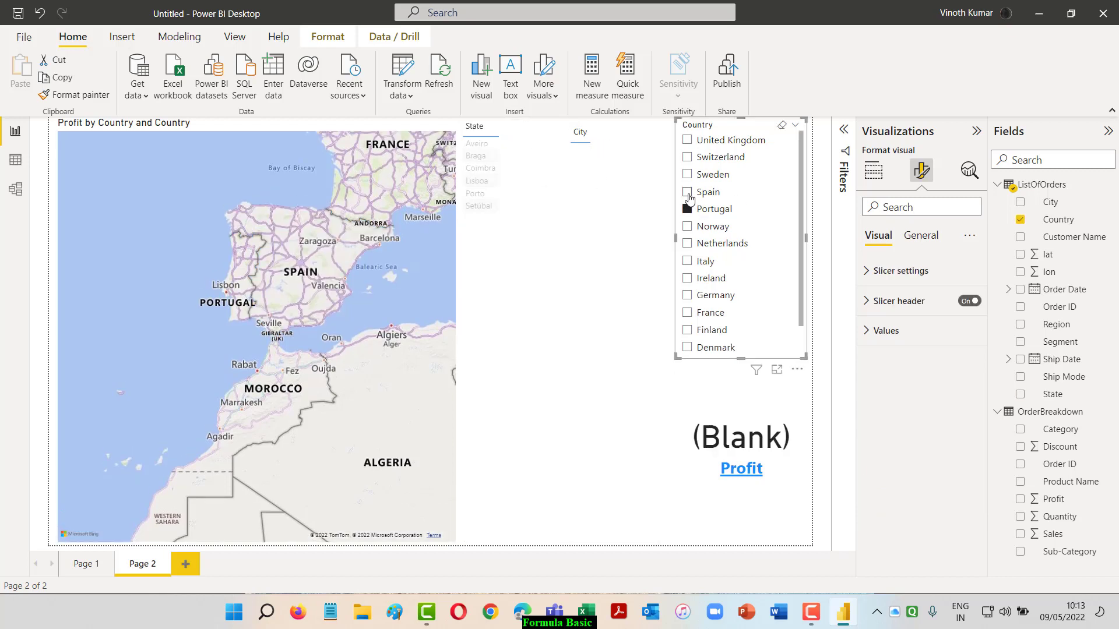
pyautogui.click(689, 194)
pyautogui.click(645, 168)
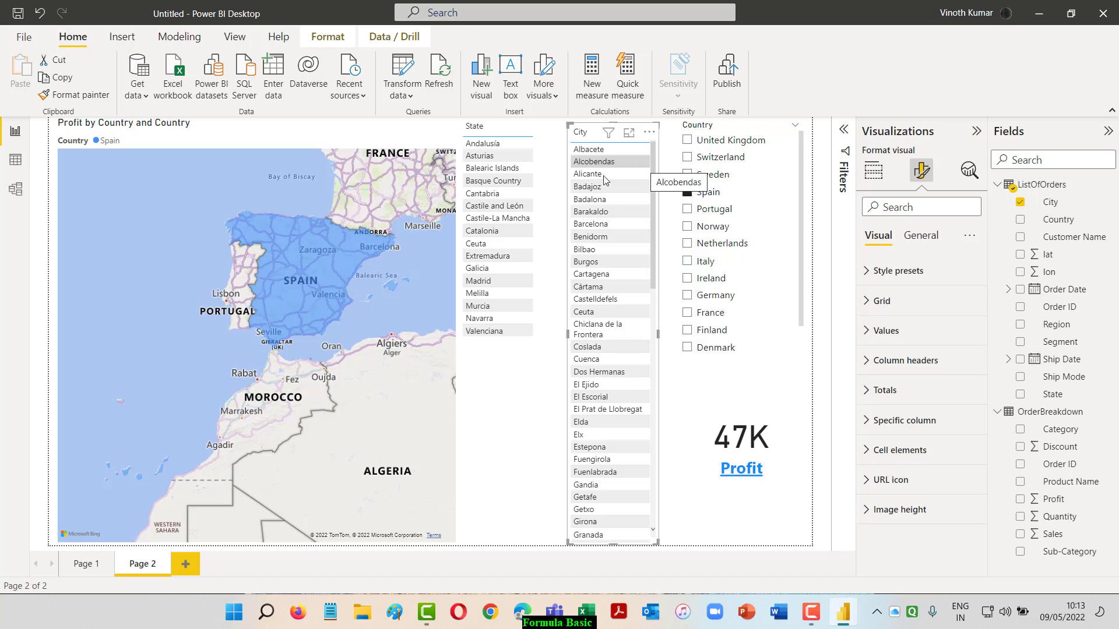
# Shorten the State table to end just below its list of Spanish states, and move the Profit card slightly down
pyautogui.click(549, 204)
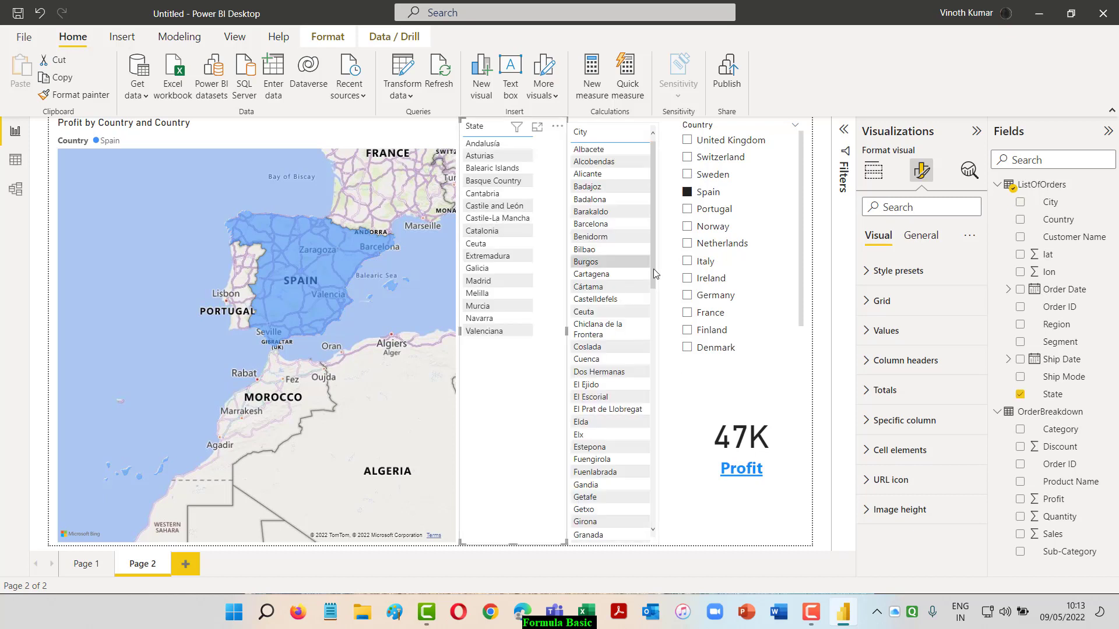
pyautogui.moveTo(516, 543); pyautogui.dragTo(530, 364)
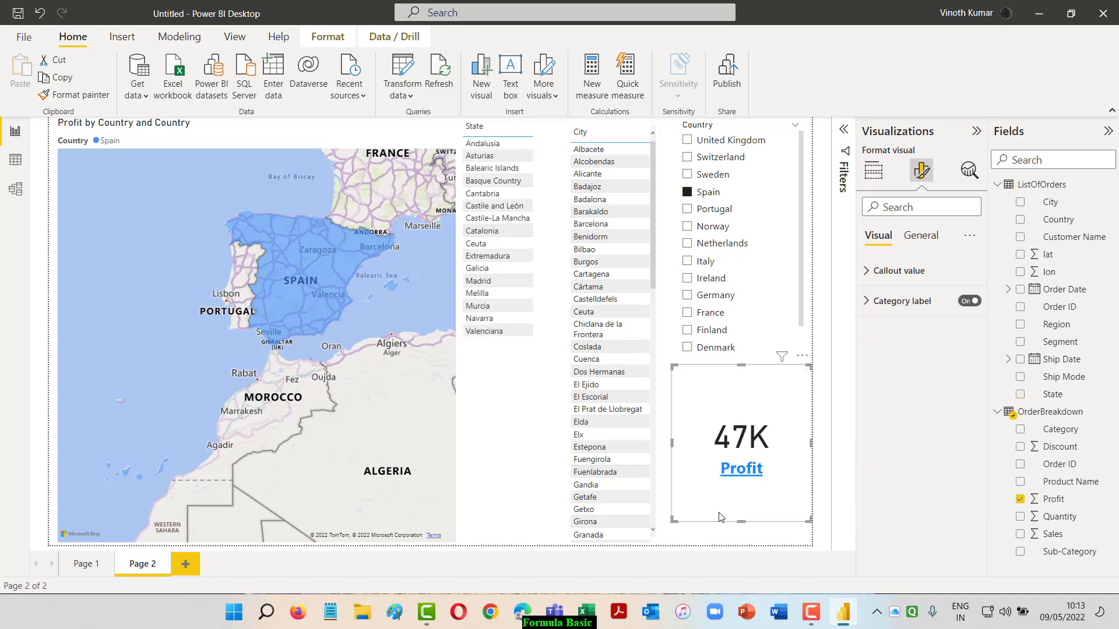
pyautogui.moveTo(716, 520)
pyautogui.mouseDown()
pyautogui.moveTo(718, 539)
pyautogui.moveTo(714, 528)
pyautogui.mouseUp()
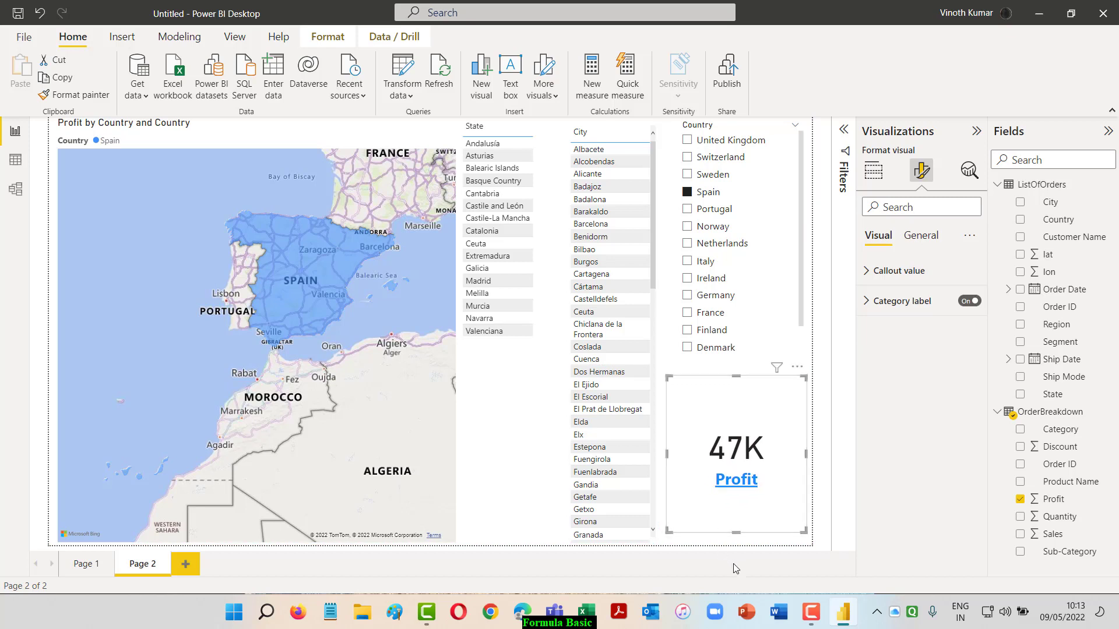
# Try the map legend at Top left stacked, and set its position to Bottom left
pyautogui.moveTo(326, 275)
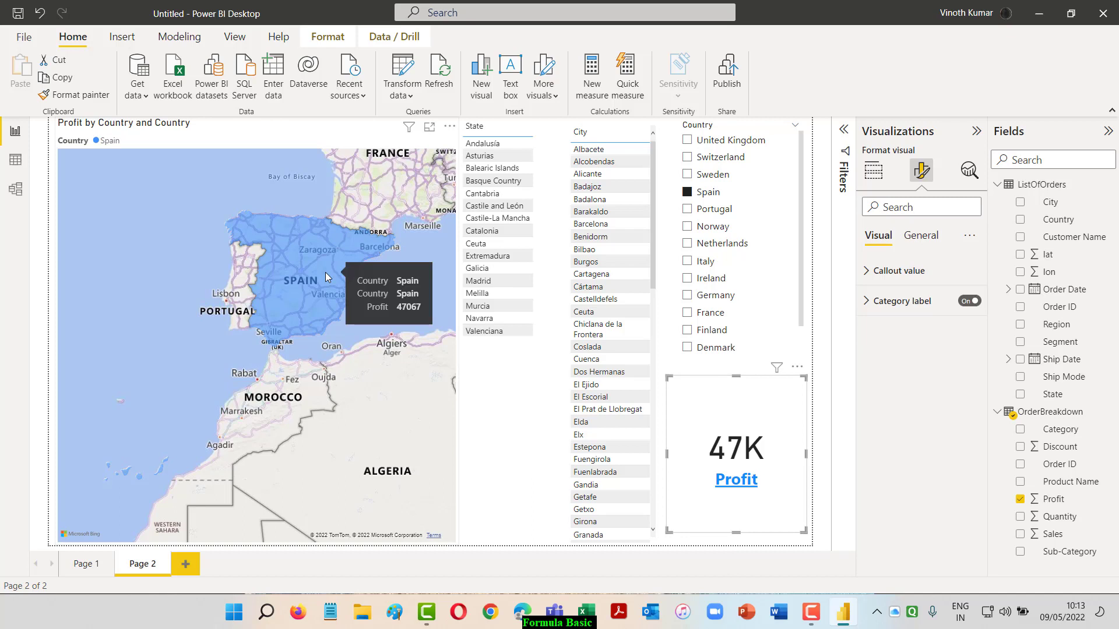
pyautogui.click(454, 431)
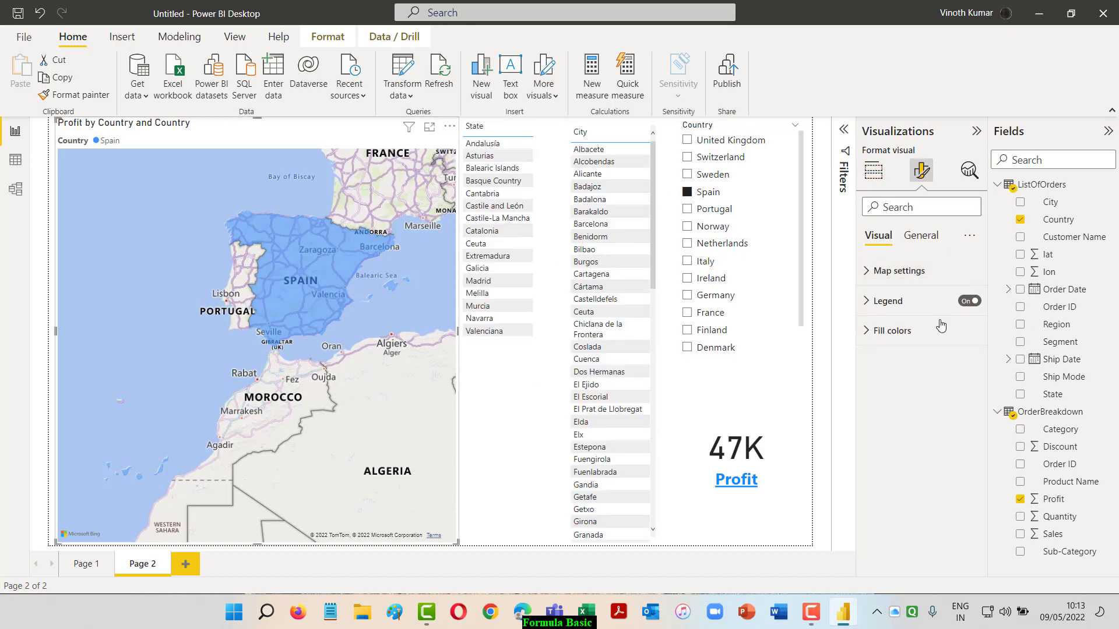
pyautogui.click(870, 333)
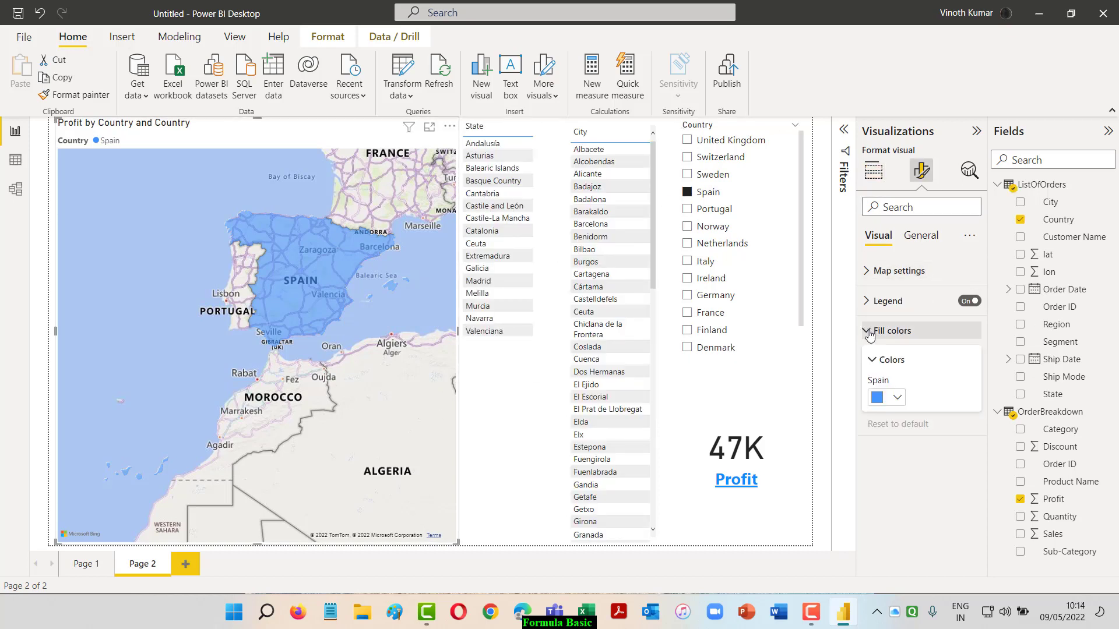
pyautogui.click(865, 300)
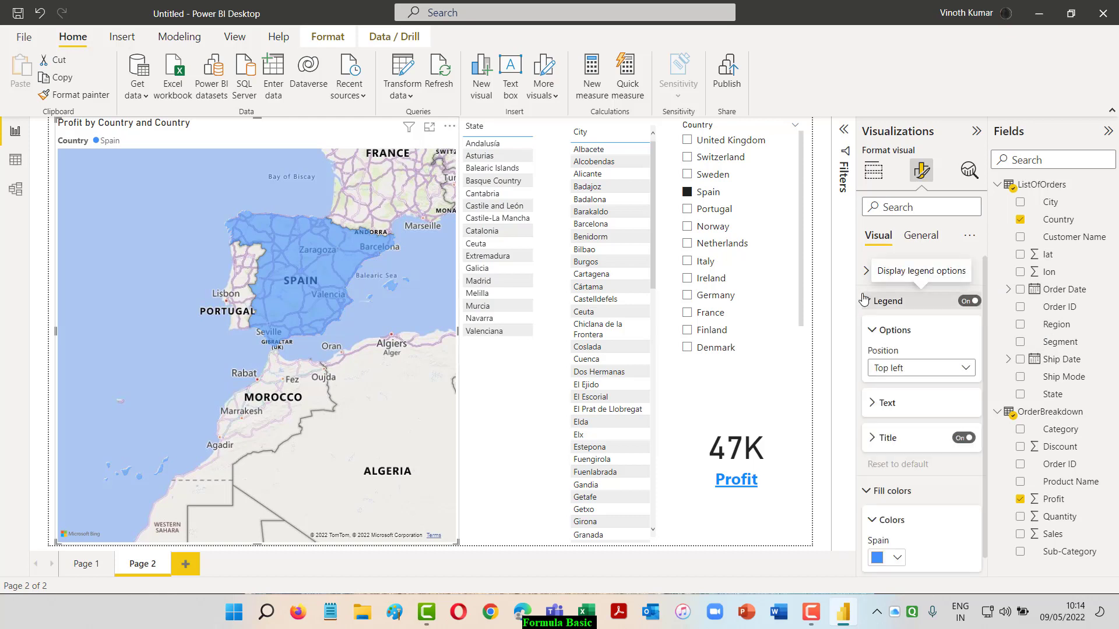
pyautogui.click(968, 372)
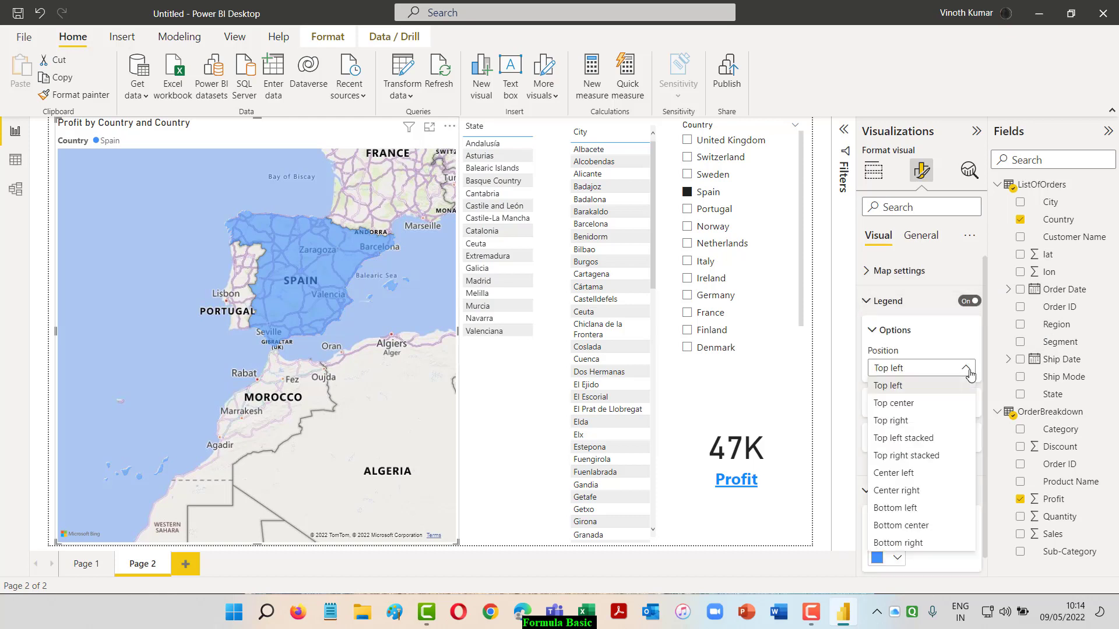
pyautogui.click(904, 438)
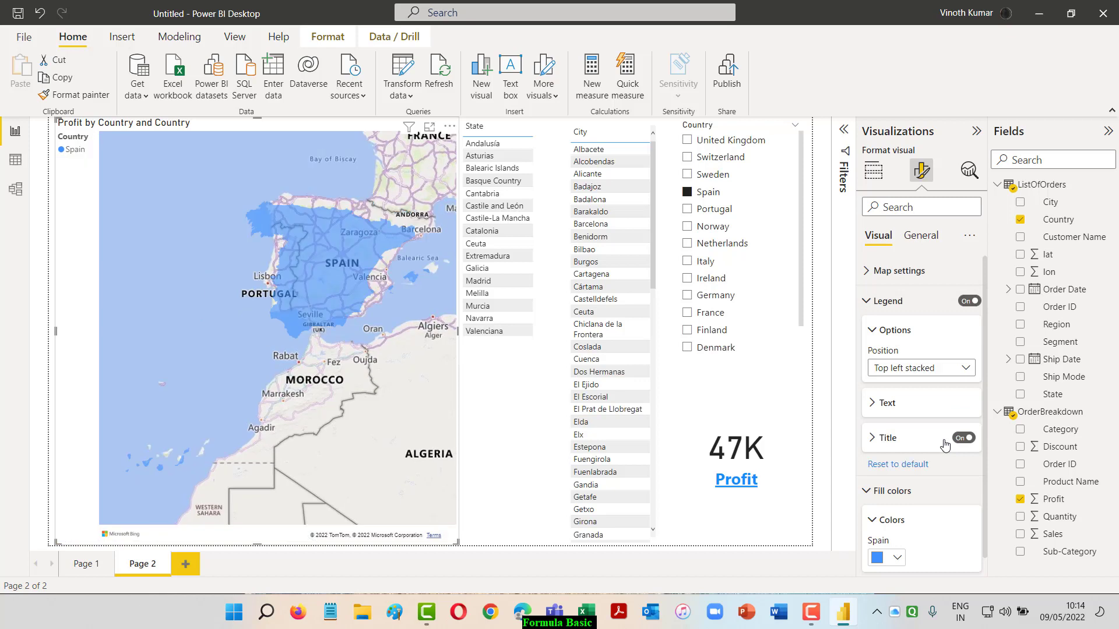
pyautogui.click(961, 373)
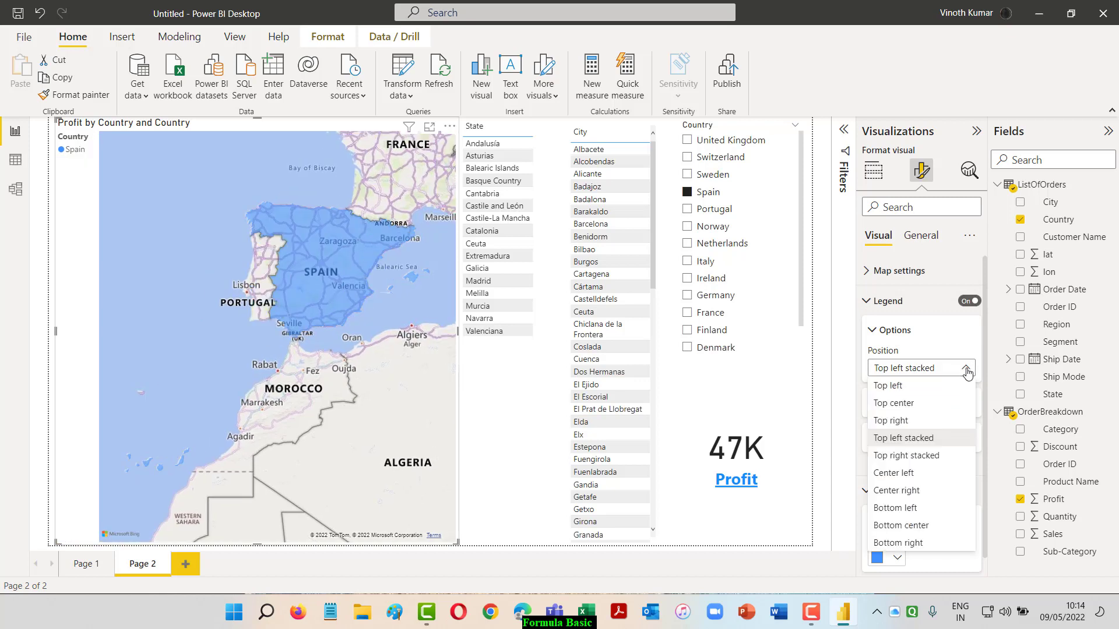
pyautogui.click(920, 511)
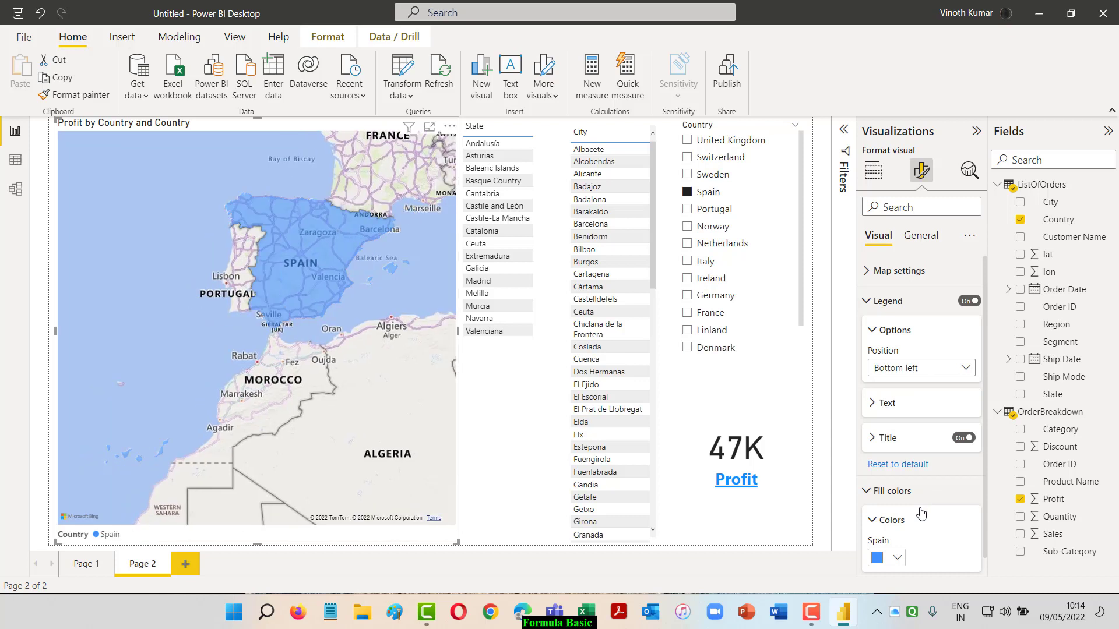
# Try the Aerial, Dark, Light and Grayscale styles on the map, and set the style back to Road
pyautogui.click(870, 298)
pyautogui.click(867, 272)
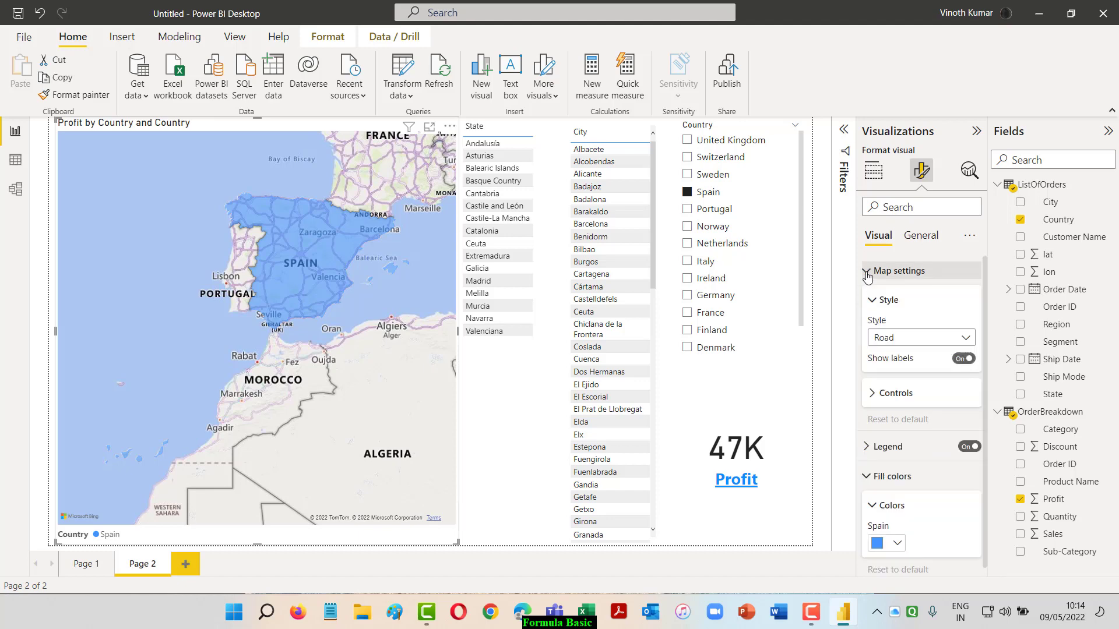
pyautogui.click(966, 338)
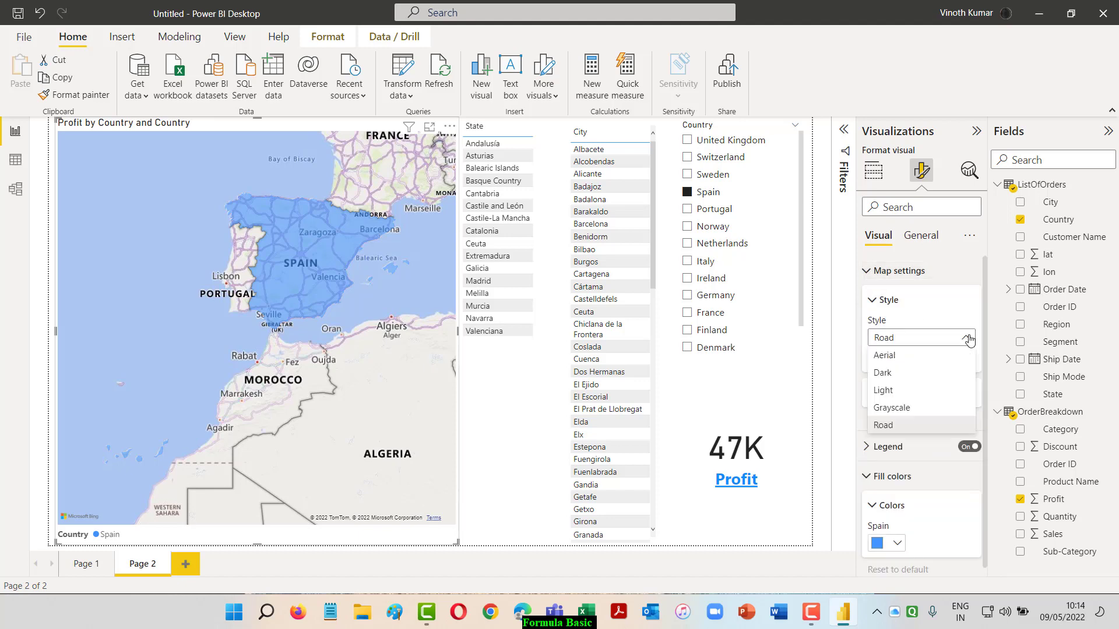
pyautogui.click(930, 356)
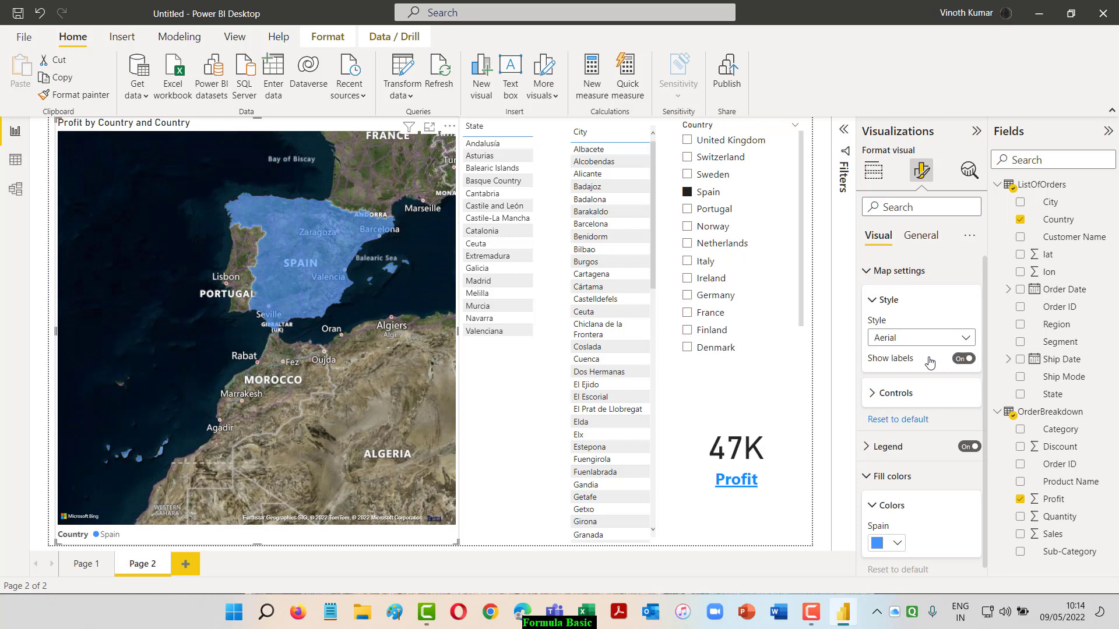
pyautogui.click(966, 338)
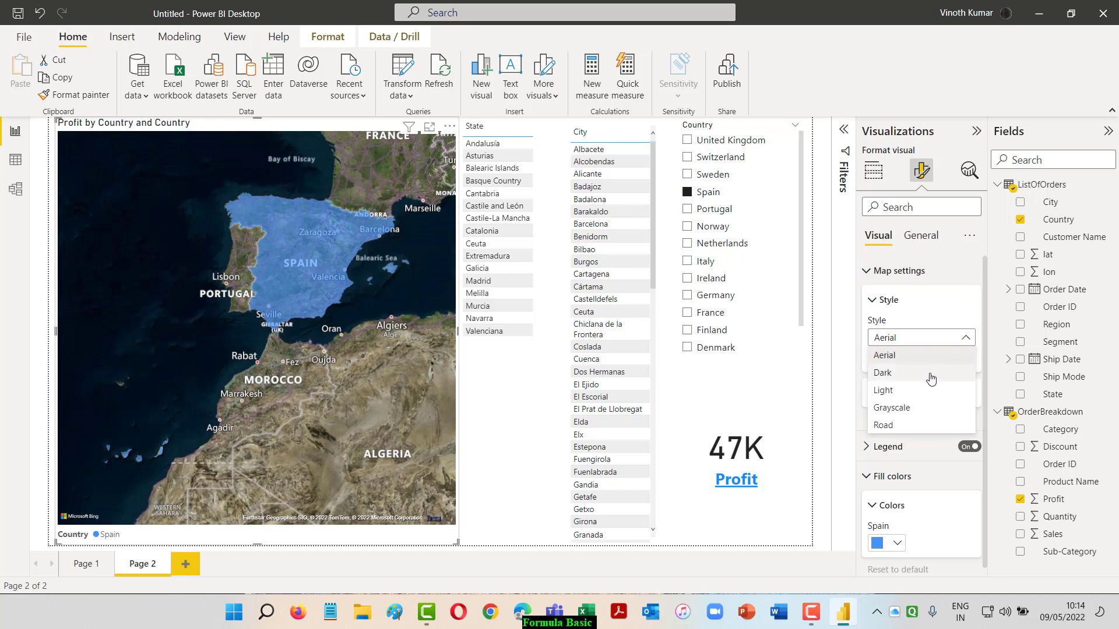
pyautogui.click(931, 374)
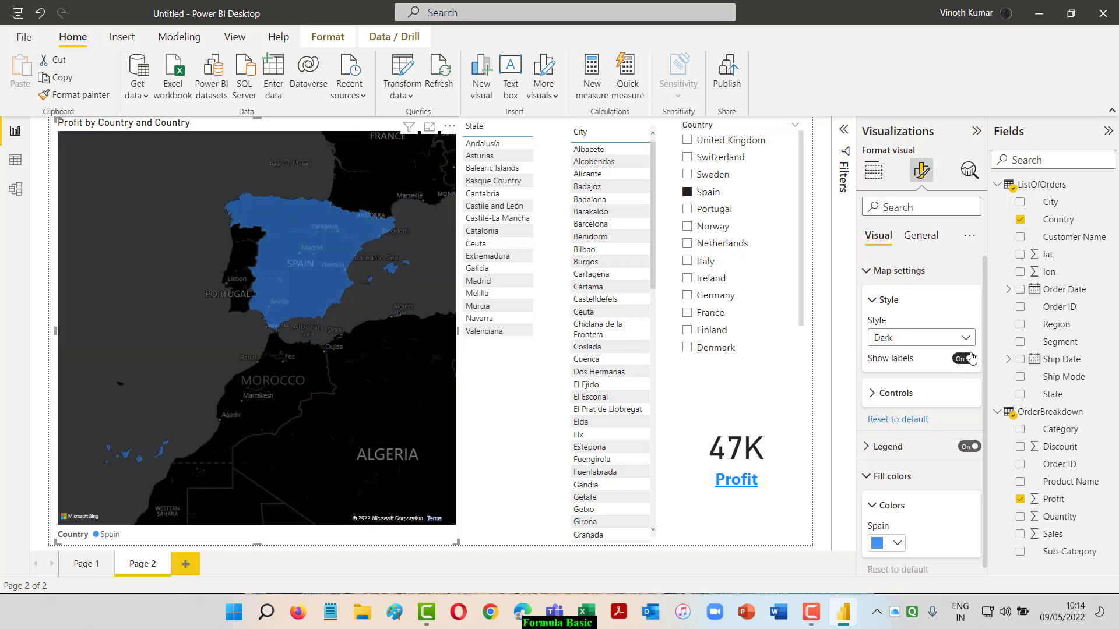
pyautogui.click(970, 342)
pyautogui.click(925, 392)
pyautogui.click(954, 344)
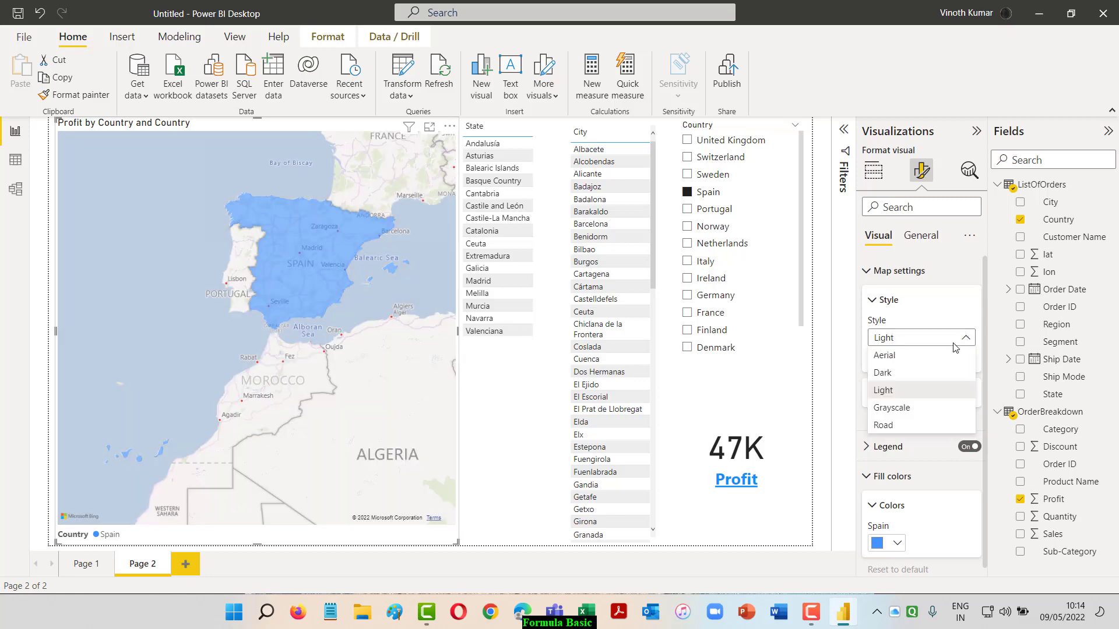
pyautogui.click(955, 408)
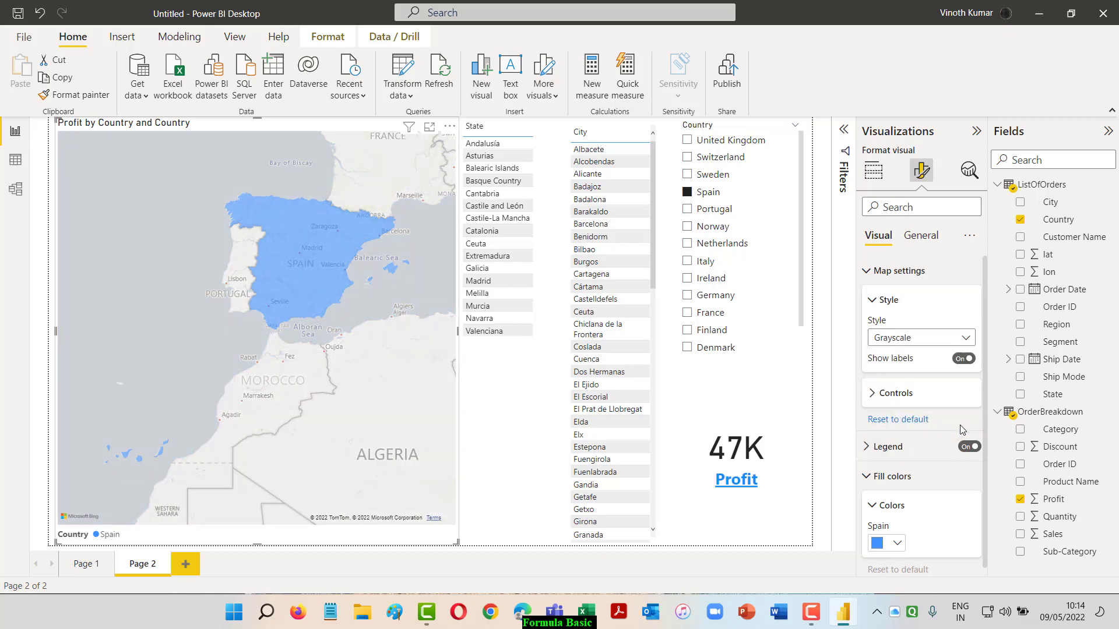
pyautogui.click(947, 338)
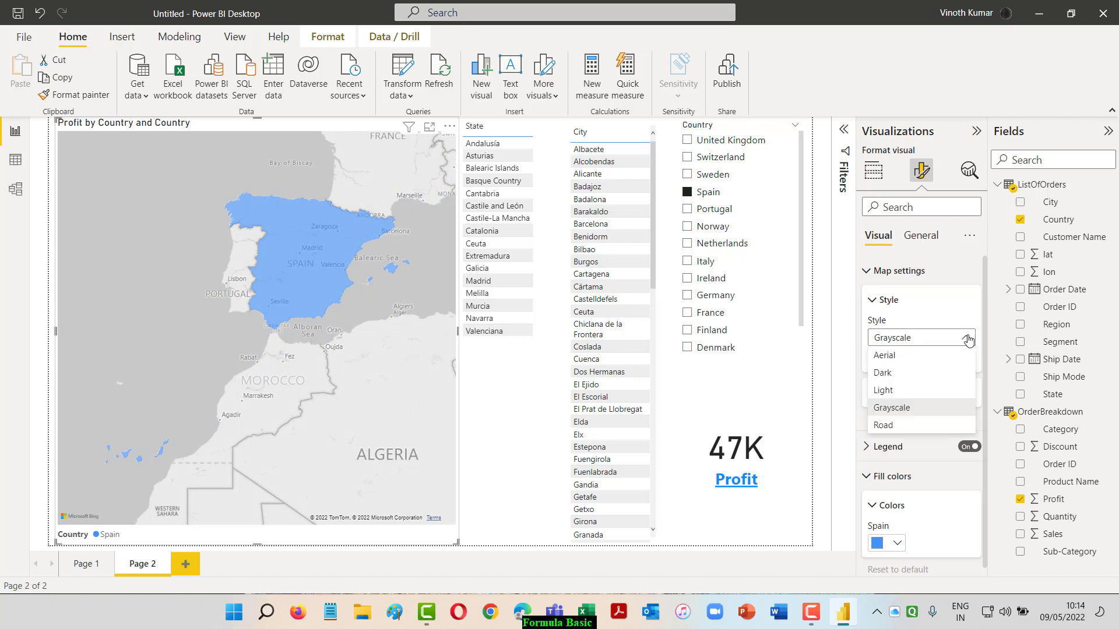
pyautogui.click(902, 427)
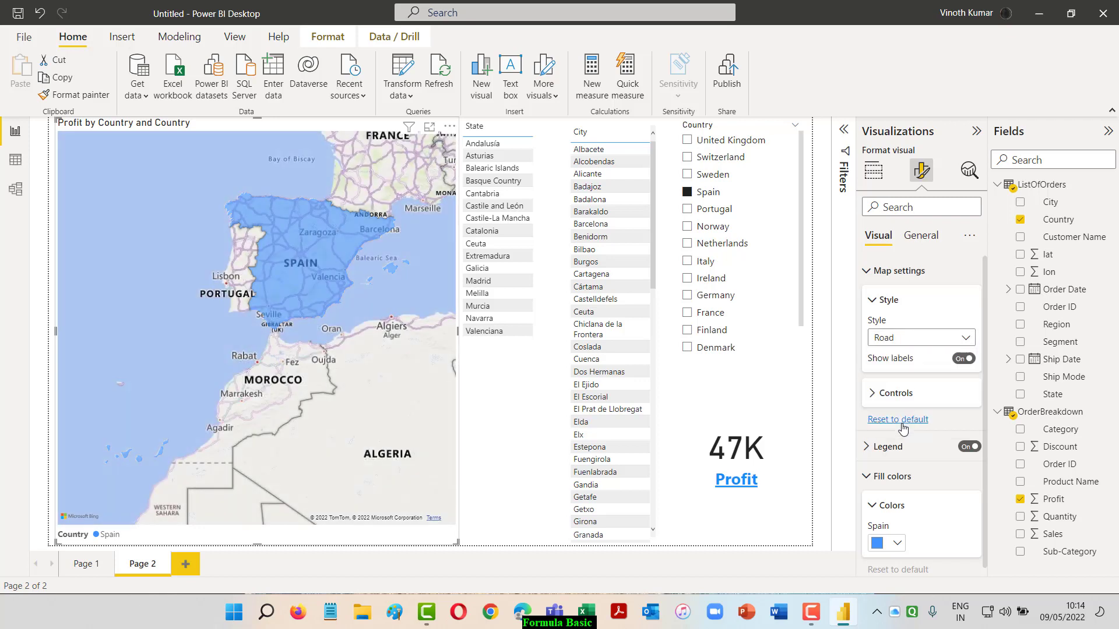
# Clear the Country slicer selection and try the Aerial, Dark and Light styles on the filled map showing all countries
pyautogui.click(782, 127)
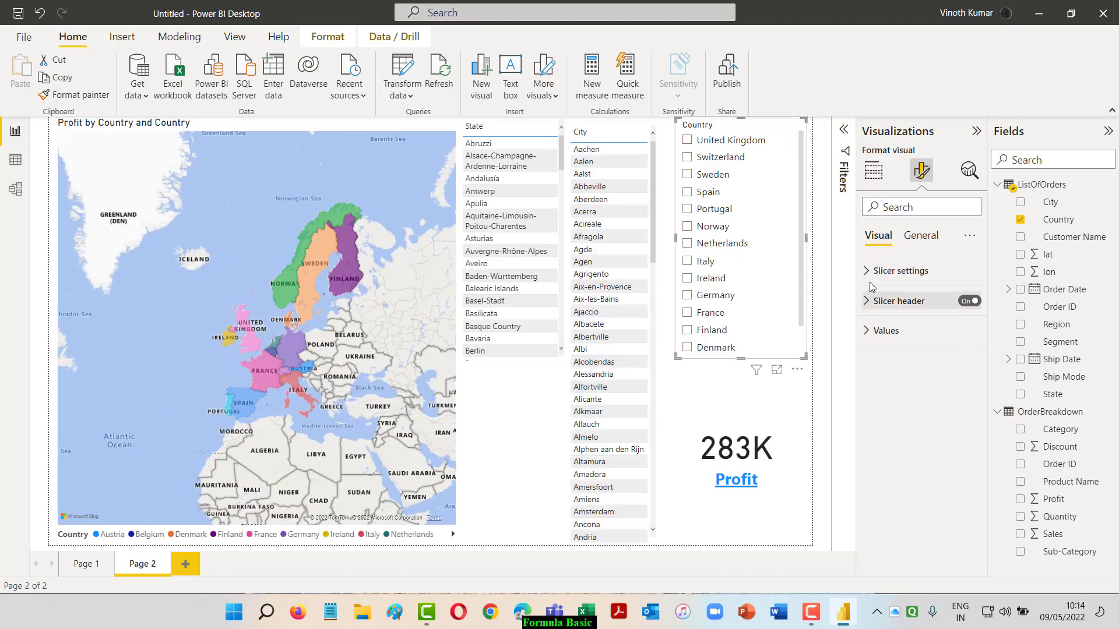
pyautogui.click(457, 320)
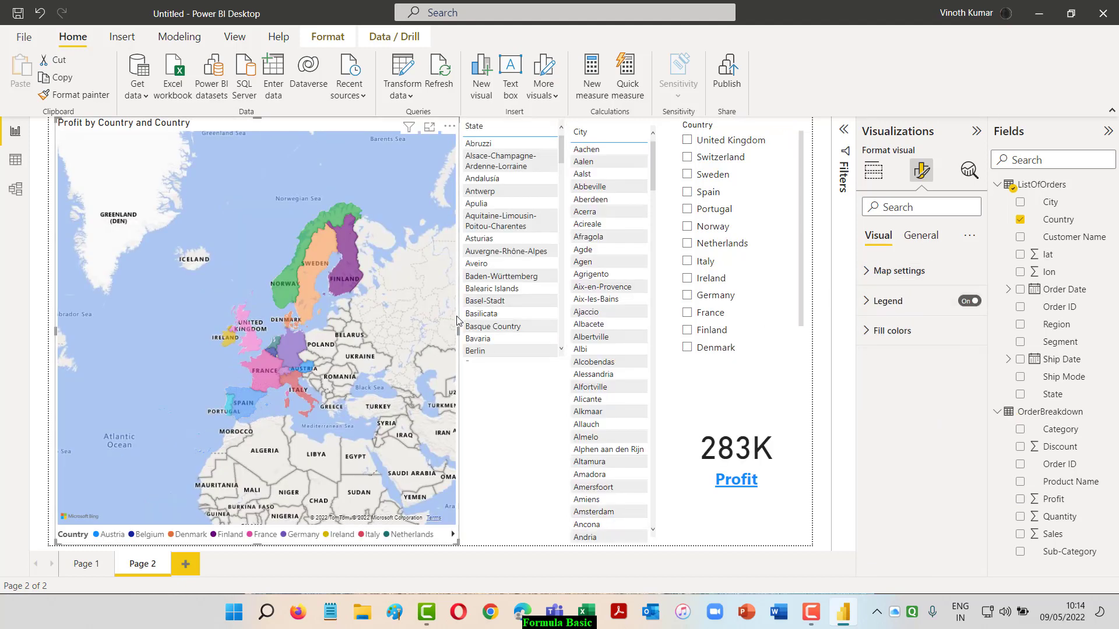
pyautogui.click(874, 271)
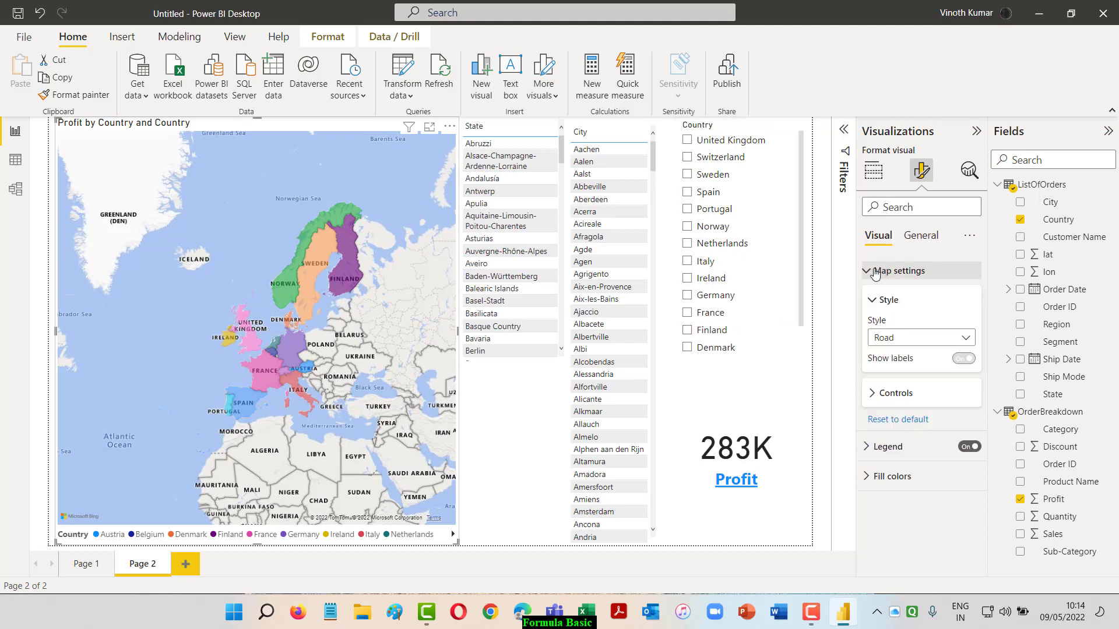
pyautogui.click(903, 339)
pyautogui.click(893, 360)
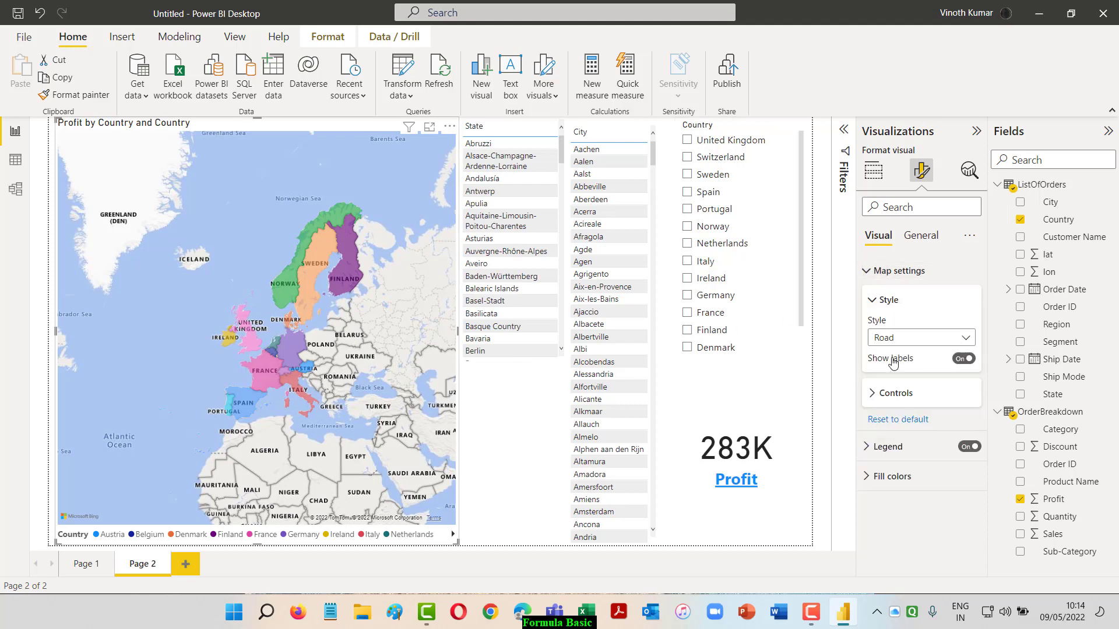
pyautogui.click(972, 339)
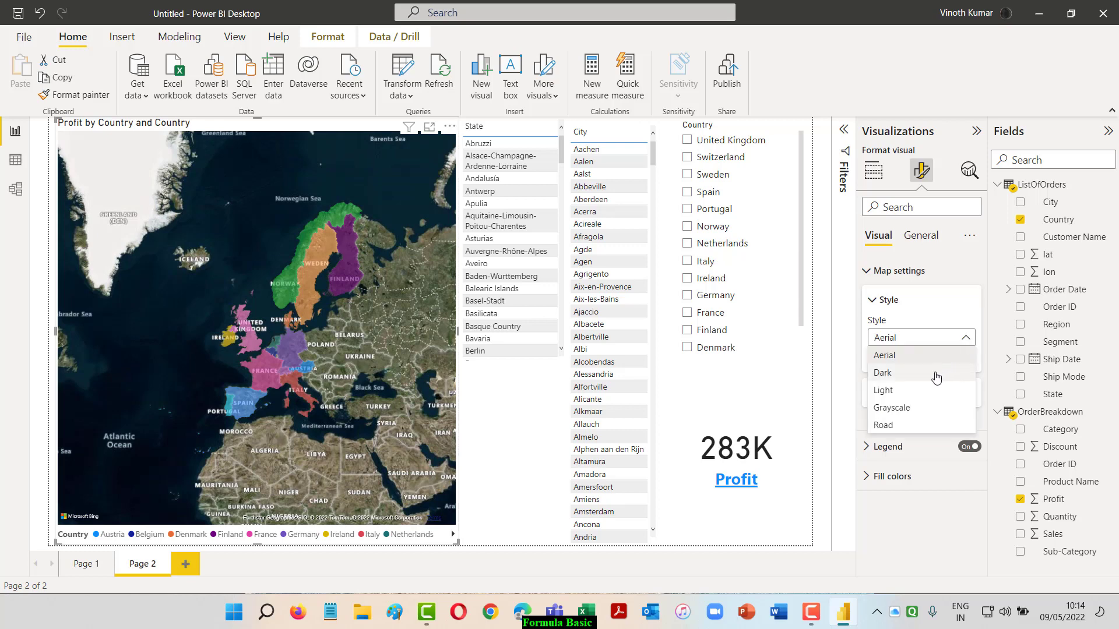
pyautogui.click(937, 377)
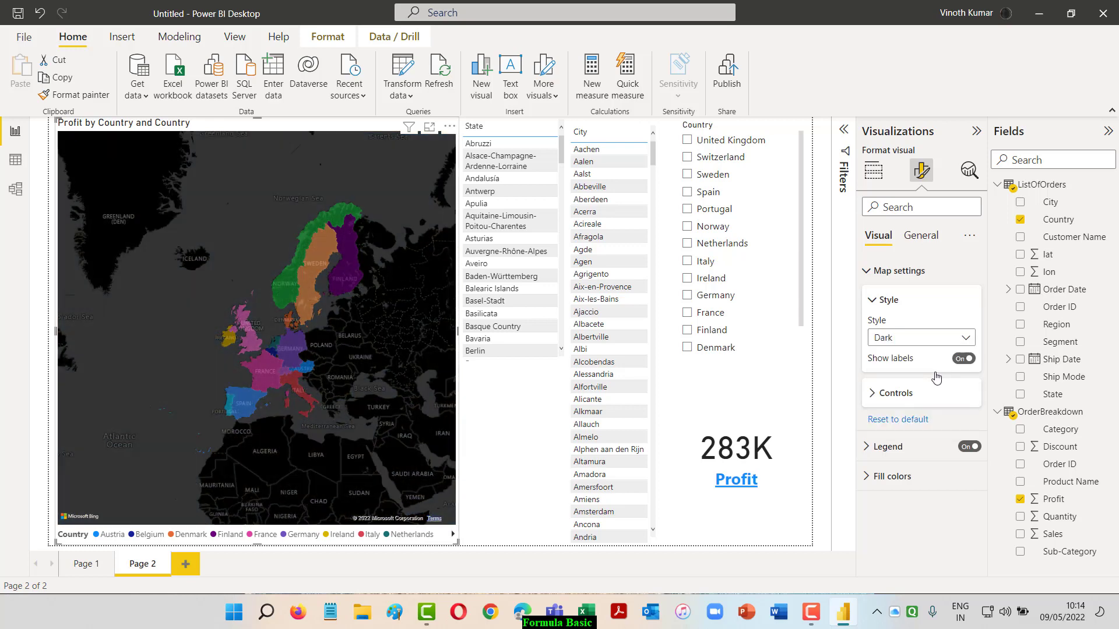
pyautogui.click(966, 338)
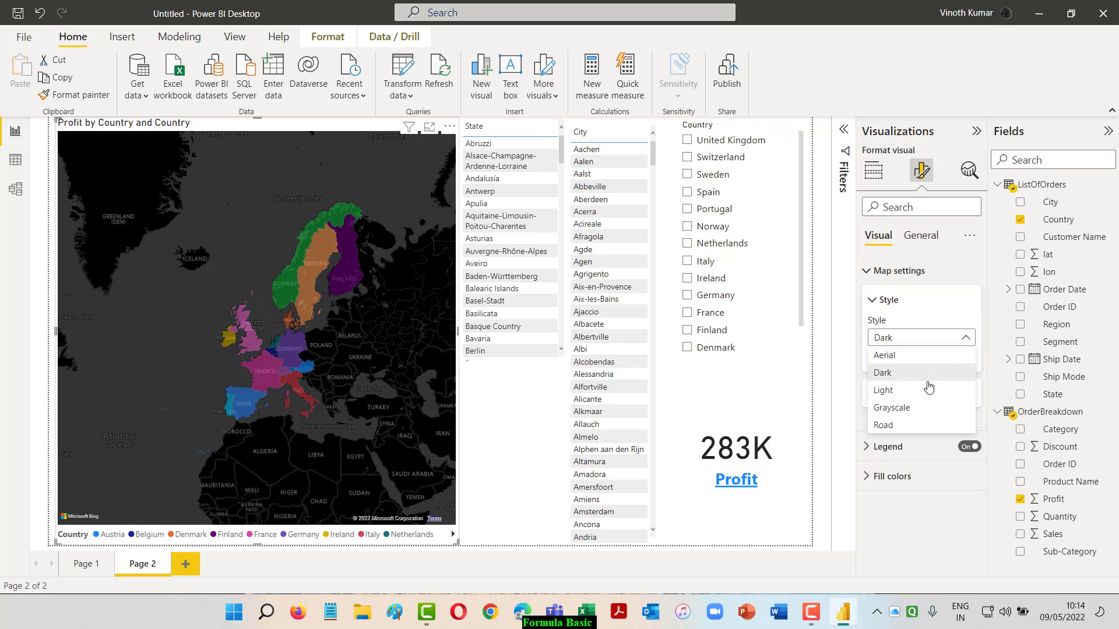
pyautogui.click(922, 391)
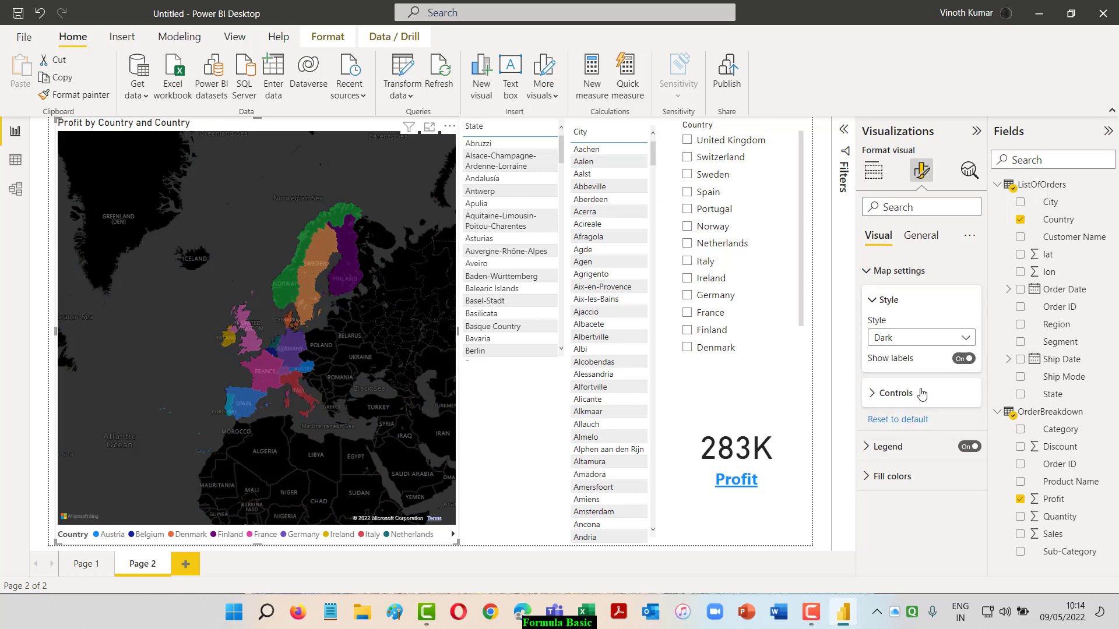
pyautogui.click(968, 343)
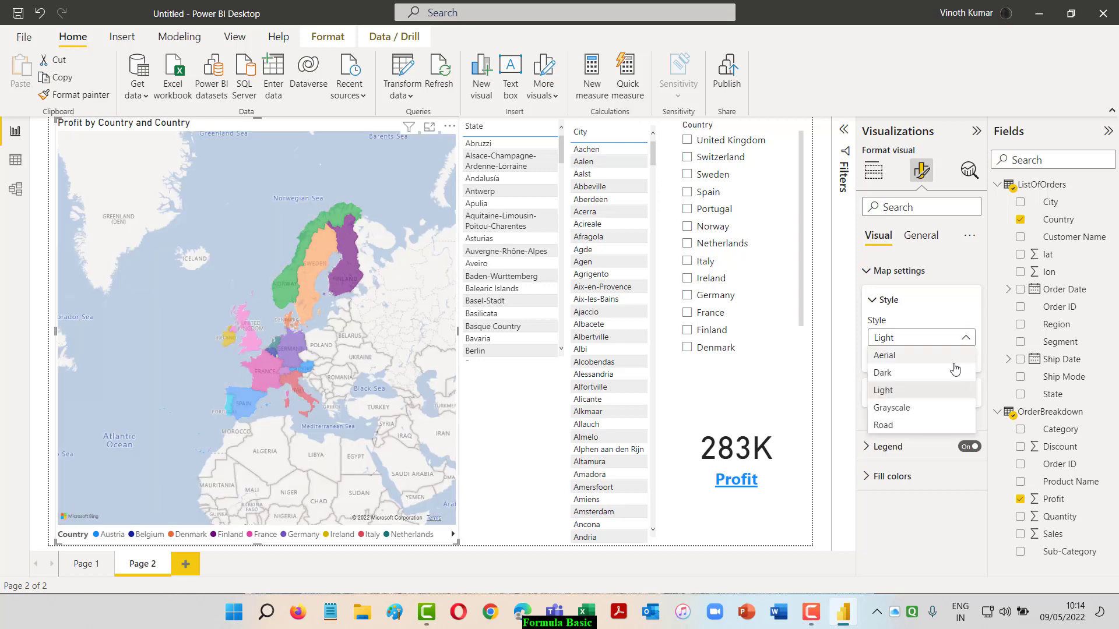
pyautogui.click(925, 411)
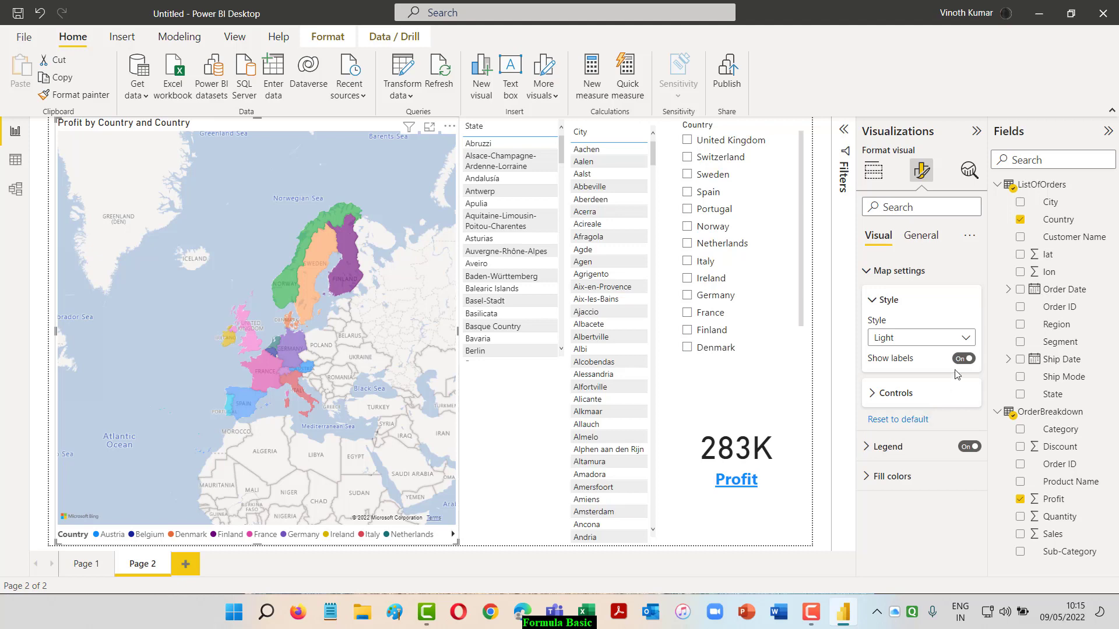
# Compare the Aerial, Light and Grayscale map styles once more, and set the style back to Road
pyautogui.click(968, 343)
pyautogui.click(919, 358)
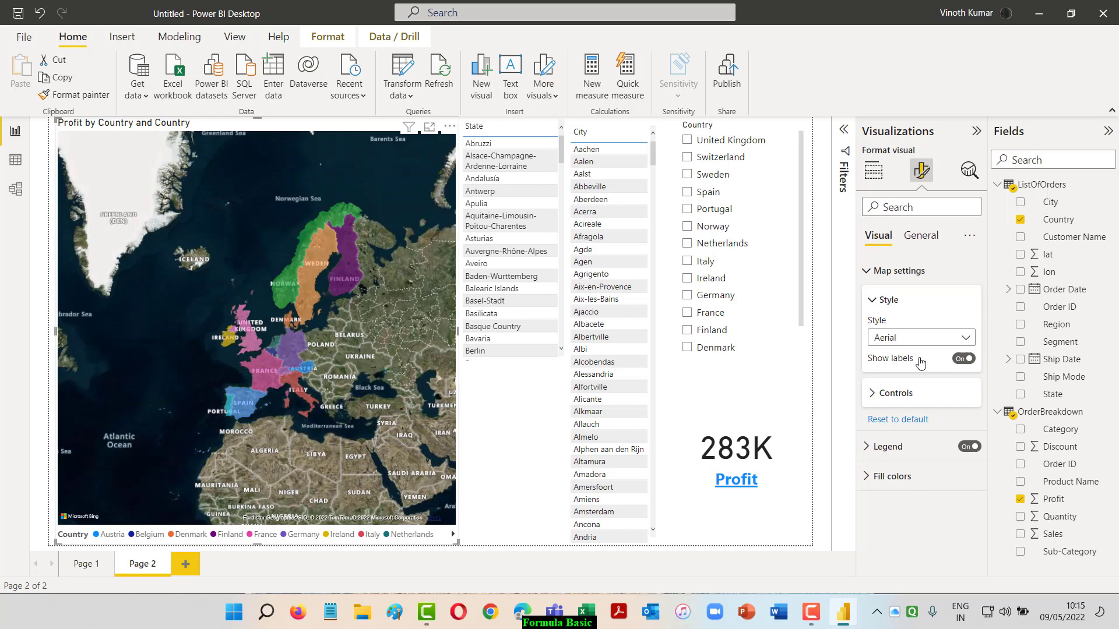
pyautogui.click(946, 340)
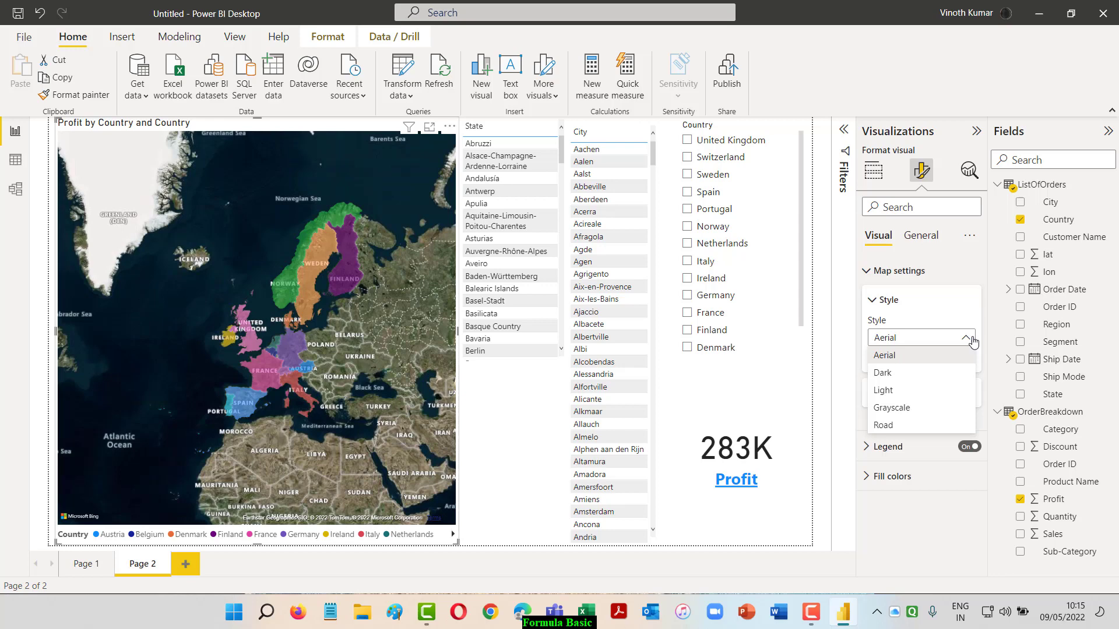
pyautogui.click(898, 397)
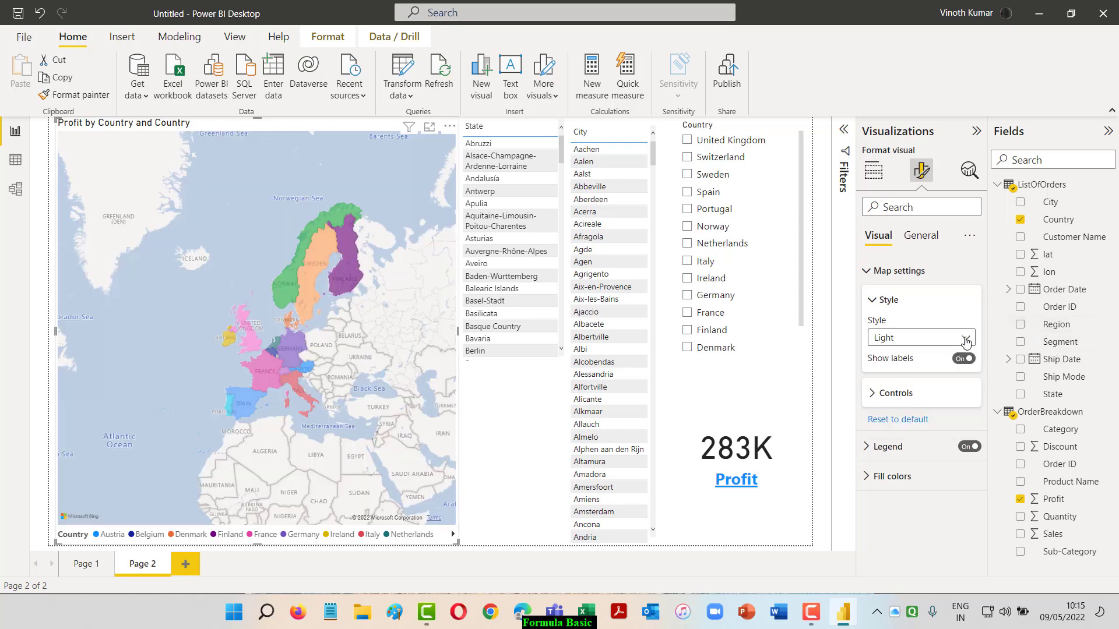
pyautogui.click(927, 339)
pyautogui.click(907, 410)
pyautogui.click(960, 342)
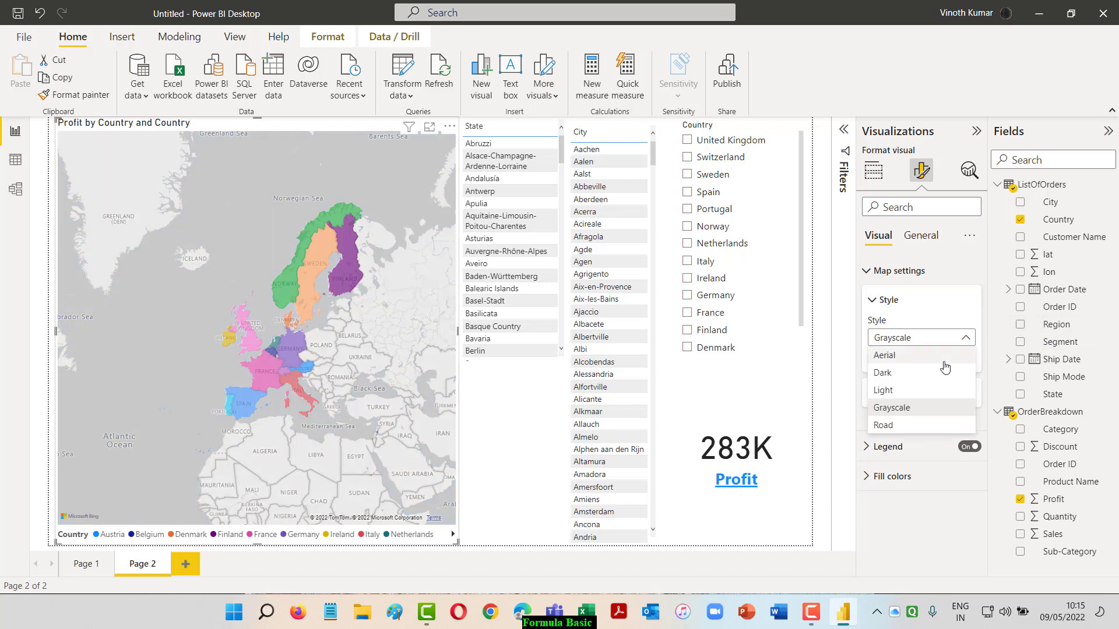
pyautogui.click(898, 428)
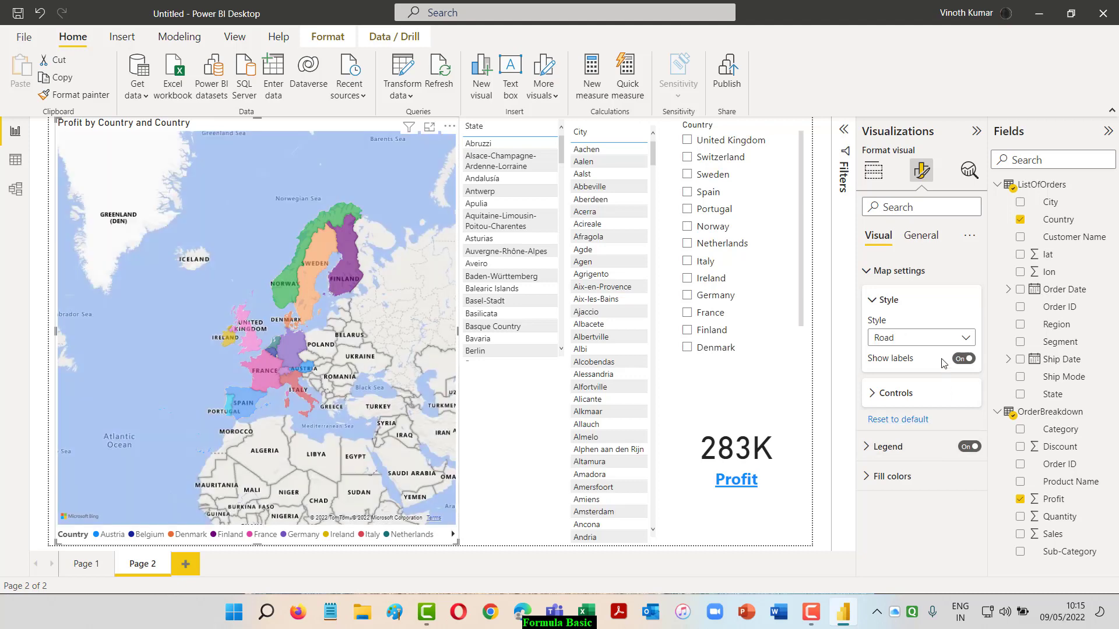
# Filter the report by Italy, Portugal and Norway in turn, and go to Page 1
pyautogui.click(705, 264)
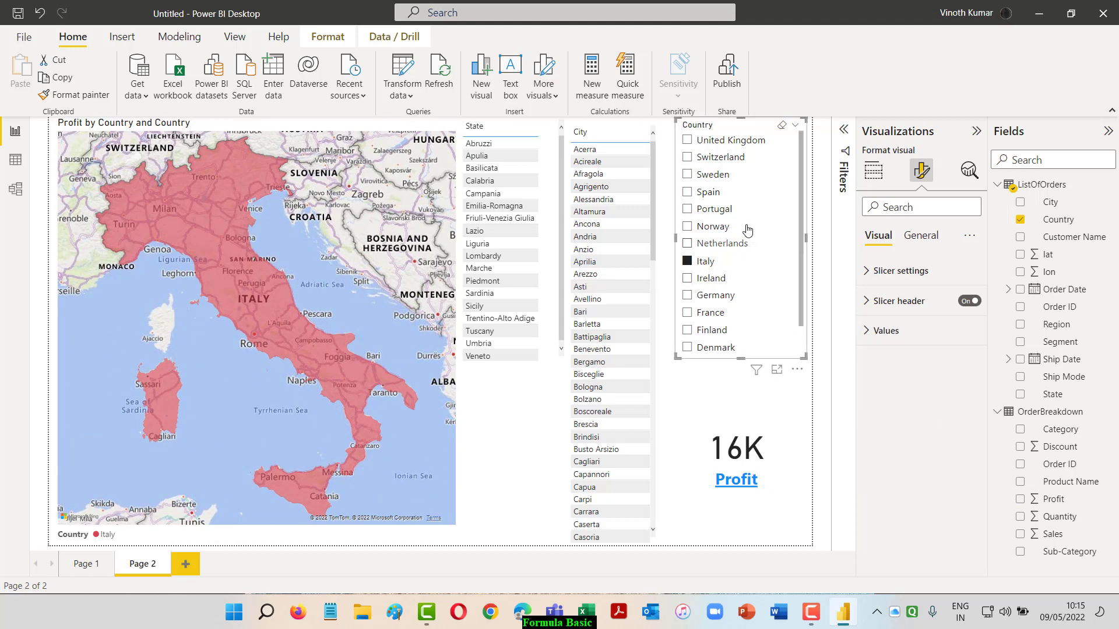
pyautogui.click(687, 209)
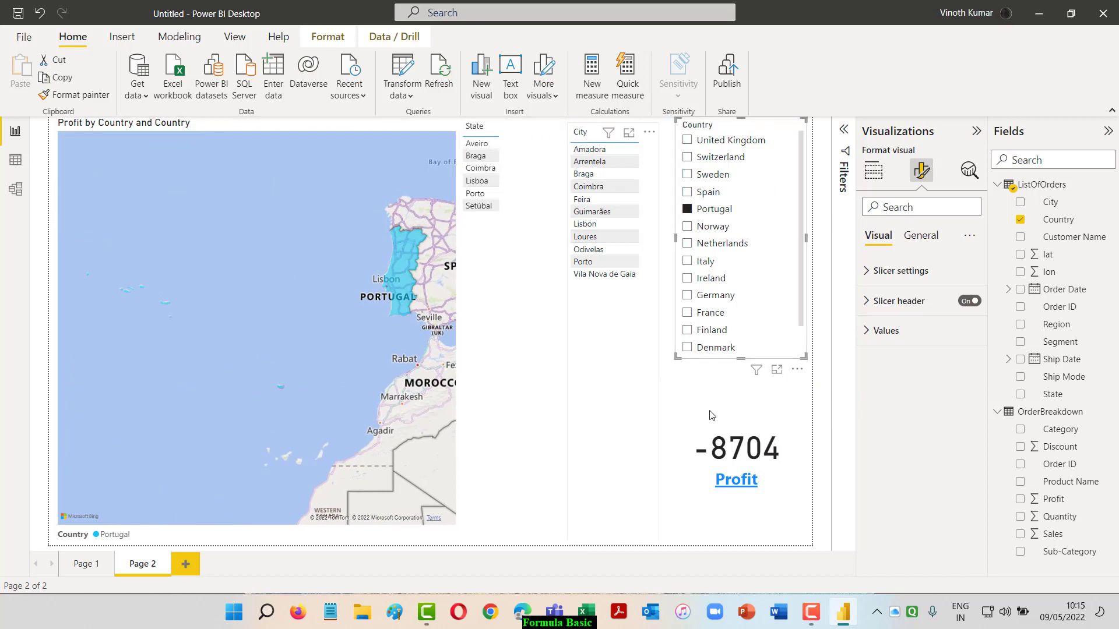
pyautogui.click(687, 232)
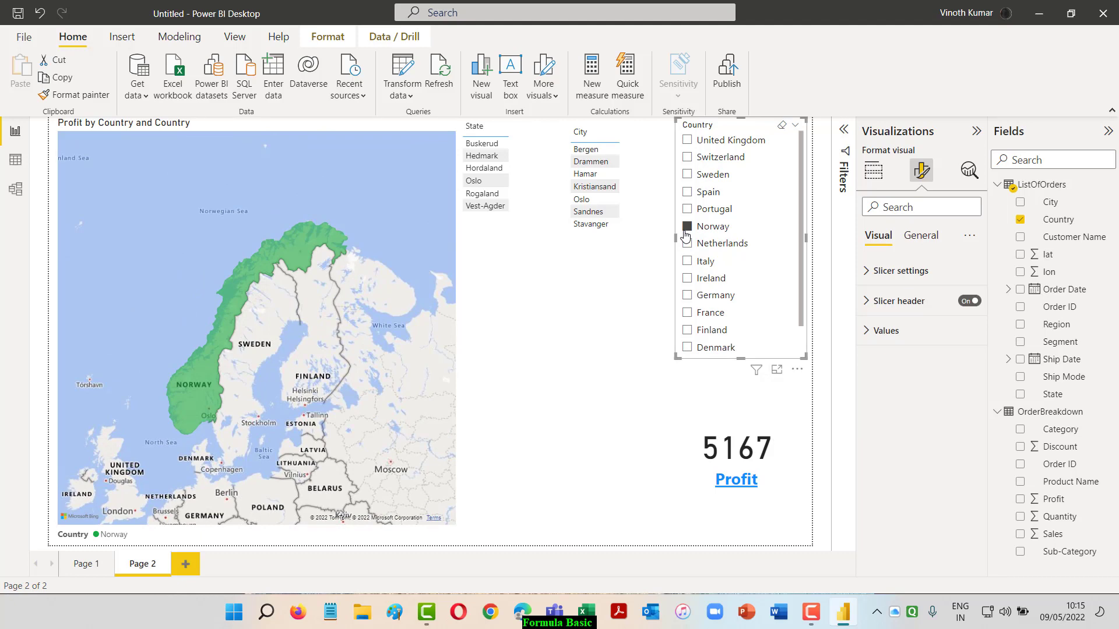
pyautogui.click(86, 564)
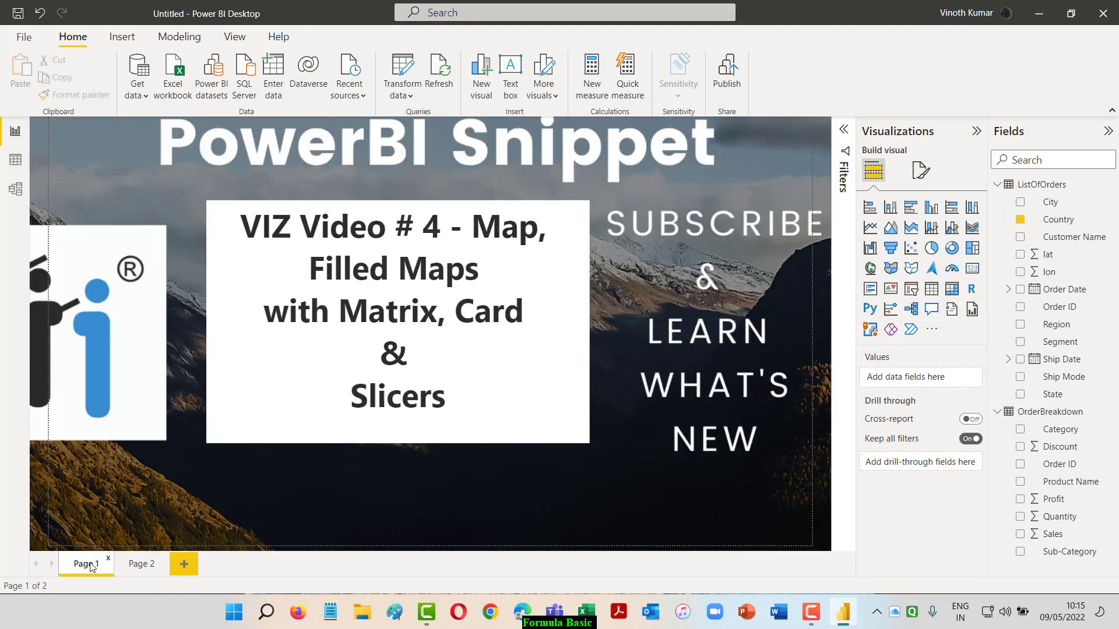